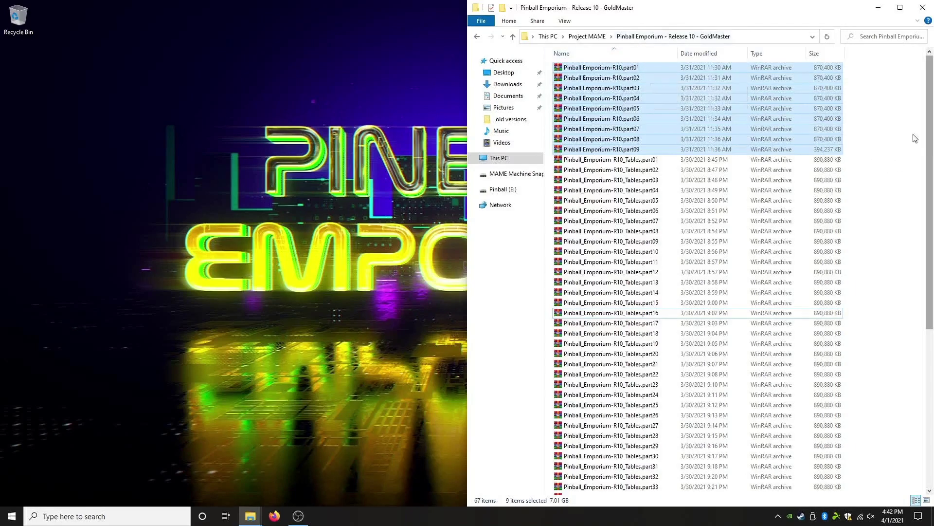
# Step: Open the Pinball Emporium-R10.part01 archive in WinRAR, snap its window to the right half of the screen and select the Pinball Emporium folder
pyautogui.click(866, 137)
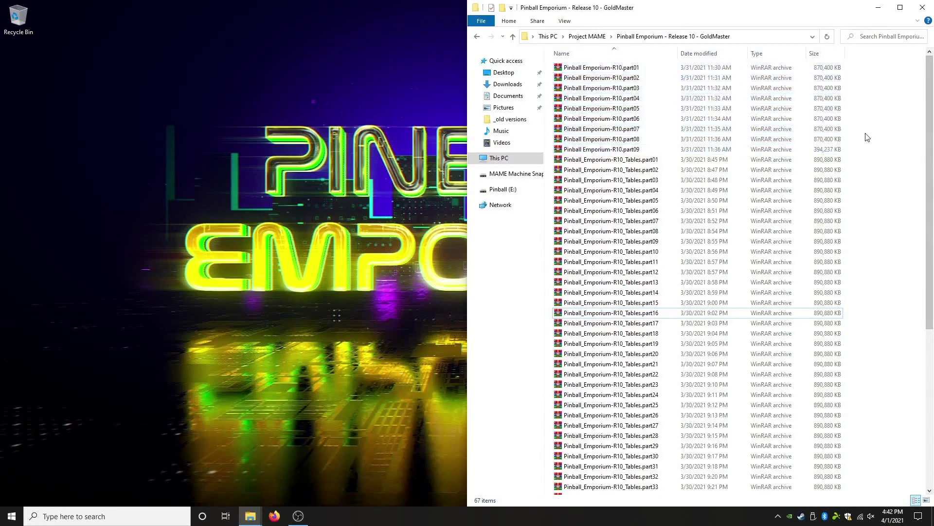
pyautogui.doubleClick(624, 69)
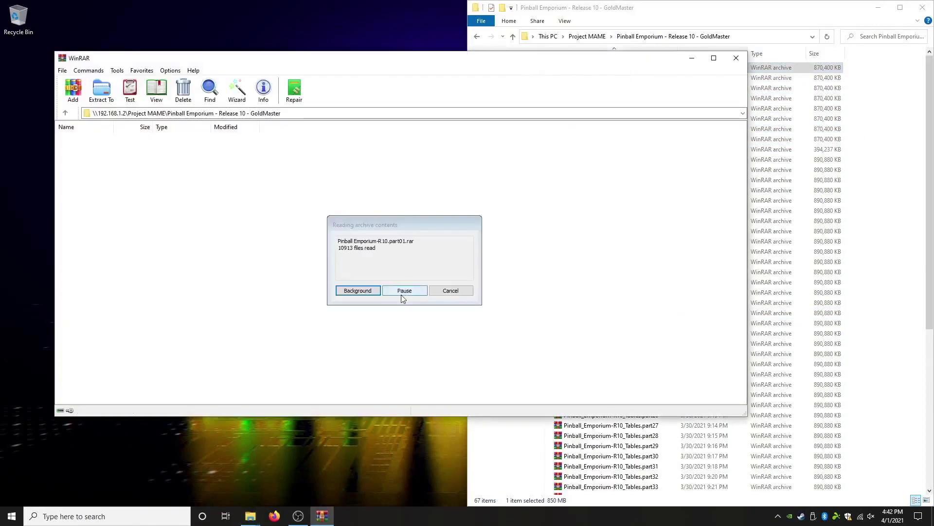
pyautogui.press('super+Right')
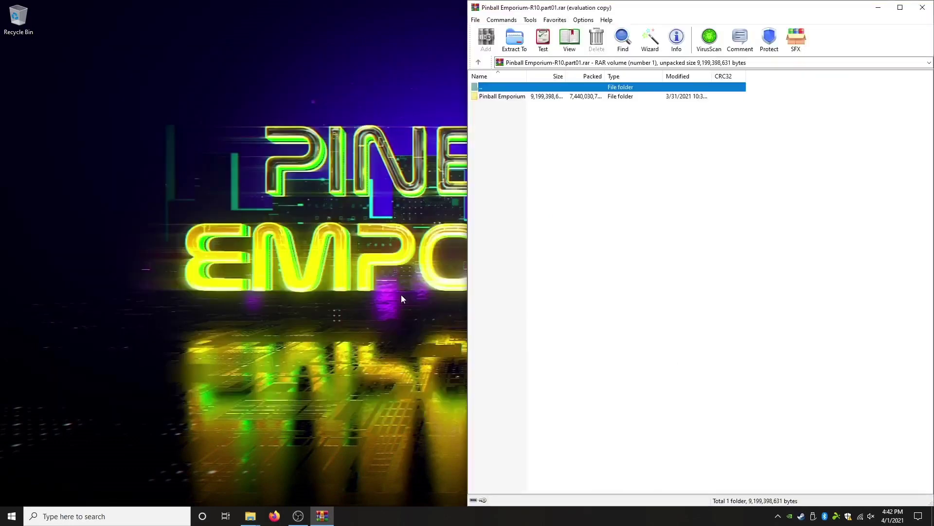
pyautogui.press('Escape')
pyautogui.click(494, 99)
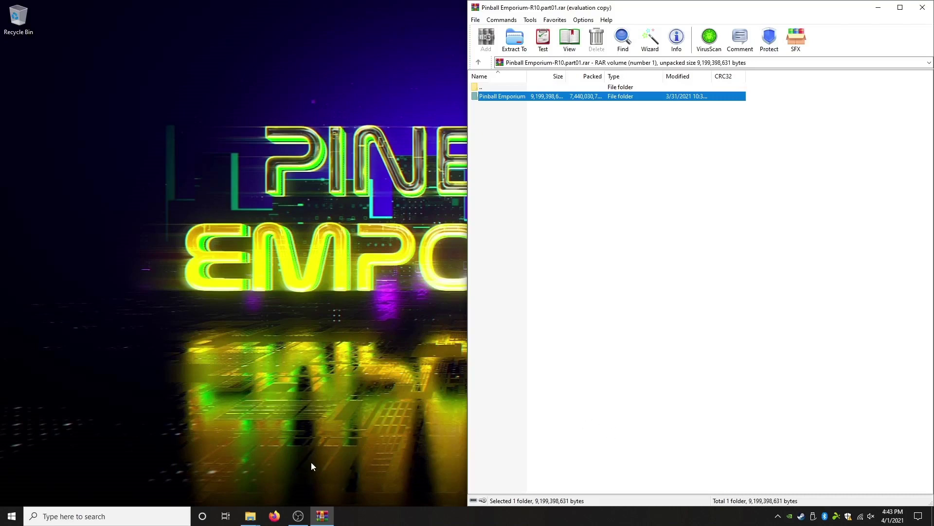
# Step: Bring up the Local Disk (C:) folder window and extract the Pinball Emporium folder from the archive into it
pyautogui.moveTo(251, 520)
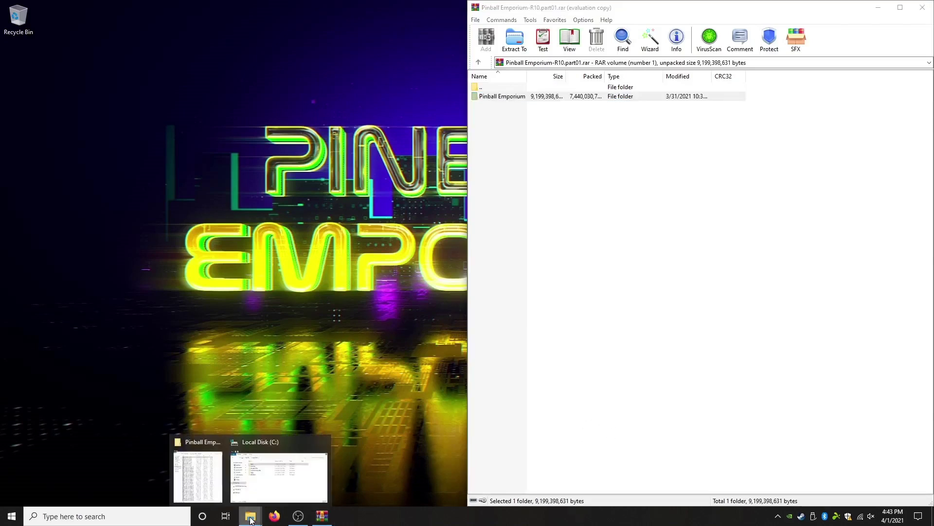
pyautogui.click(288, 475)
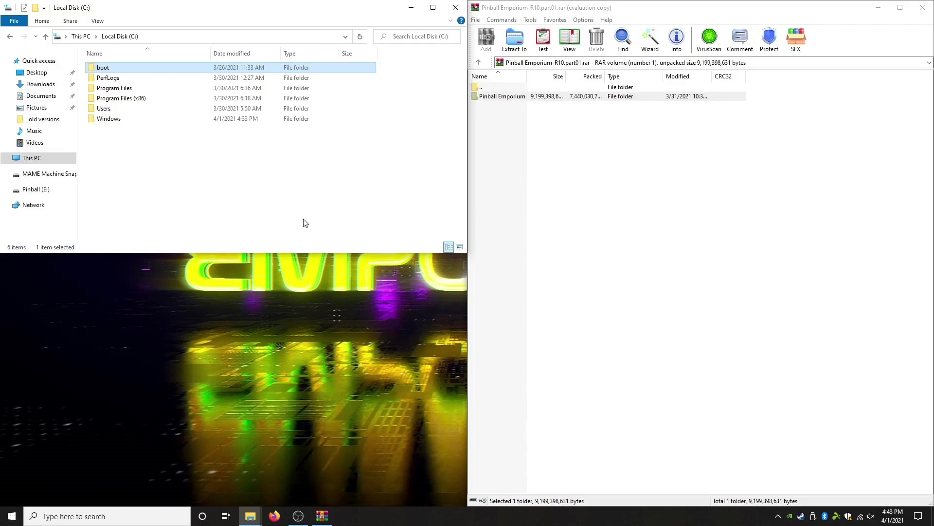
pyautogui.click(310, 192)
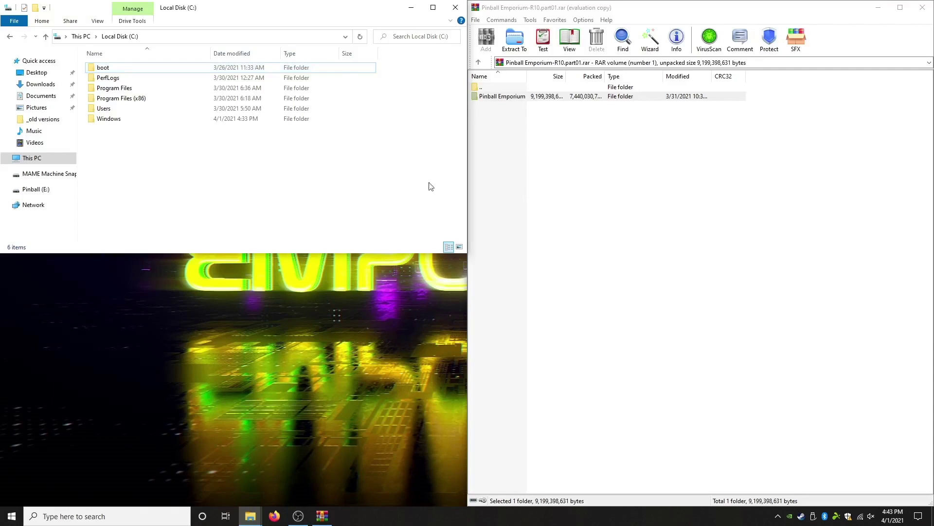
pyautogui.click(509, 123)
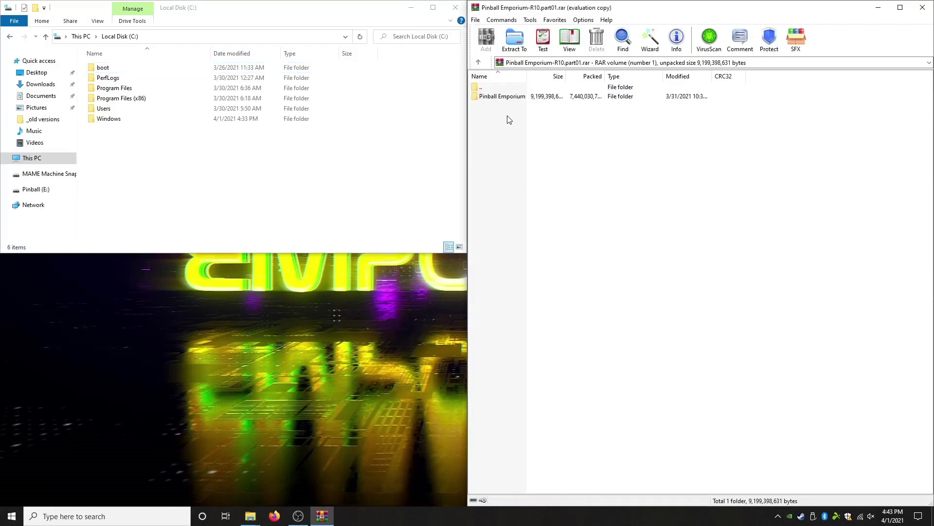
pyautogui.click(476, 98)
pyautogui.moveTo(476, 97); pyautogui.dragTo(226, 189)
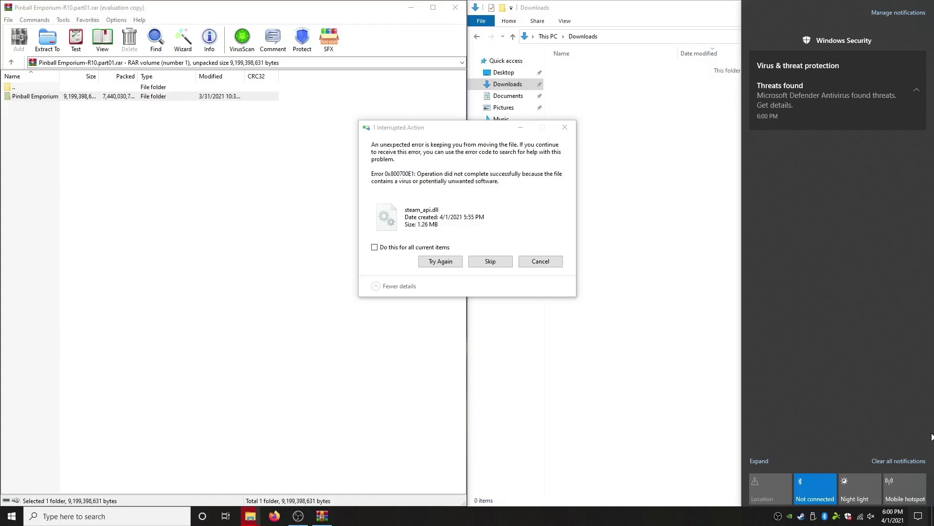
# Step: Open Windows Security from the Threats found notification and show the protection history
pyautogui.click(918, 517)
pyautogui.click(918, 517)
pyautogui.click(812, 93)
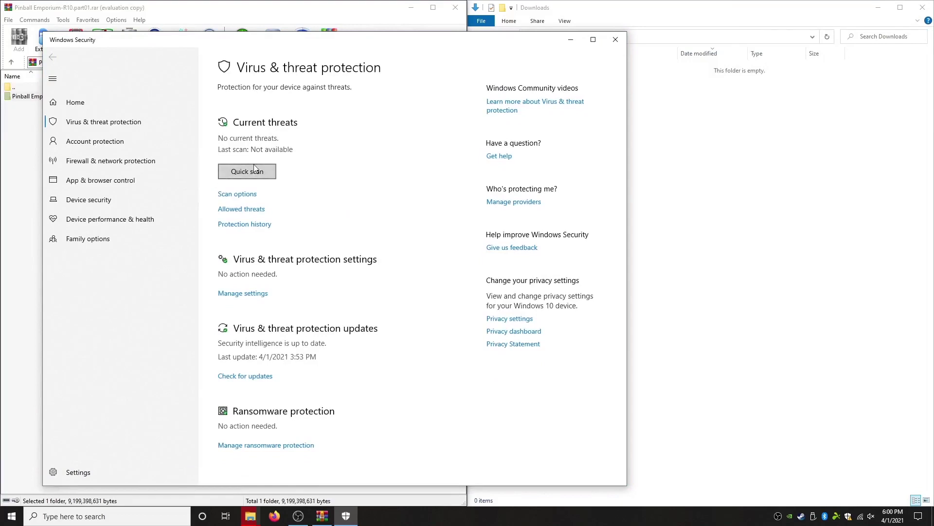
pyautogui.click(244, 224)
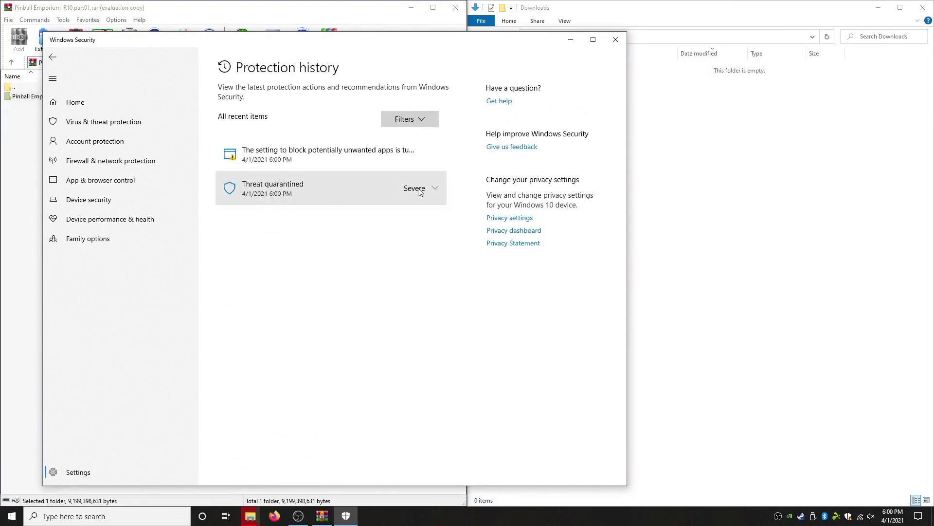
# Step: Restore the quarantined steam_api.dll from the protection history, close Windows Security and retry the interrupted file move
pyautogui.click(431, 324)
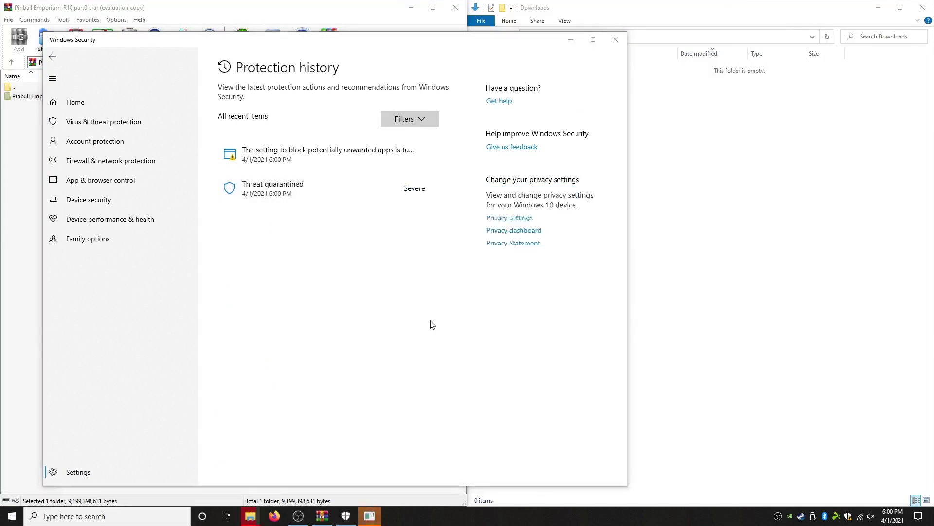
pyautogui.click(424, 352)
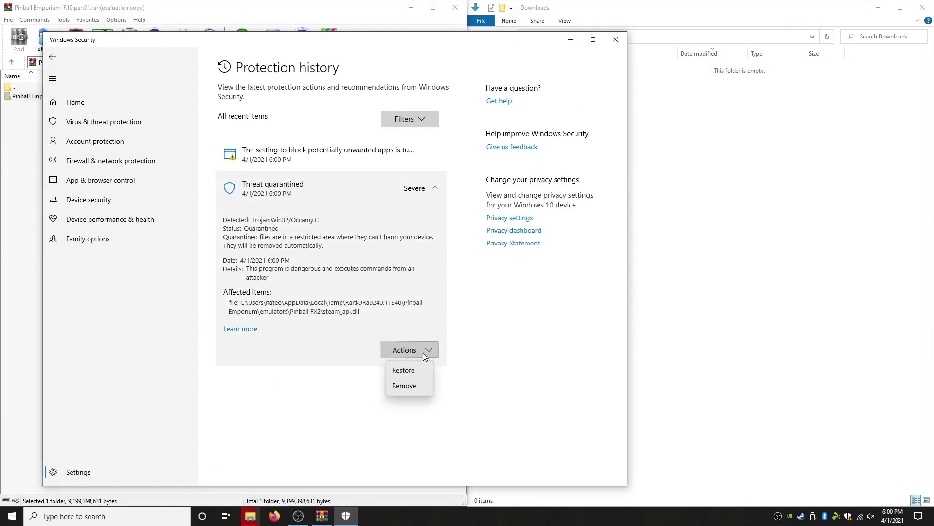
pyautogui.click(403, 370)
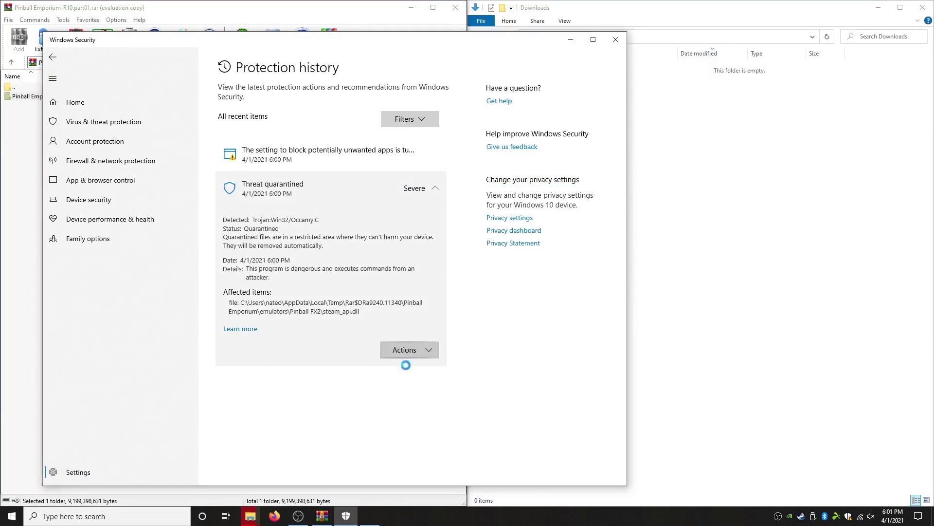
pyautogui.click(422, 316)
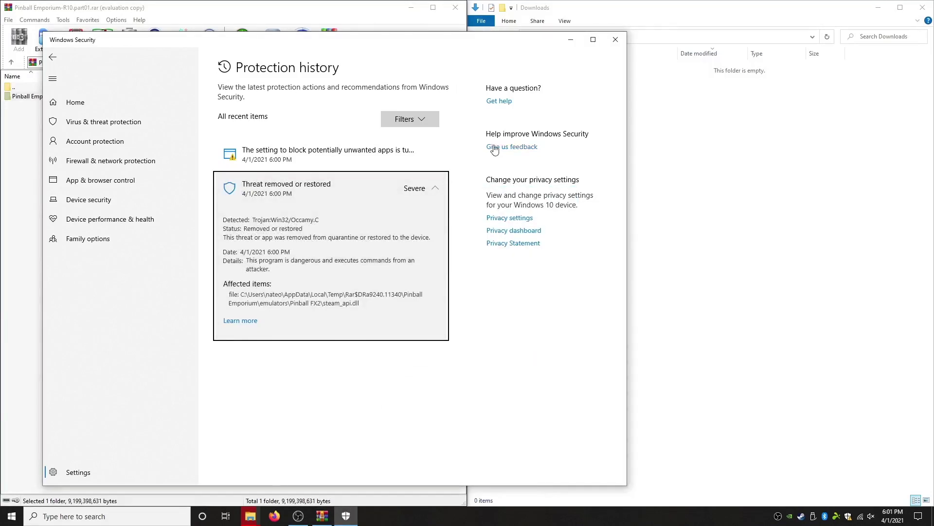
pyautogui.click(615, 40)
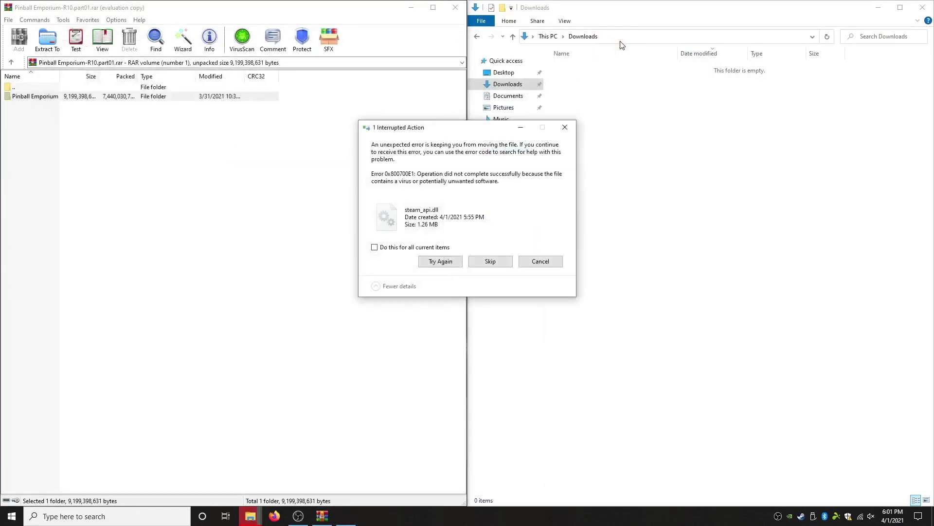
pyautogui.click(448, 260)
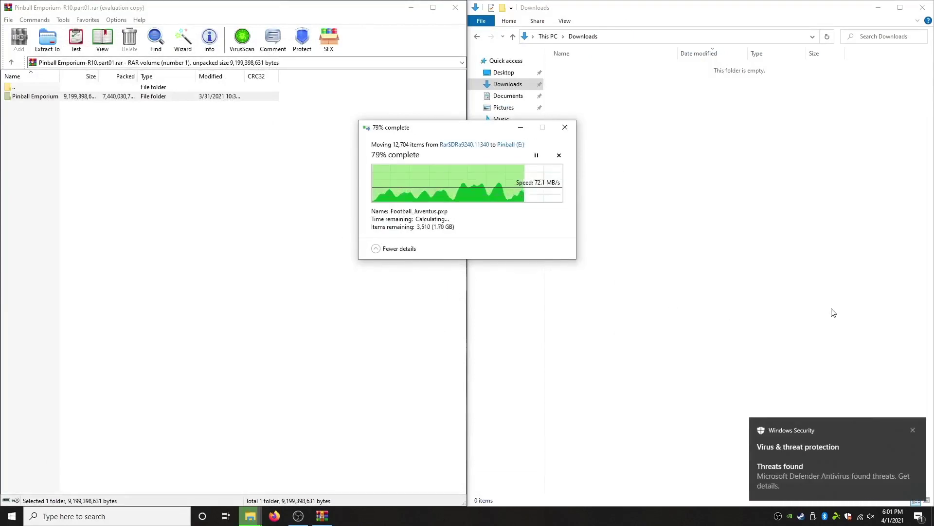
# Step: Allow the Trojan:Win32/Occamy.C detection on the device from the new threat notification, approve the action and close Windows Security
pyautogui.click(822, 478)
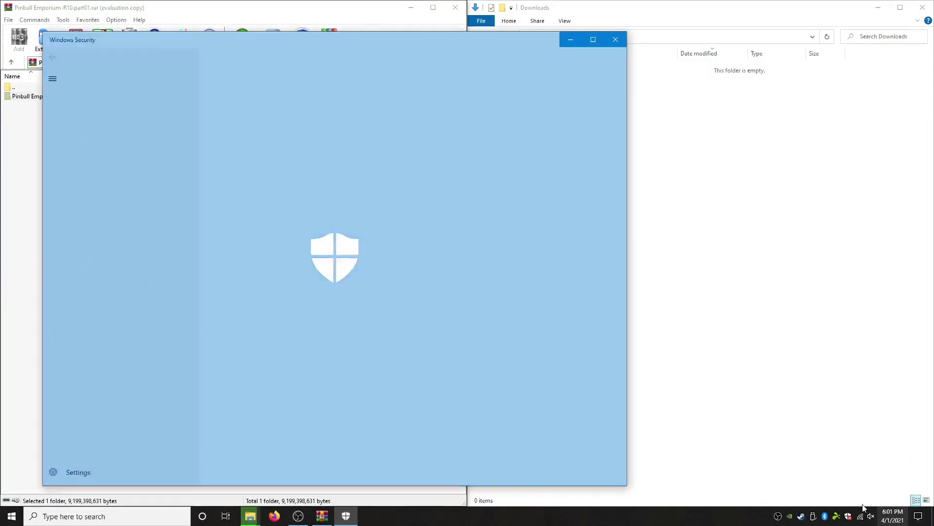
pyautogui.click(347, 183)
pyautogui.click(261, 246)
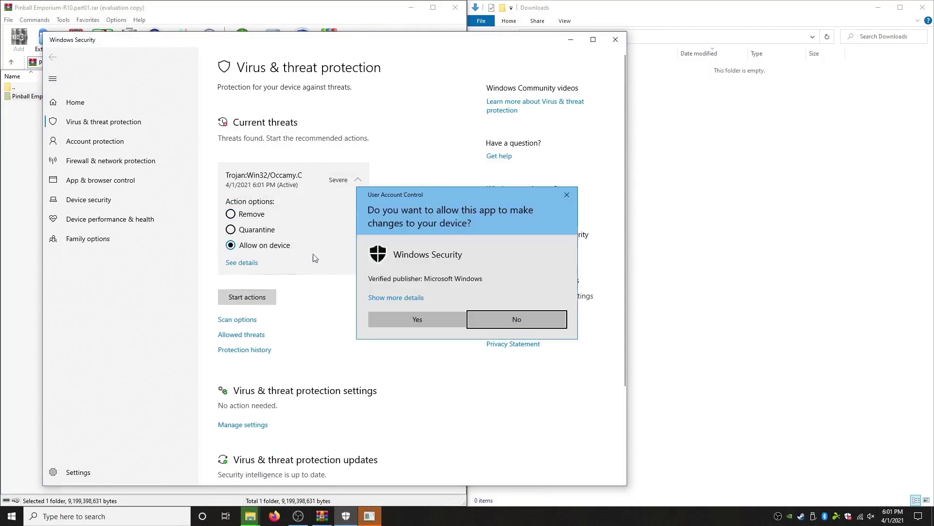
pyautogui.click(436, 319)
pyautogui.moveTo(333, 305); pyautogui.dragTo(408, 304)
pyautogui.click(401, 337)
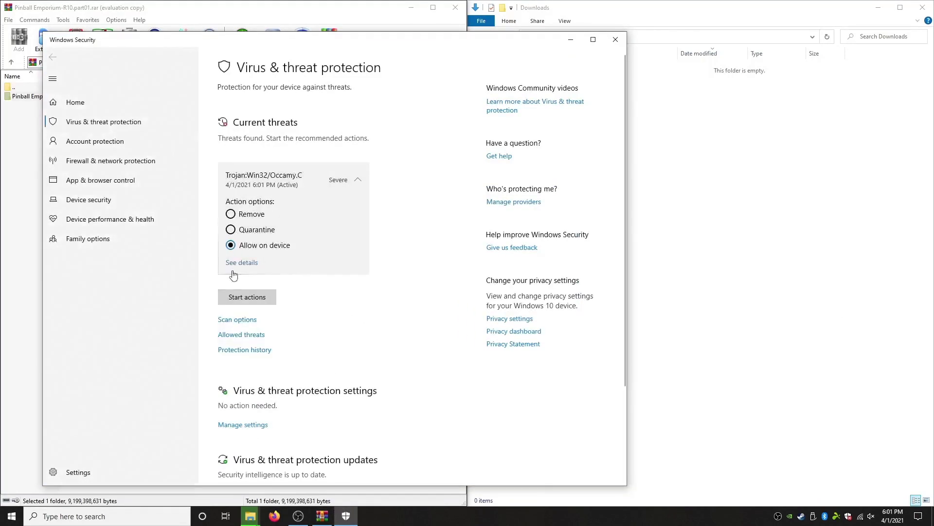
pyautogui.click(247, 295)
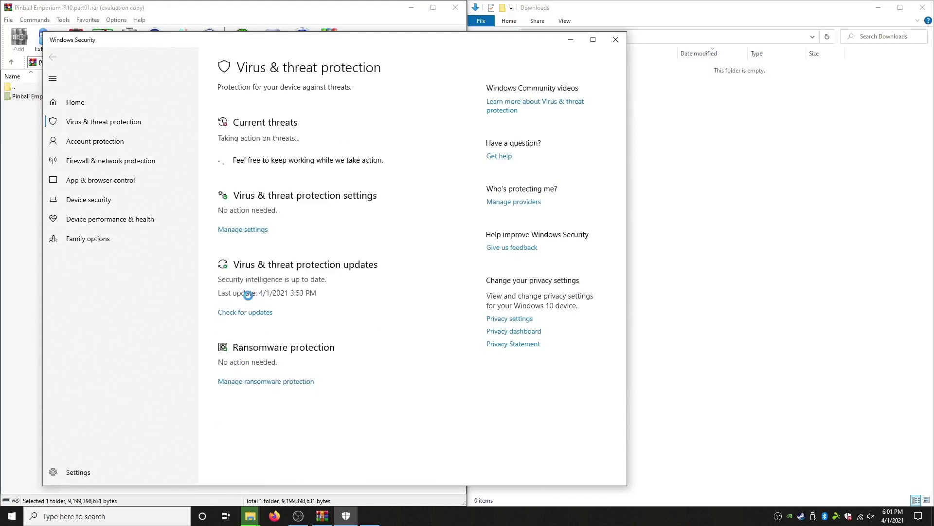
pyautogui.click(414, 320)
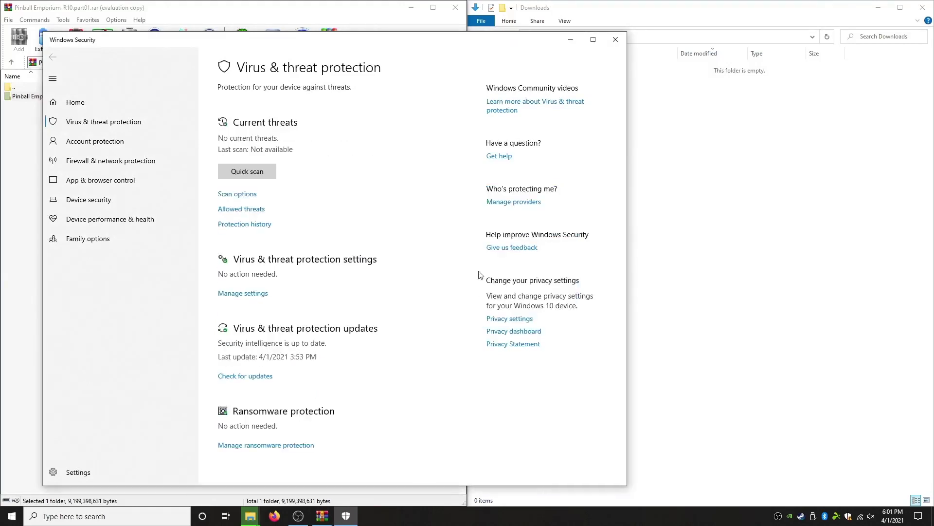
pyautogui.click(618, 40)
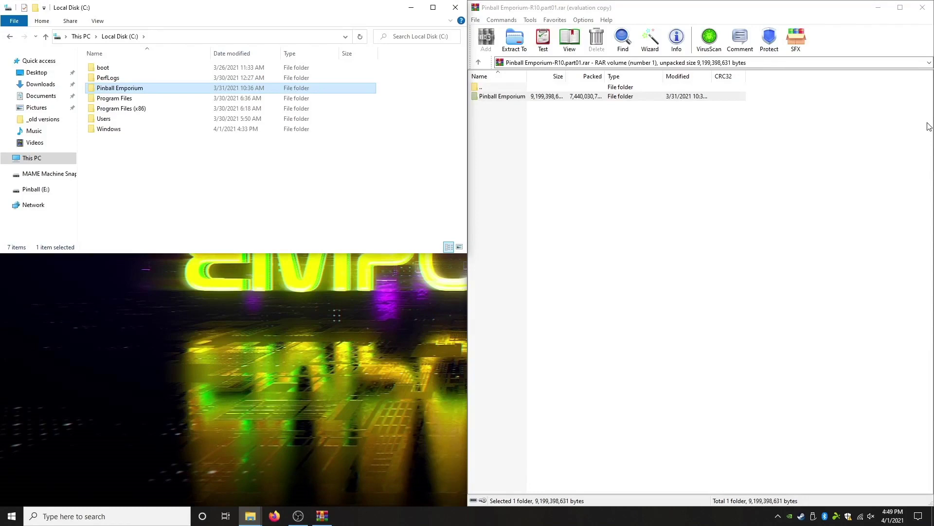
# Step: Open the extracted Pinball Emporium folder on Local Disk (C:) and close the Pinball Emporium-R10.part01 archive window
pyautogui.doubleClick(120, 89)
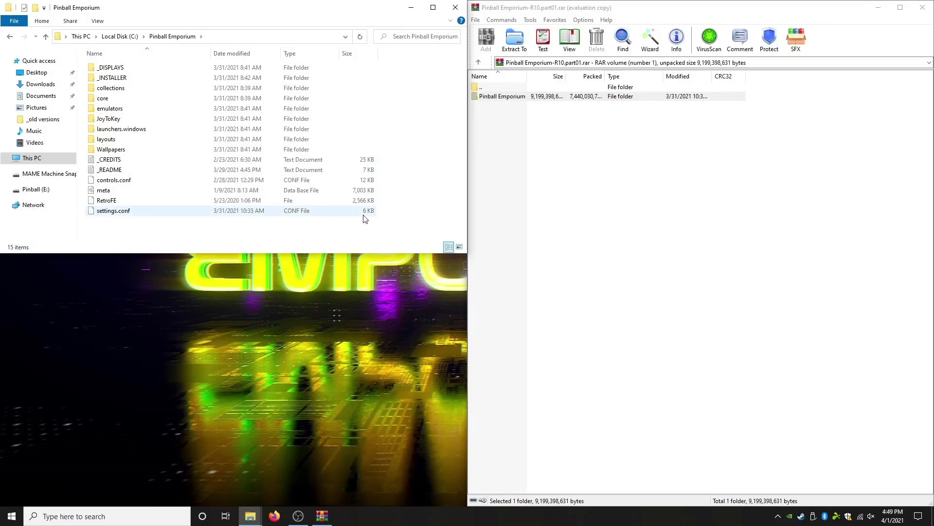
pyautogui.click(837, 181)
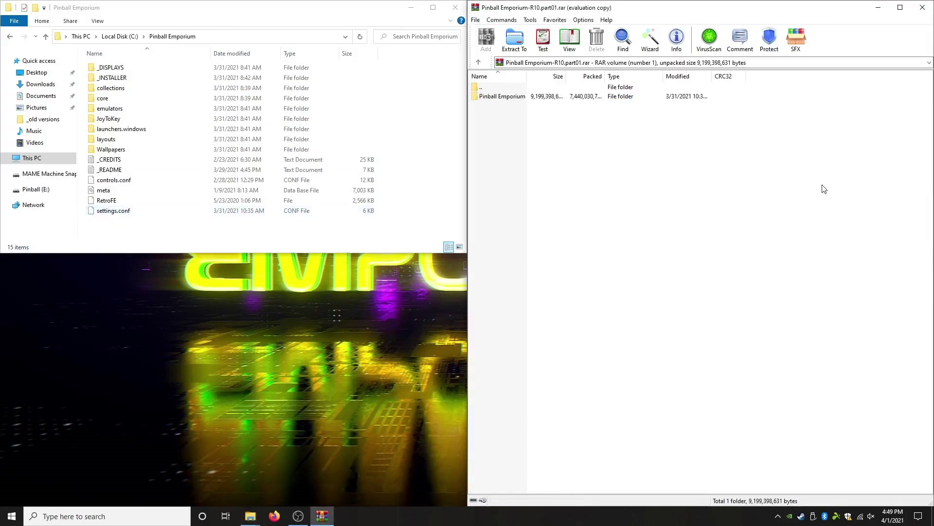
pyautogui.click(921, 9)
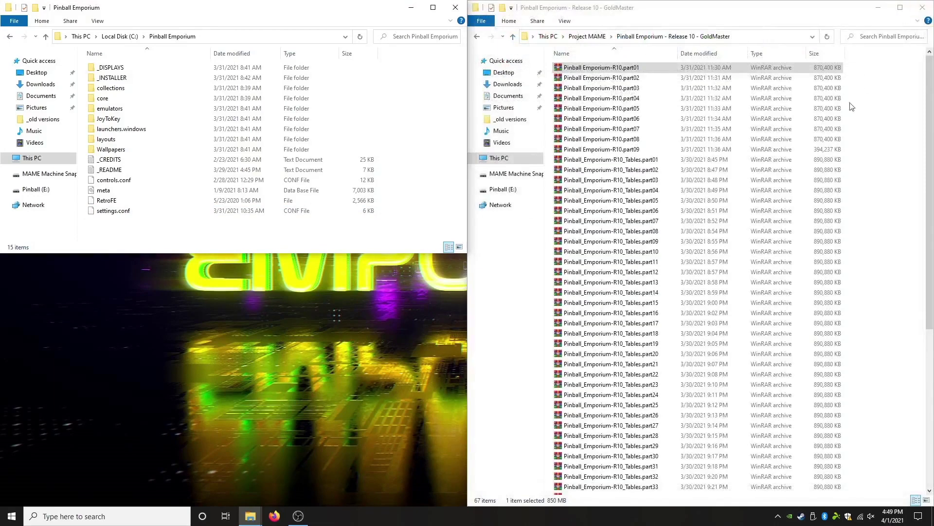
# Step: Open the Pinball_Emporium-R10_Tables.part01 archive and snap its window to the right half of the screen
pyautogui.doubleClick(632, 164)
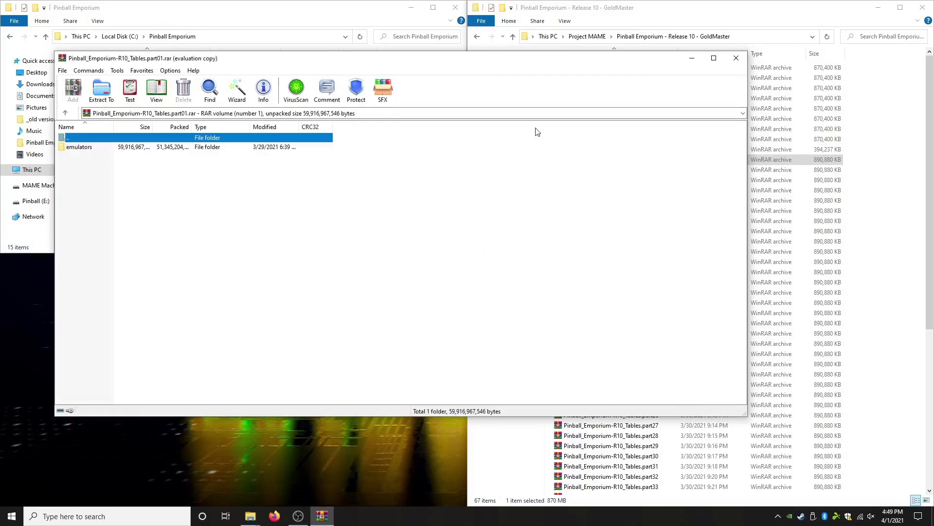
pyautogui.press('super+Right')
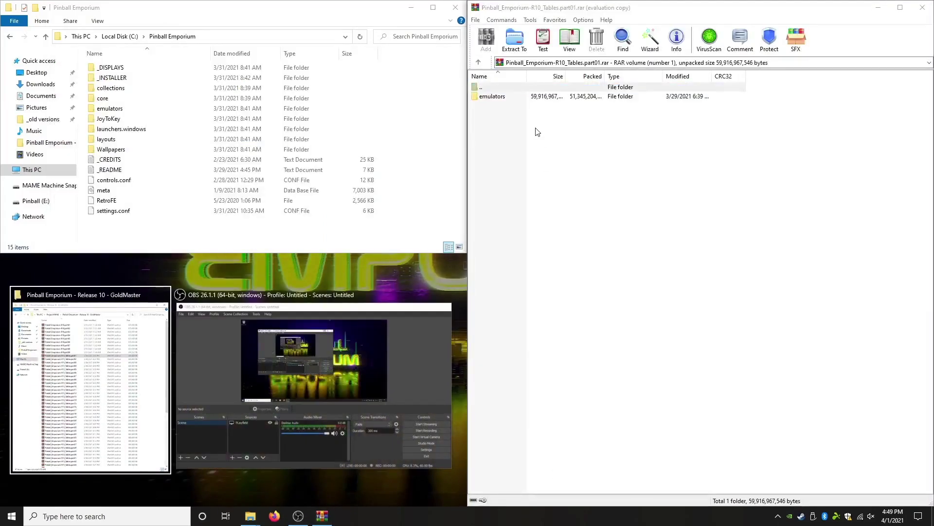
pyautogui.click(538, 132)
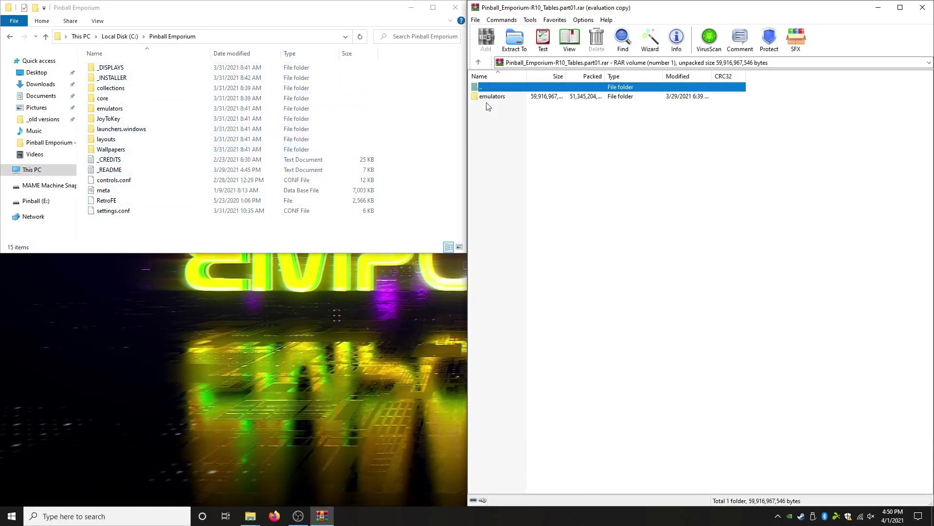
# Step: Extract the emulators folder from the Tables archive into the Pinball Emporium folder on Local Disk (C:)
pyautogui.moveTo(475, 97); pyautogui.dragTo(563, 206)
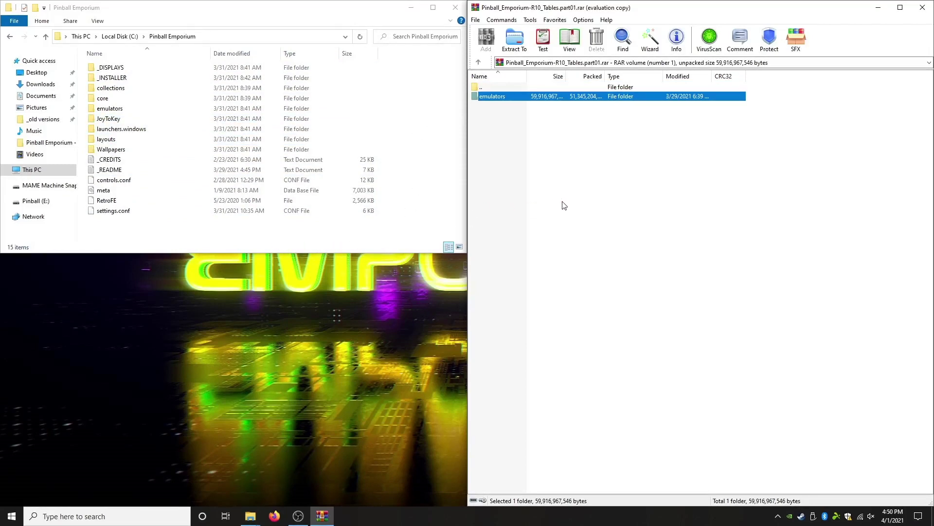
pyautogui.click(120, 37)
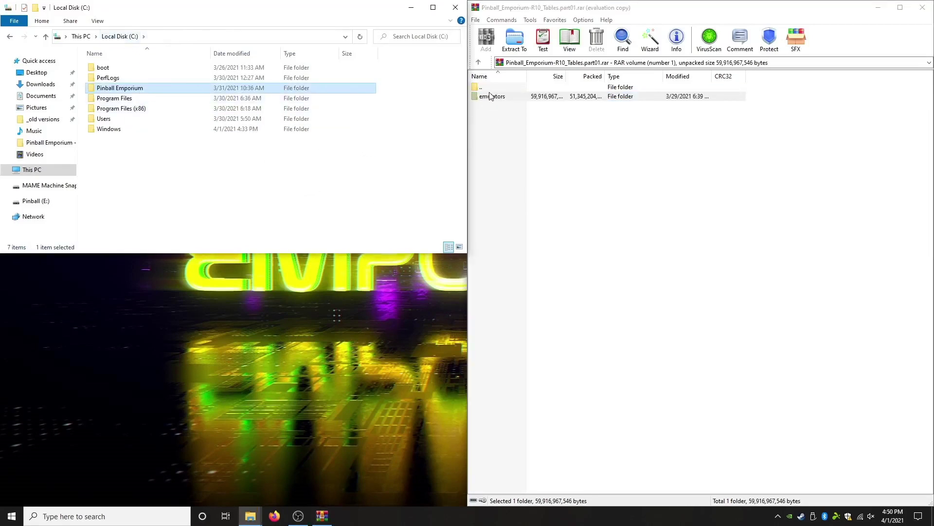
pyautogui.moveTo(474, 95); pyautogui.dragTo(130, 92)
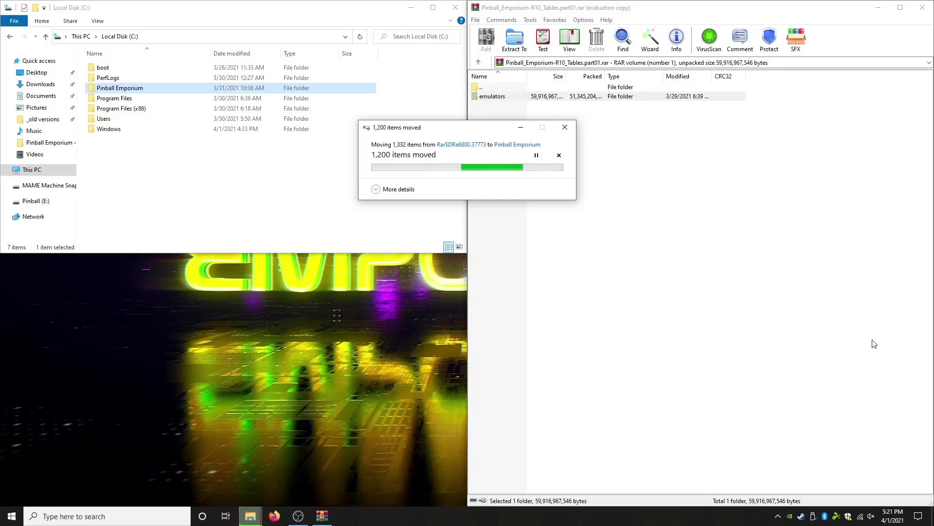
# Step: Expand the file transfer's details and bring its progress window to the front from the task overview
pyautogui.click(378, 189)
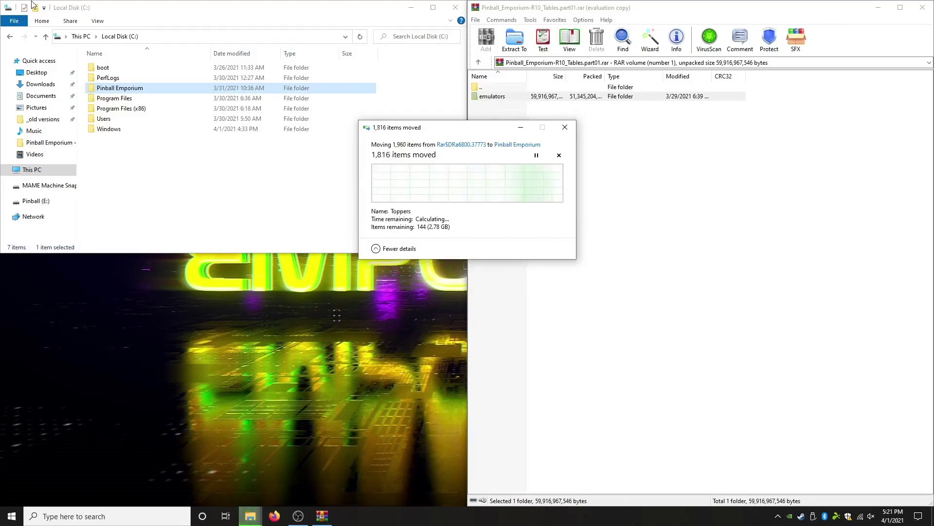
pyautogui.press('super+Tab')
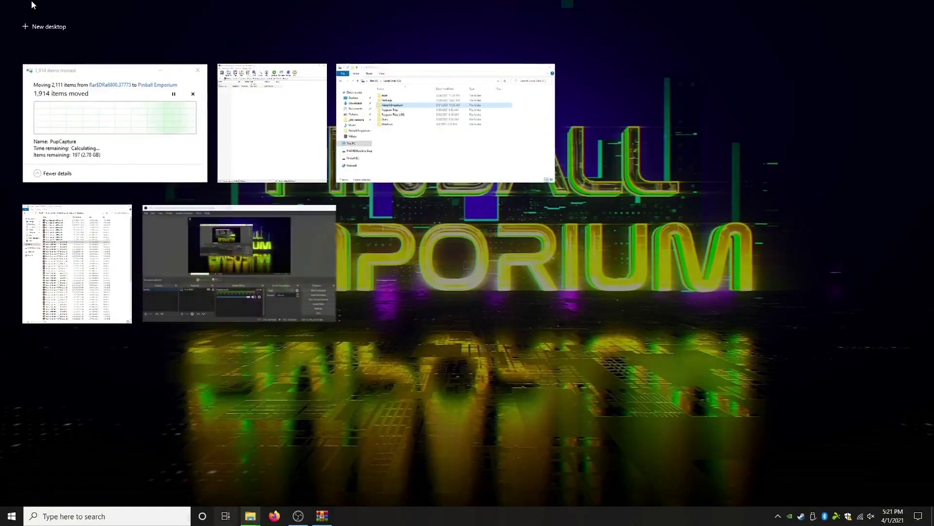
pyautogui.click(104, 118)
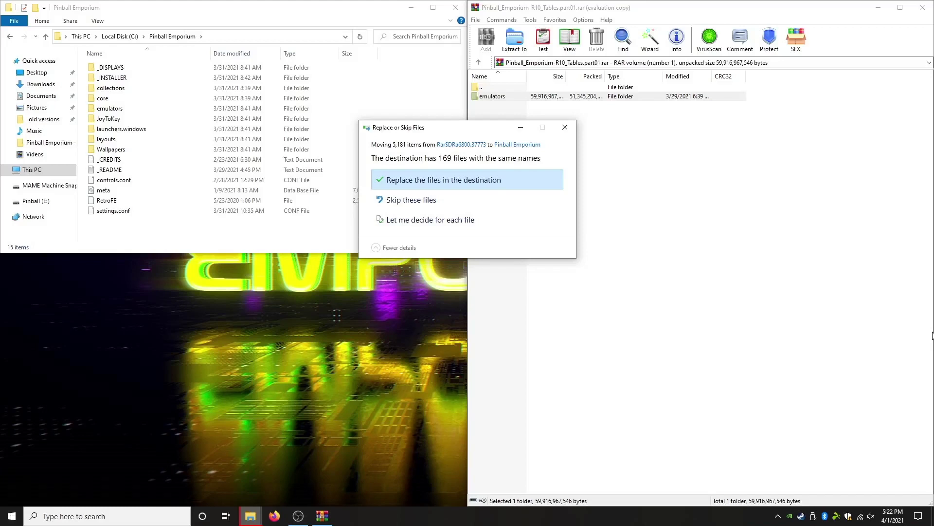
# Step: Replace the duplicate files in the destination and check the properties of the Pinball Emporium folder on Local Disk (C:)
pyautogui.press('Return')
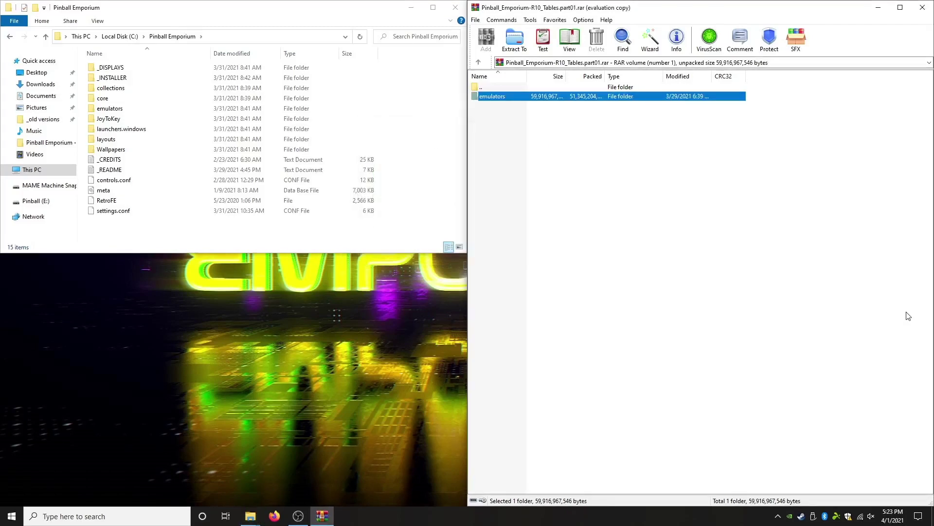
pyautogui.click(124, 37)
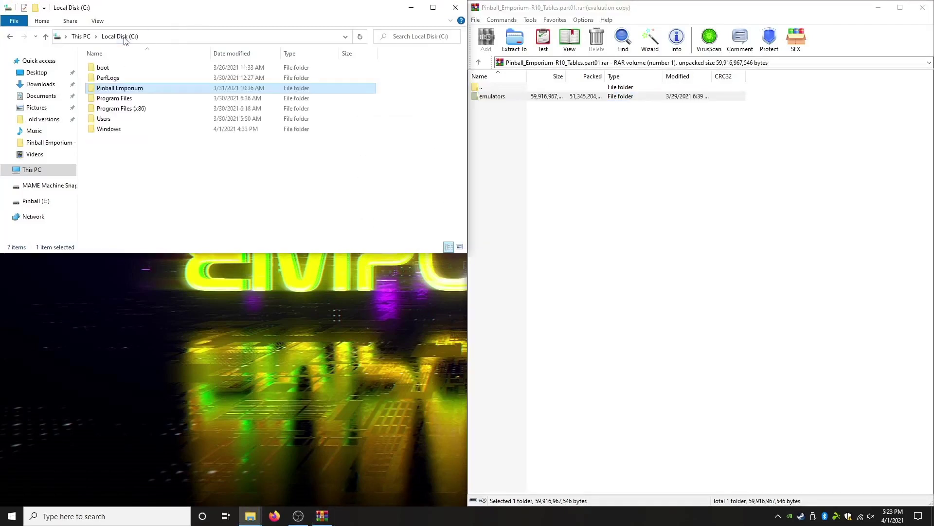
pyautogui.rightClick(125, 90)
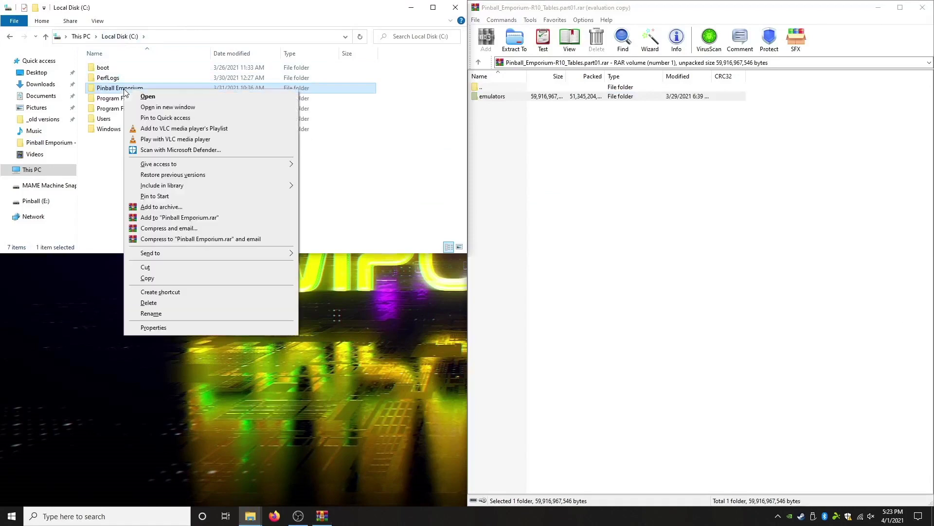
pyautogui.click(178, 328)
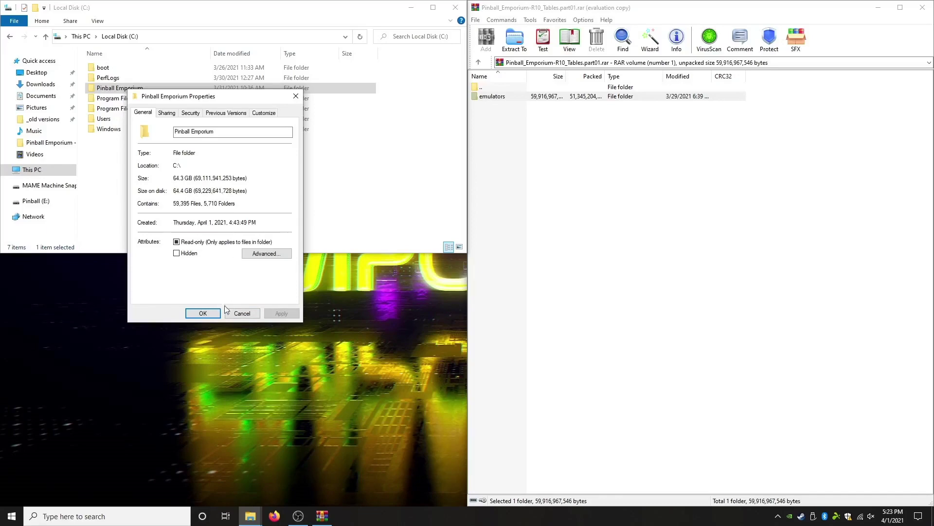
pyautogui.click(242, 313)
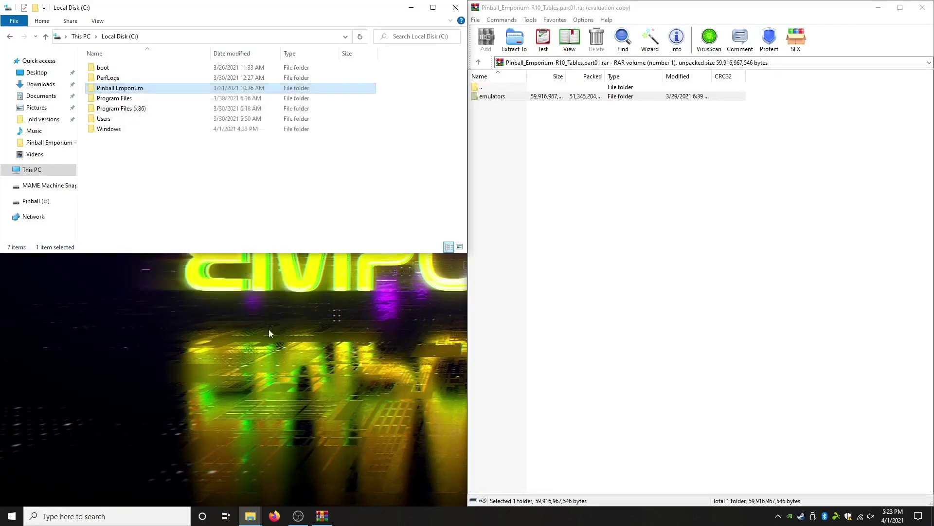
# Step: Close the Tables archive and Release 10 source folder, then open Pinball Emporium on Local Disk (C:) and centre its window
pyautogui.click(922, 9)
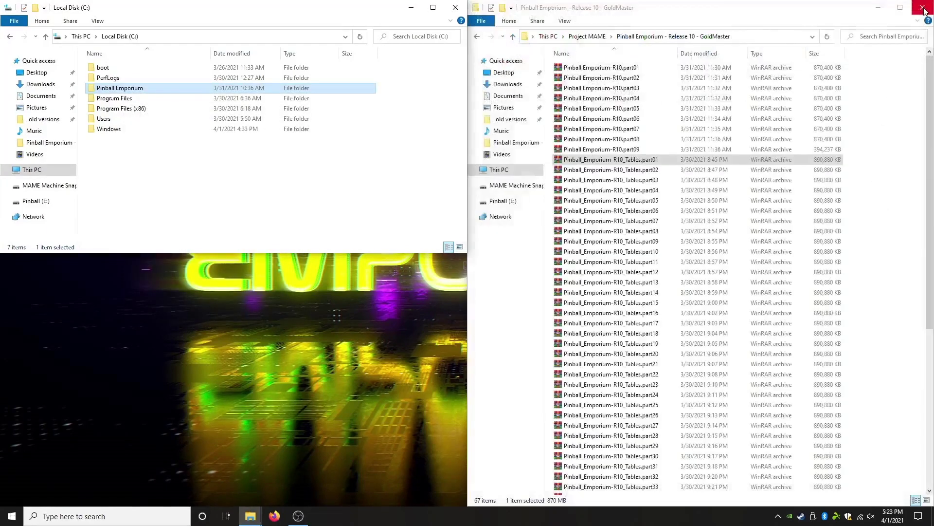
pyautogui.click(922, 8)
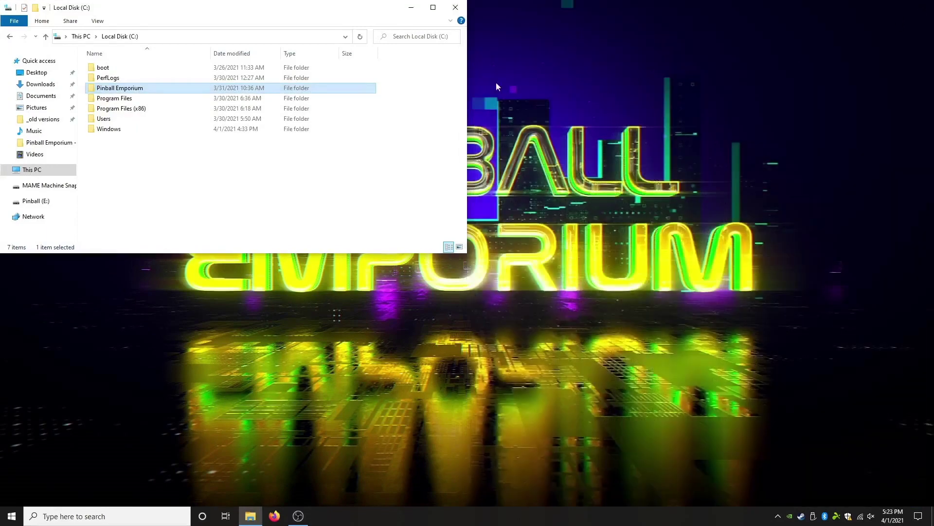
pyautogui.doubleClick(124, 92)
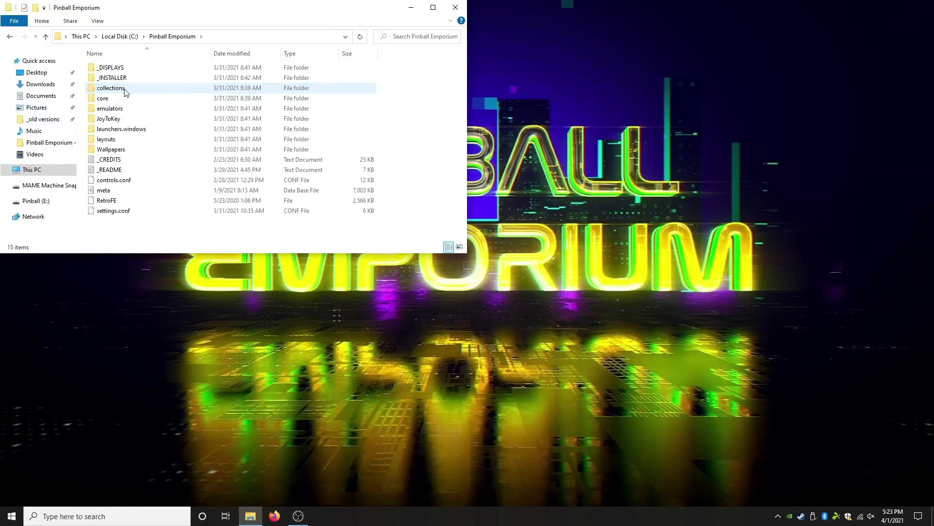
pyautogui.moveTo(155, 12); pyautogui.dragTo(361, 199)
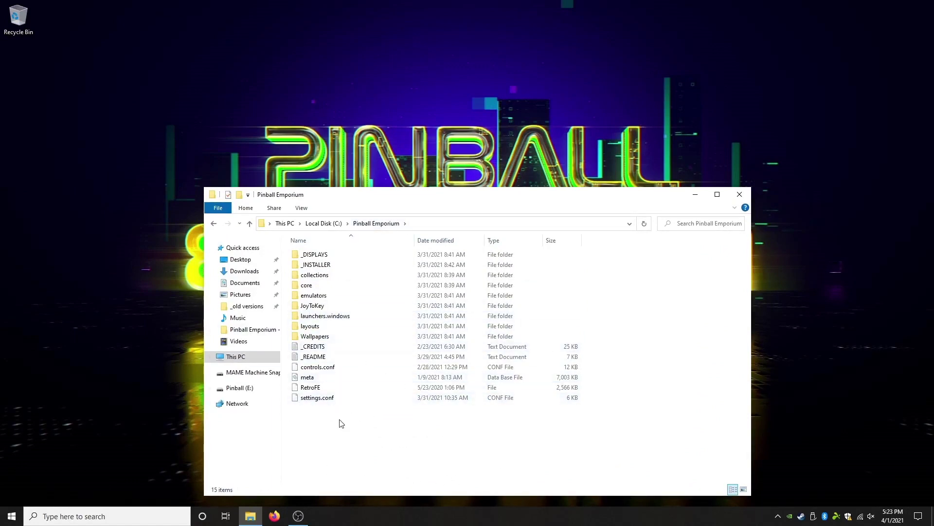
# Step: Run the INSTALLER batch file from the _INSTALLER folder and move its console over the folder window
pyautogui.doubleClick(321, 267)
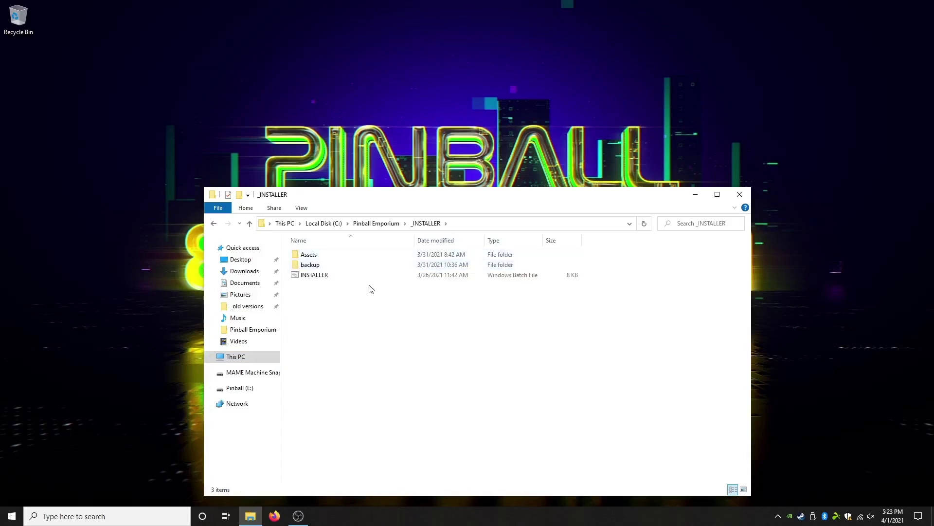
pyautogui.doubleClick(323, 276)
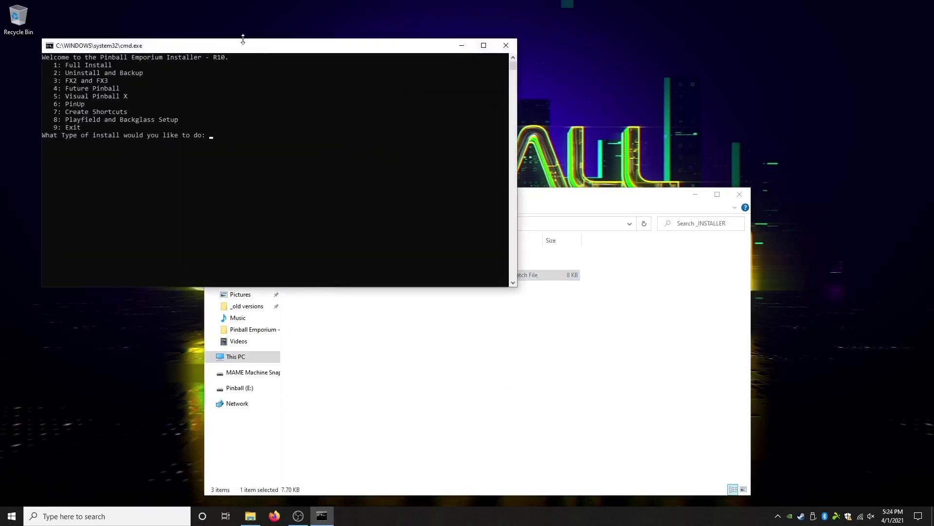
pyautogui.moveTo(244, 46); pyautogui.dragTo(447, 241)
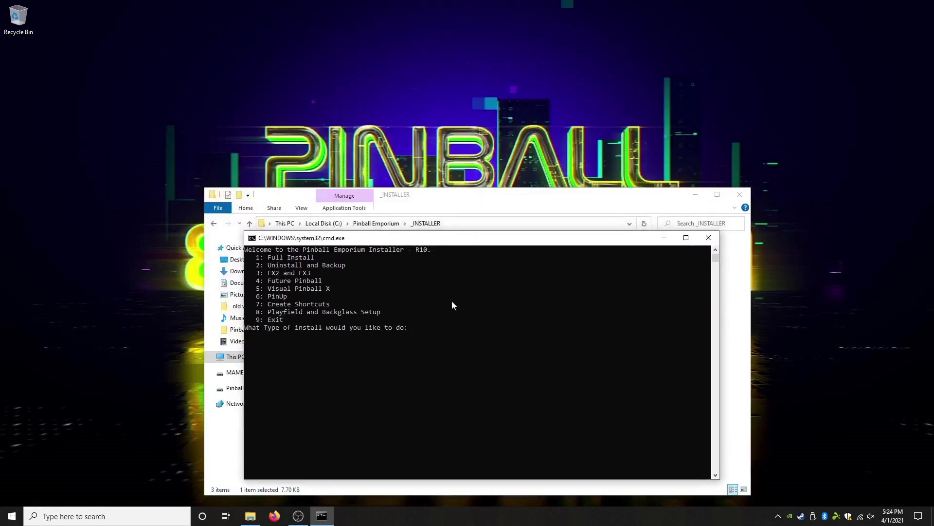
# Step: Run a Full Uninstall through the installer's Uninstall and Backup option and continue to the FX2 and FX3 install
pyautogui.write('2')
pyautogui.press('Return')
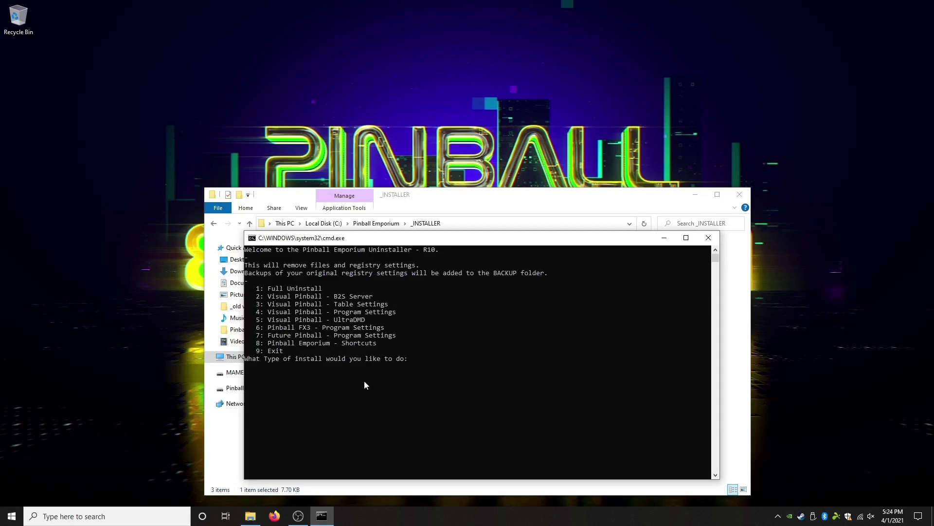
pyautogui.write('1')
pyautogui.press('Return')
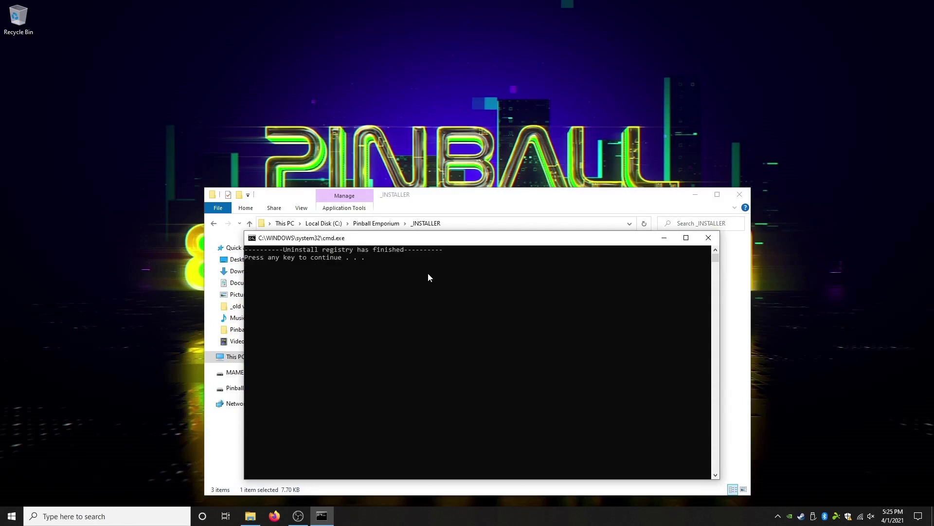
pyautogui.press('Return')
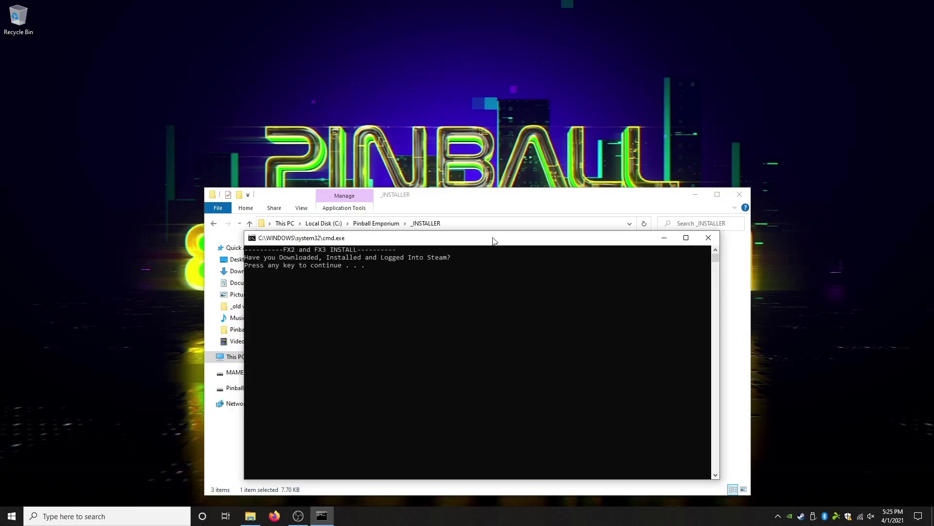
# Step: Move the installer console aside and examine the registry backups in the _INSTALLER folder's backup subfolder
pyautogui.moveTo(484, 241); pyautogui.dragTo(327, 246)
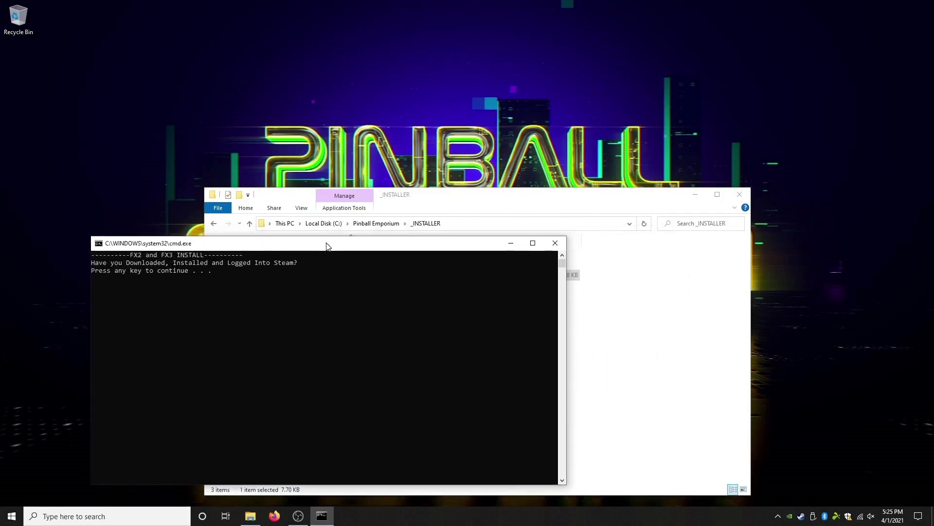
pyautogui.click(444, 200)
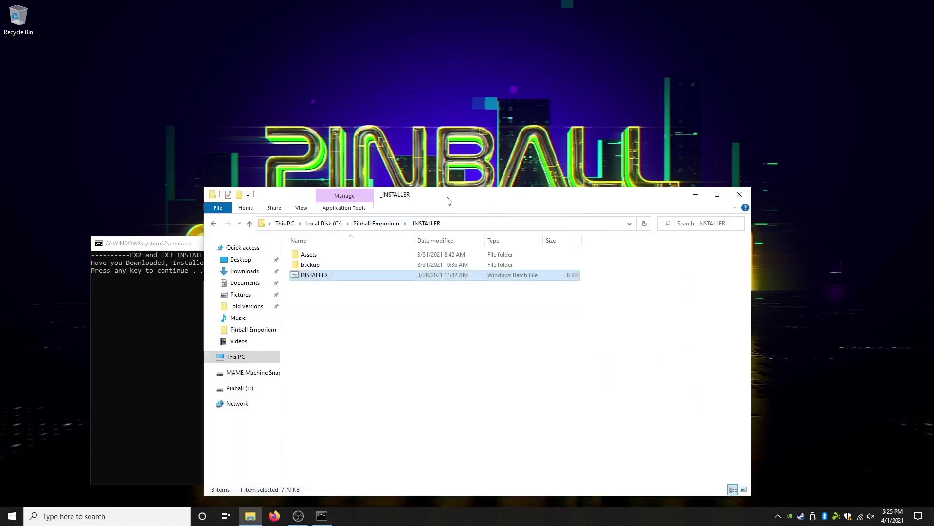
pyautogui.doubleClick(307, 265)
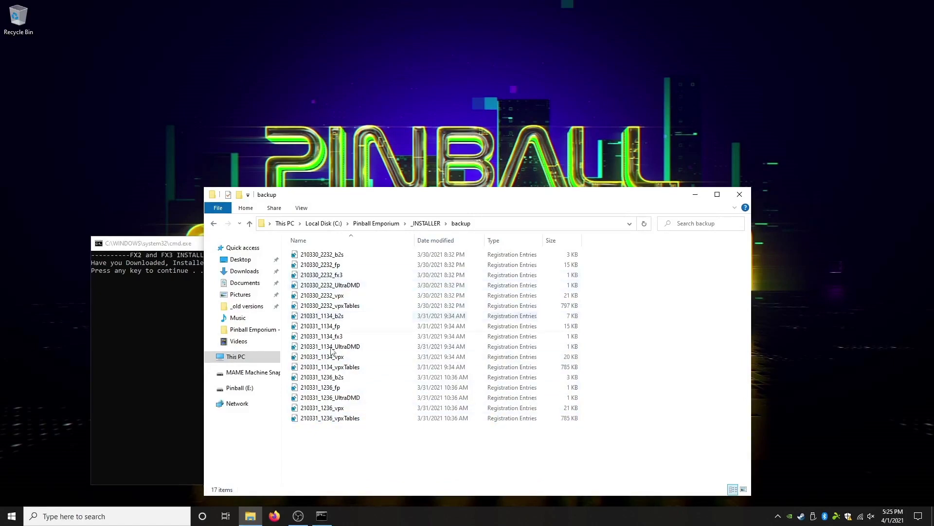
pyautogui.click(433, 223)
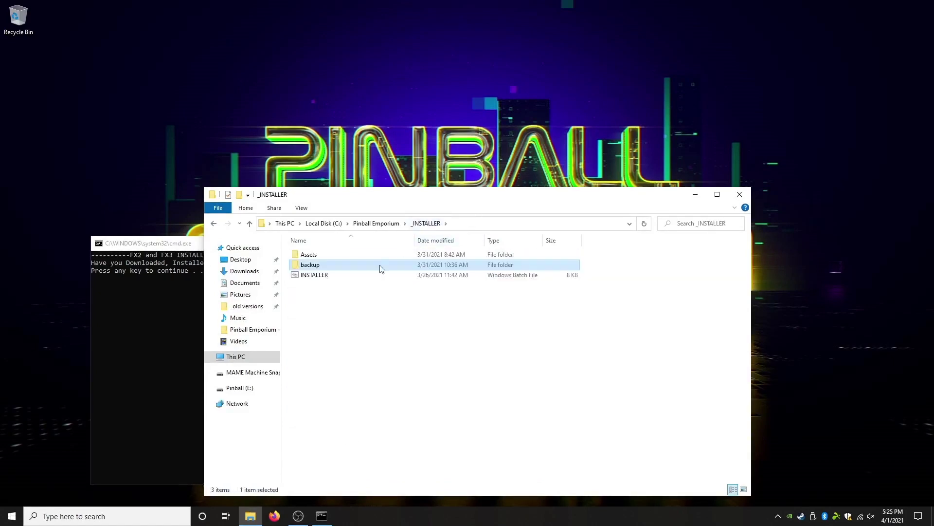
pyautogui.doubleClick(328, 265)
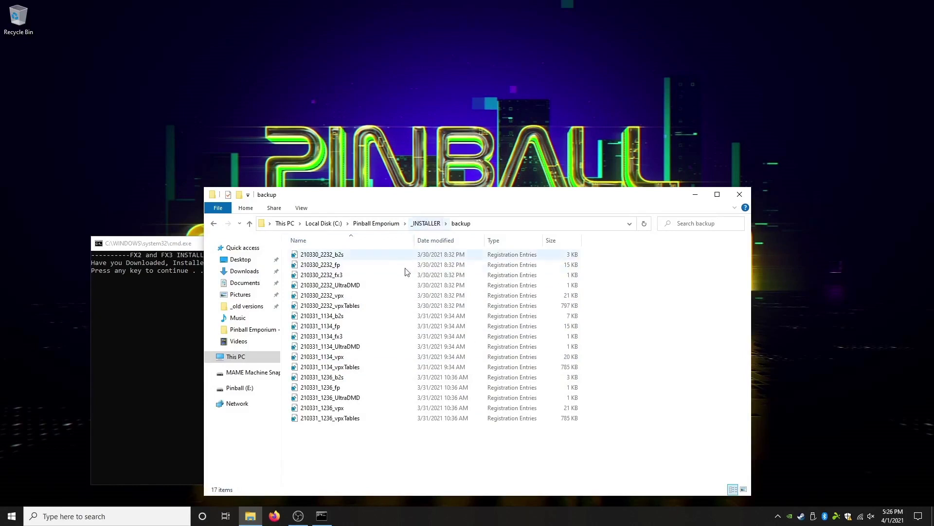
# Step: Import the 210331_1134_fx3 backup into the registry, allowing Registry Editor to make changes
pyautogui.doubleClick(326, 338)
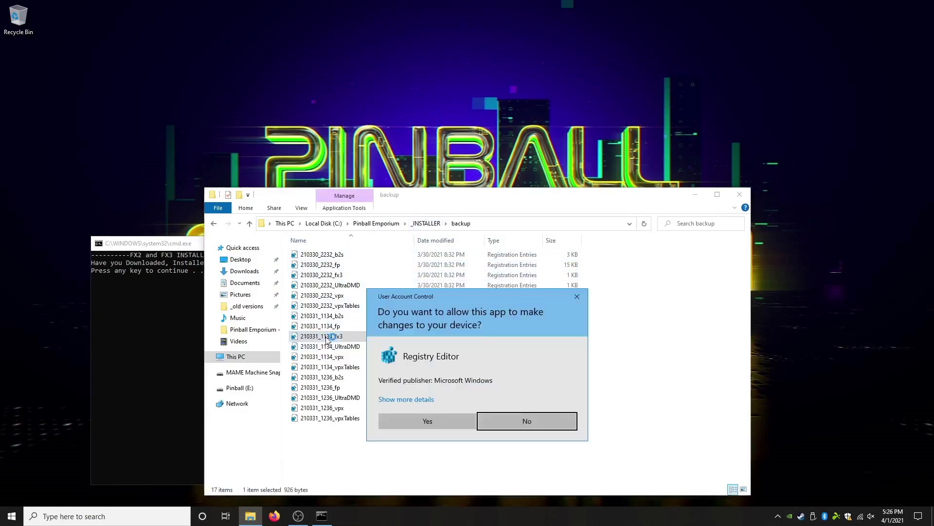
pyautogui.click(428, 422)
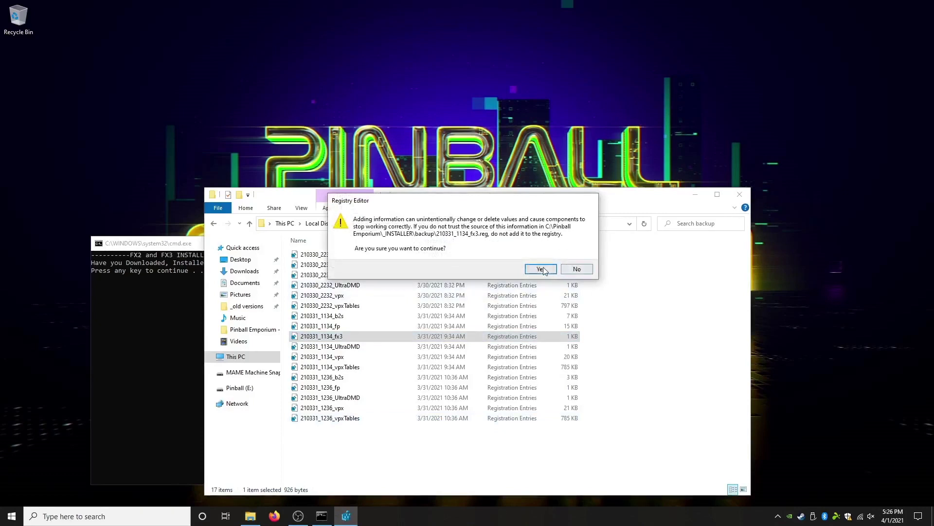
pyautogui.click(545, 268)
pyautogui.click(576, 265)
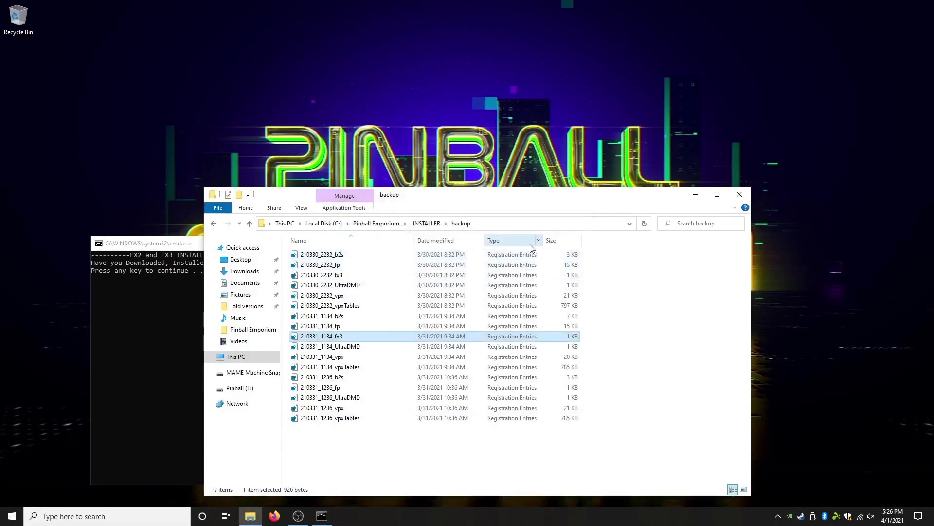
# Step: Go back to the _INSTALLER folder, bring the installer console forward and continue past the Steam login question
pyautogui.click(378, 223)
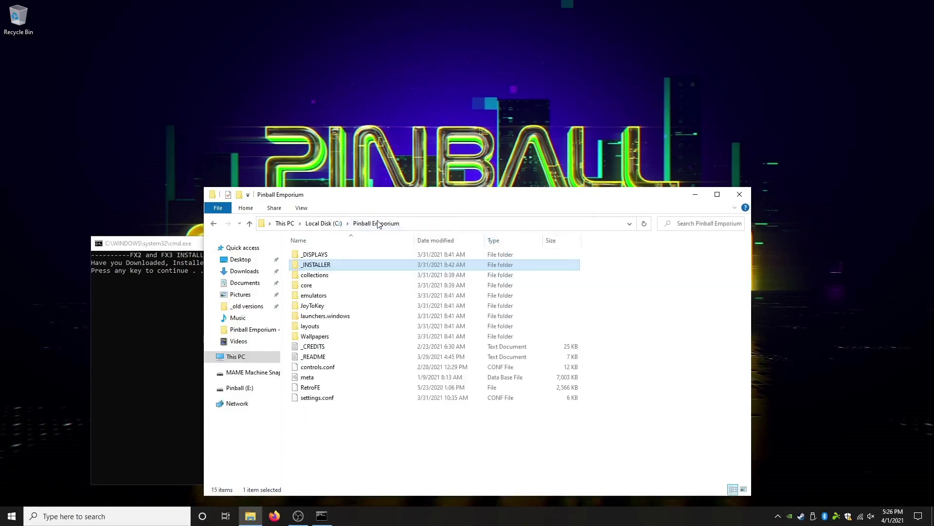
pyautogui.doubleClick(318, 265)
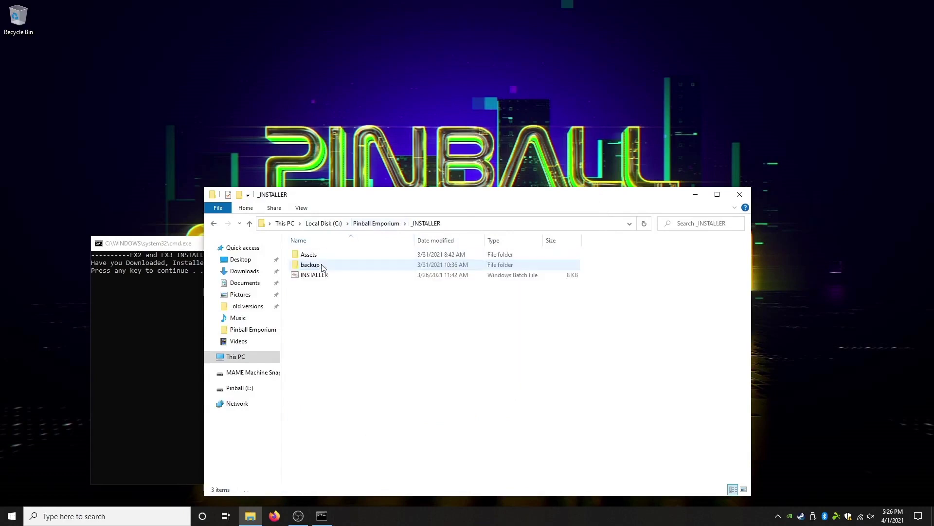
pyautogui.click(184, 319)
pyautogui.moveTo(255, 246); pyautogui.dragTo(421, 237)
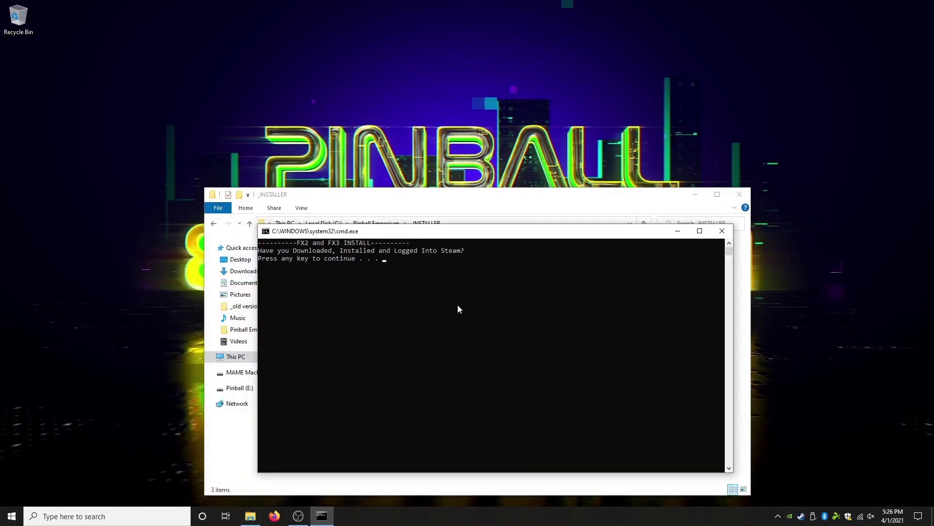
pyautogui.press('Return')
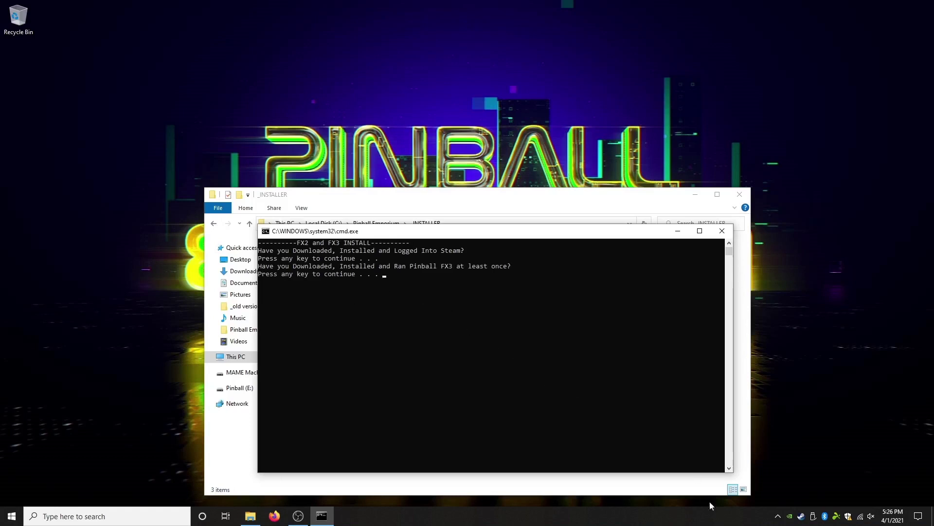
# Step: Switch to the Steam library and enter the Family View PIN to exit Family View
pyautogui.click(802, 517)
pyautogui.rightClick(802, 517)
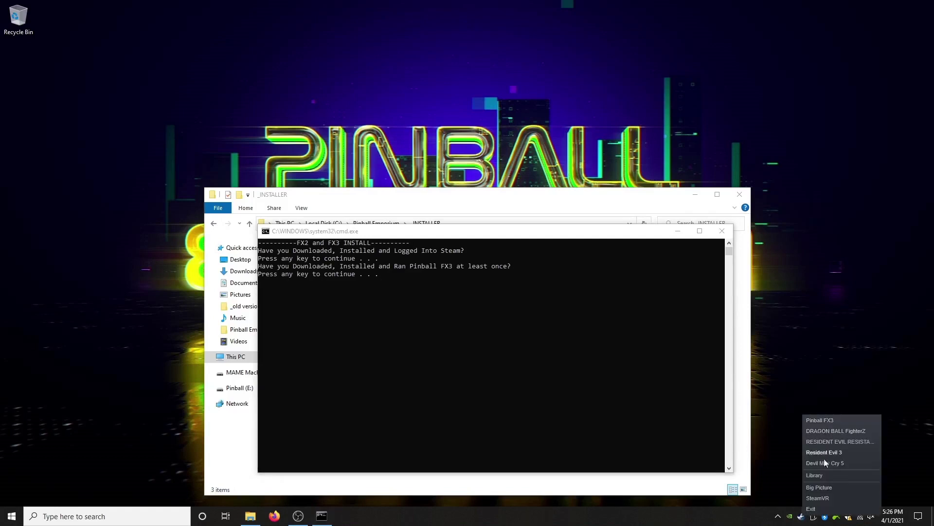
pyautogui.click(830, 475)
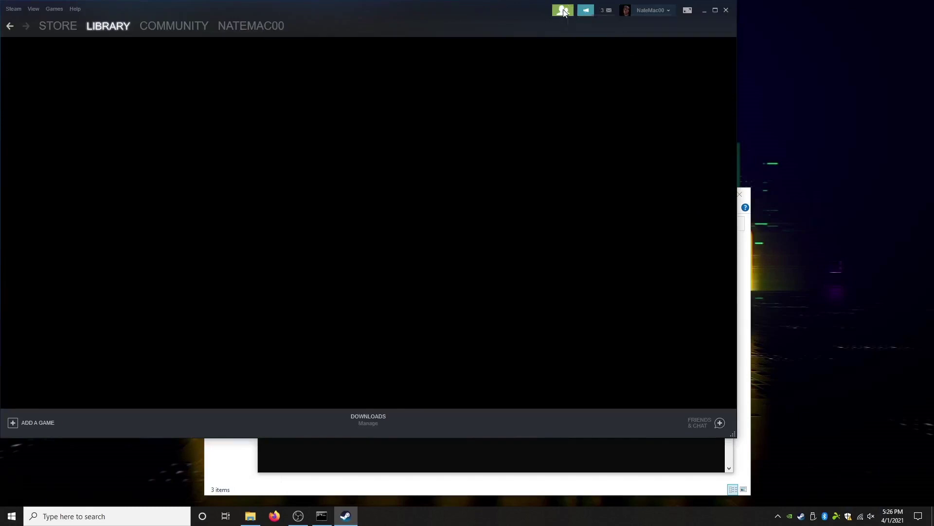
pyautogui.click(565, 9)
pyautogui.write('****')
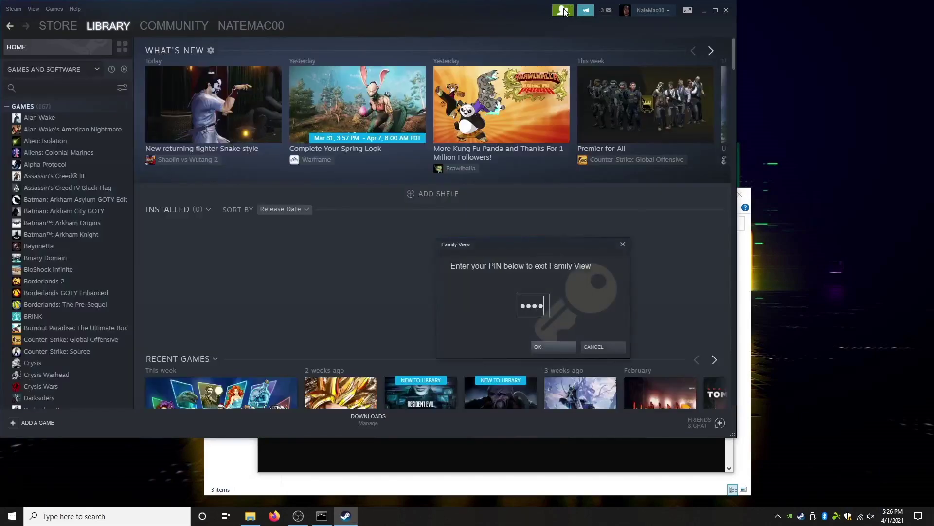
# Step: Add the existing Steam Library folder on drive D as a Steam library folder in the download settings
pyautogui.click(11, 10)
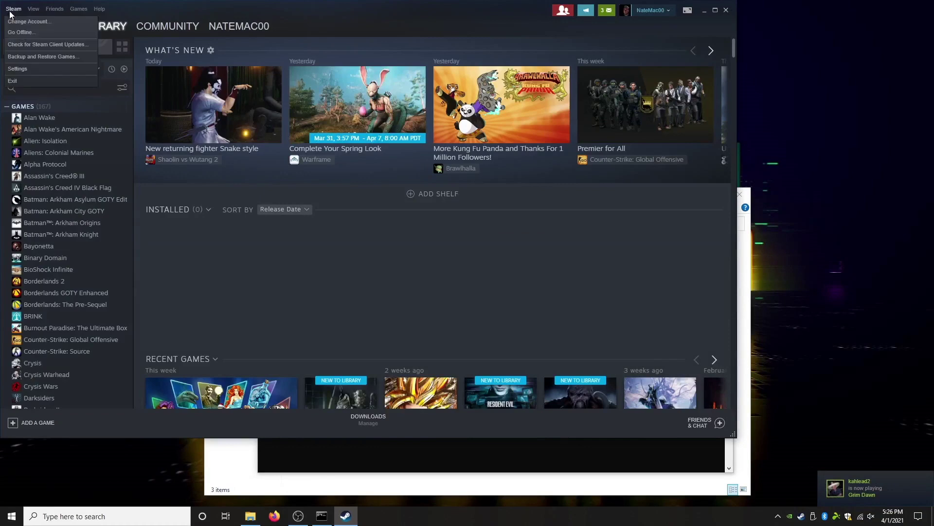
pyautogui.click(24, 70)
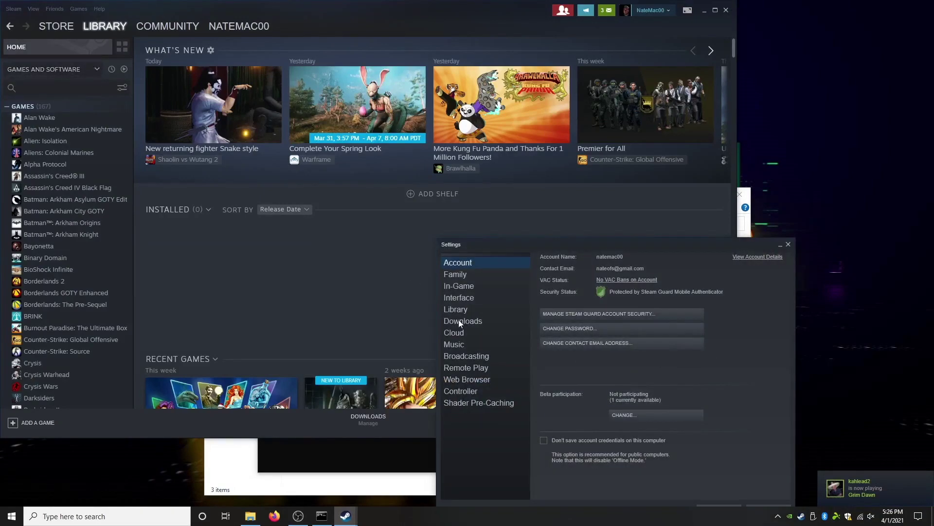
pyautogui.click(468, 319)
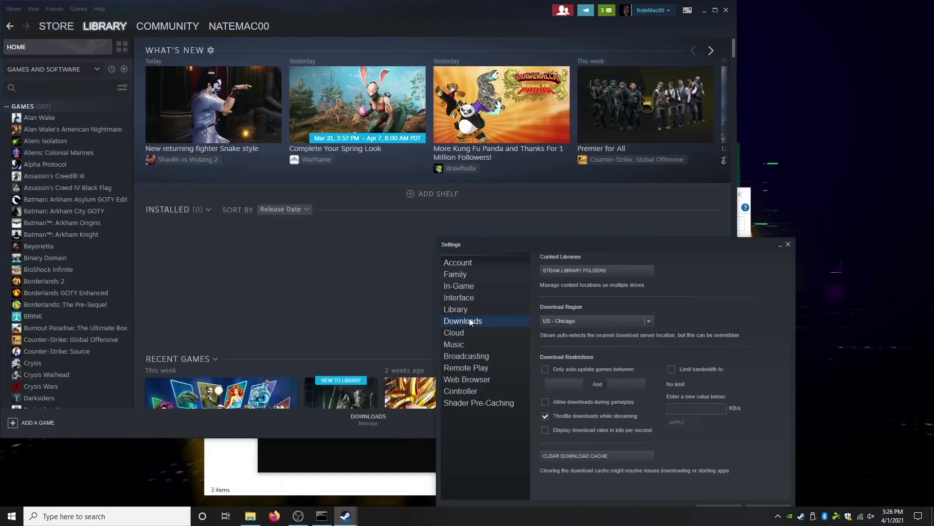
pyautogui.click(617, 273)
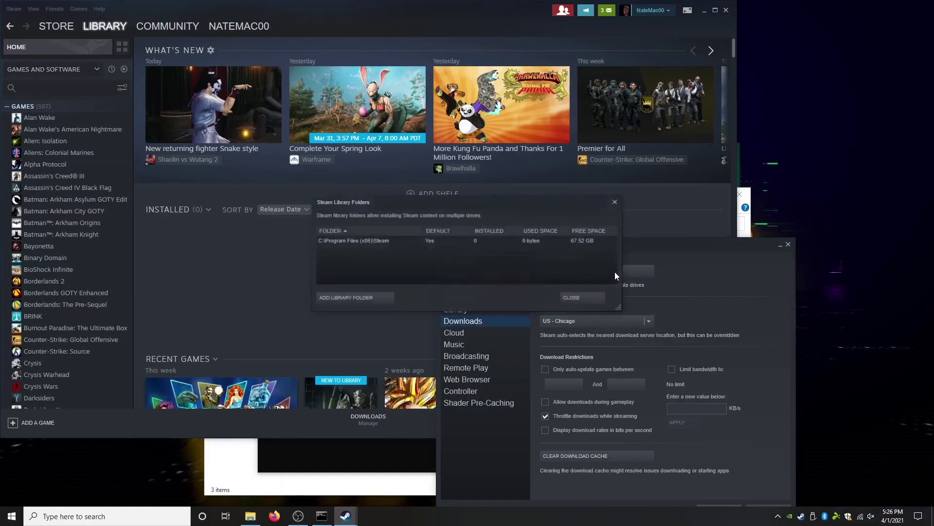
pyautogui.click(334, 298)
pyautogui.click(534, 192)
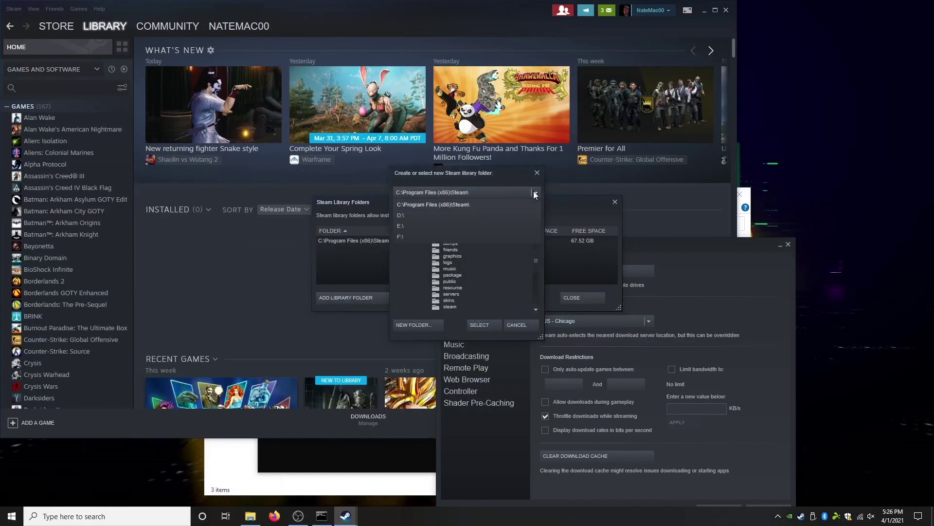
pyautogui.click(417, 215)
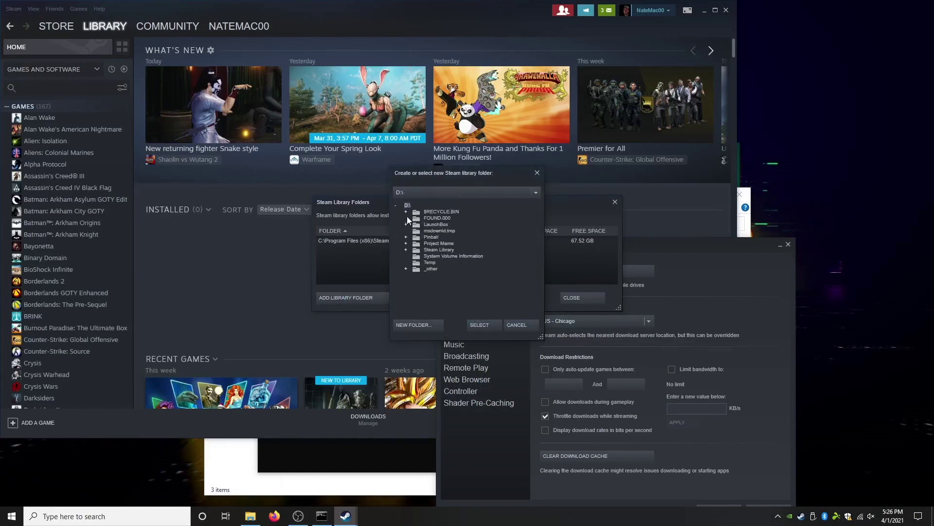
pyautogui.click(418, 250)
pyautogui.click(488, 324)
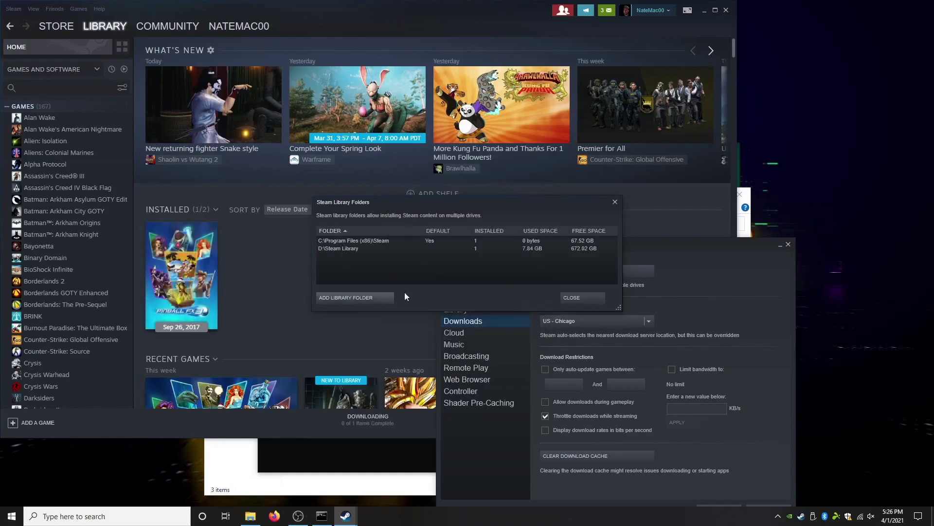
pyautogui.click(582, 297)
# Step: Open Pinball FX3's library page, checking the installer console's question and the Steam download progress
pyautogui.click(191, 258)
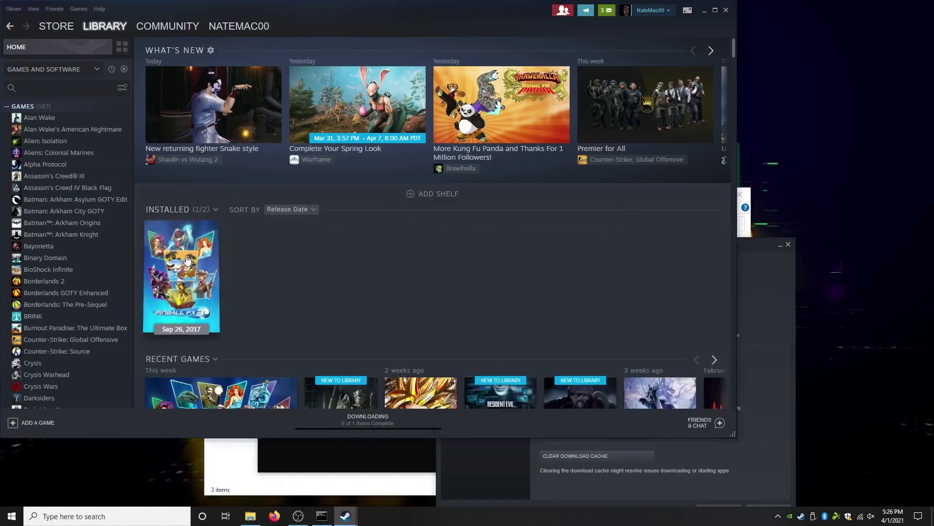
pyautogui.click(191, 258)
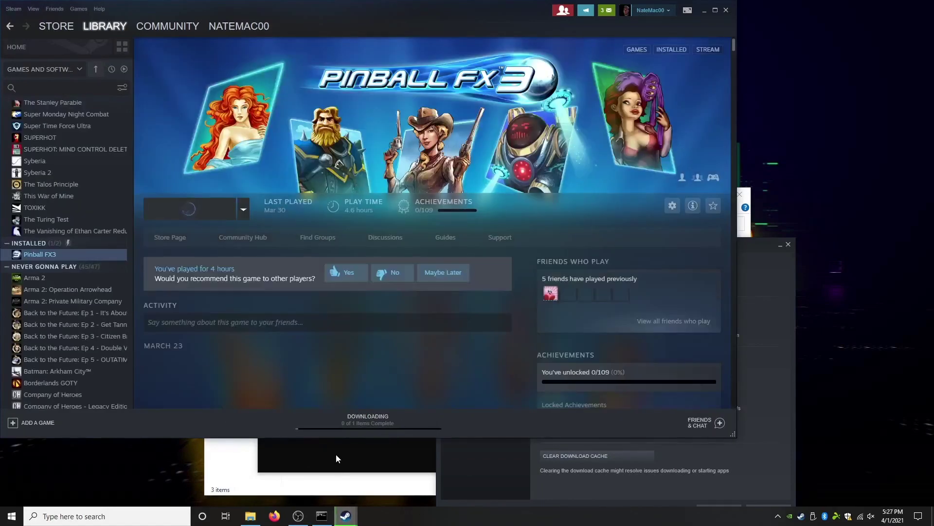
pyautogui.click(336, 453)
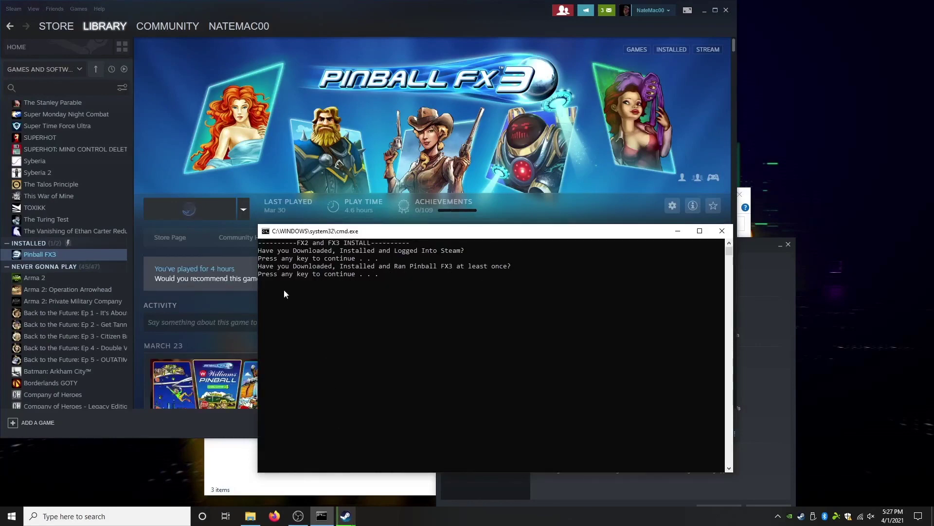
pyautogui.click(573, 202)
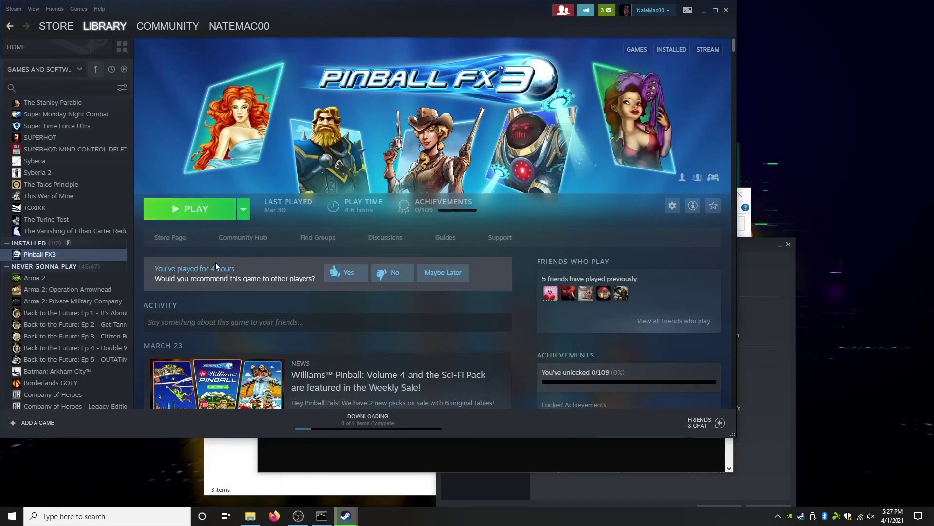
pyautogui.click(346, 427)
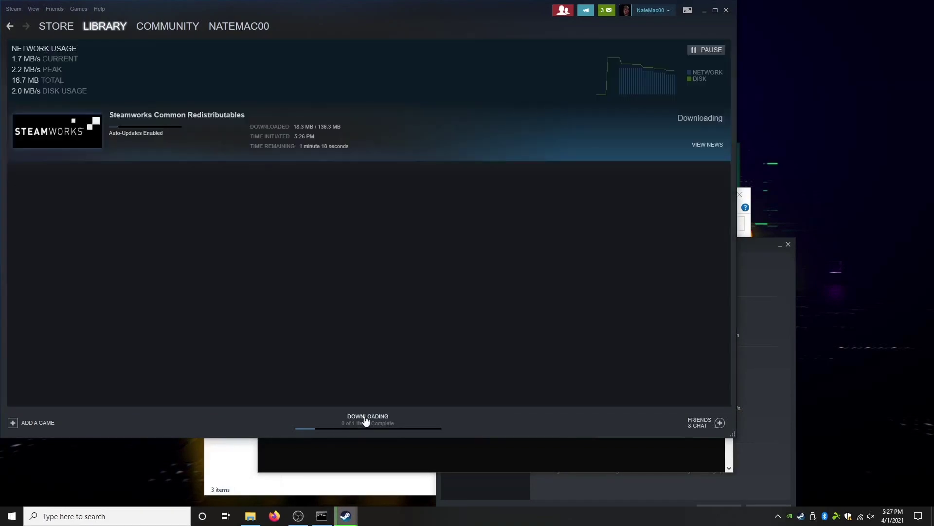
pyautogui.click(10, 26)
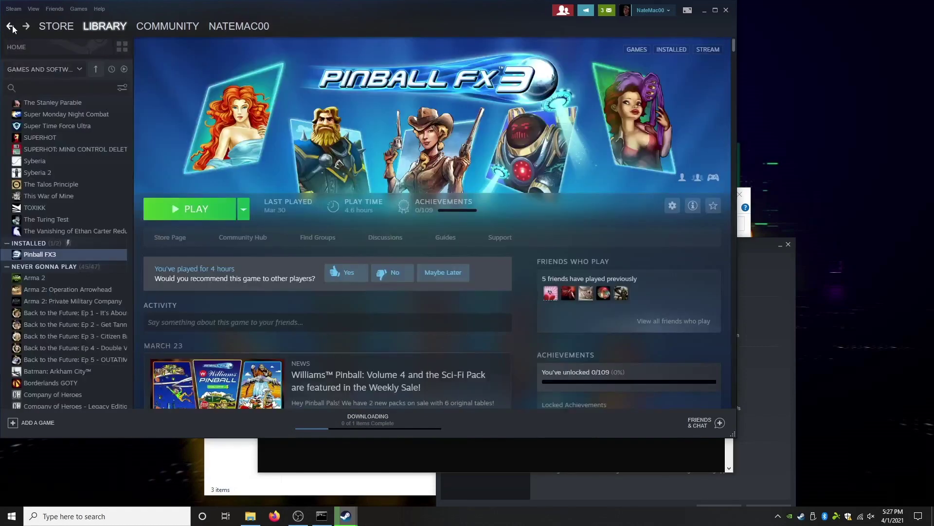
# Step: Launch Pinball FX3 from its library page and agree to its EULA
pyautogui.click(196, 210)
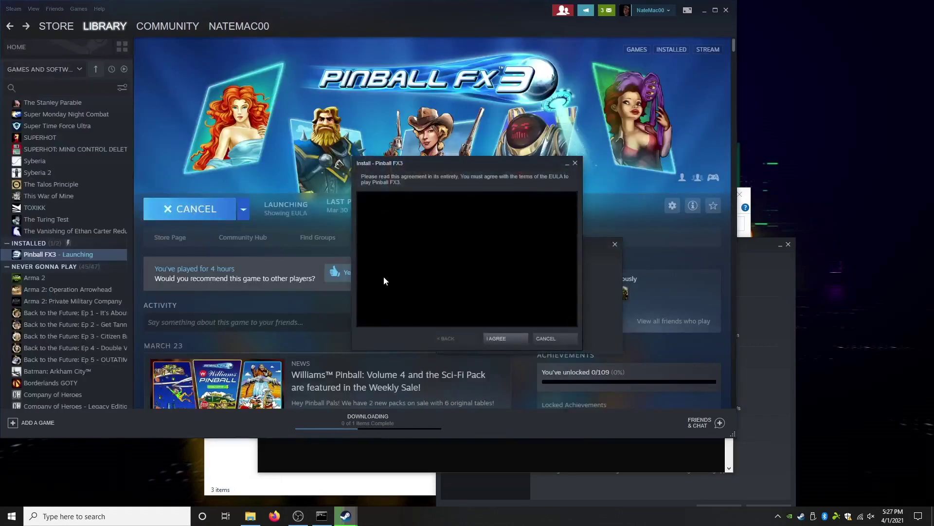
pyautogui.click(502, 341)
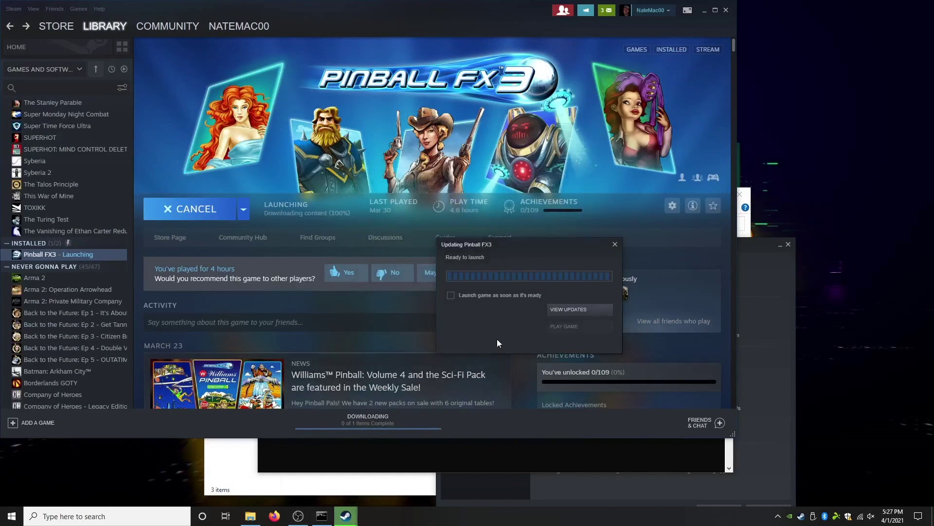
pyautogui.click(418, 326)
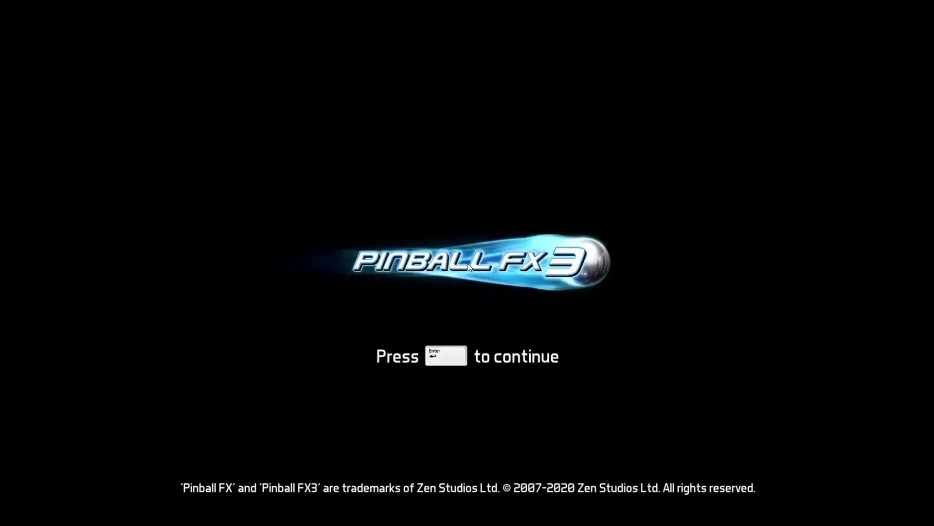
# Step: Continue past the Pinball FX3 title screen and decline resuming the previous White Water game
pyautogui.press('Return')
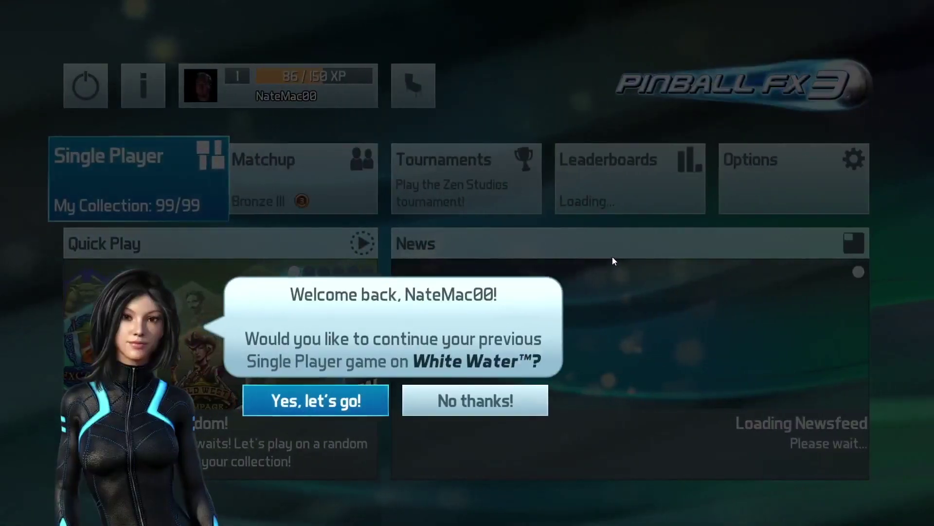
pyautogui.press('Right')
pyautogui.press('Return')
# Step: Open Cabinet Support, acknowledge the activation of its features and return to the main menu
pyautogui.press('Up')
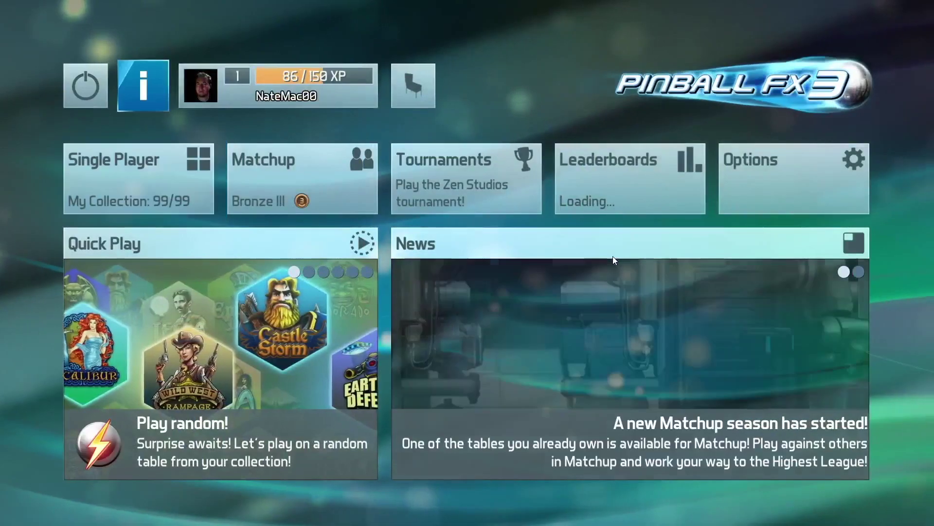
pyautogui.press('Right')
pyautogui.press('Return')
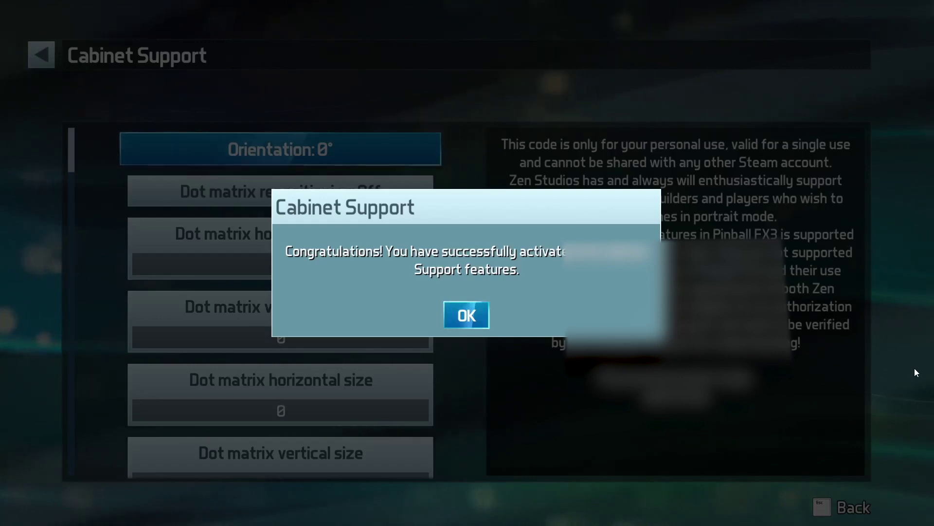
pyautogui.click(462, 315)
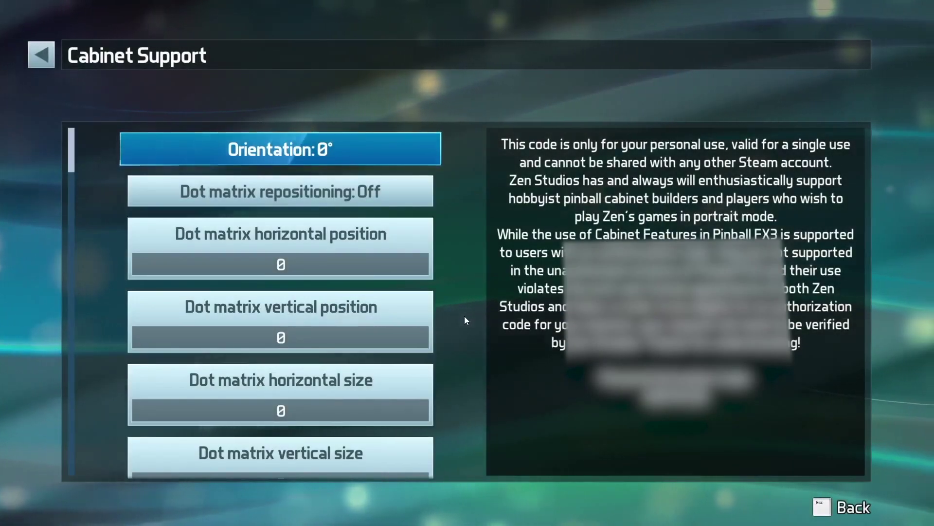
pyautogui.press('Escape')
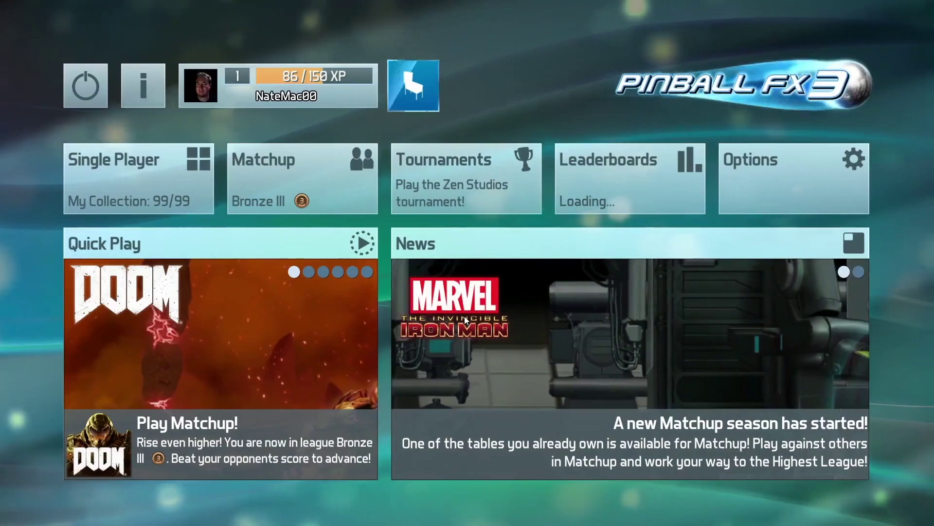
# Step: Exit Pinball FX3 and continue past the installer's question about having run it at least once
pyautogui.press('Left')
pyautogui.press('Left')
pyautogui.press('Left')
pyautogui.press('Return')
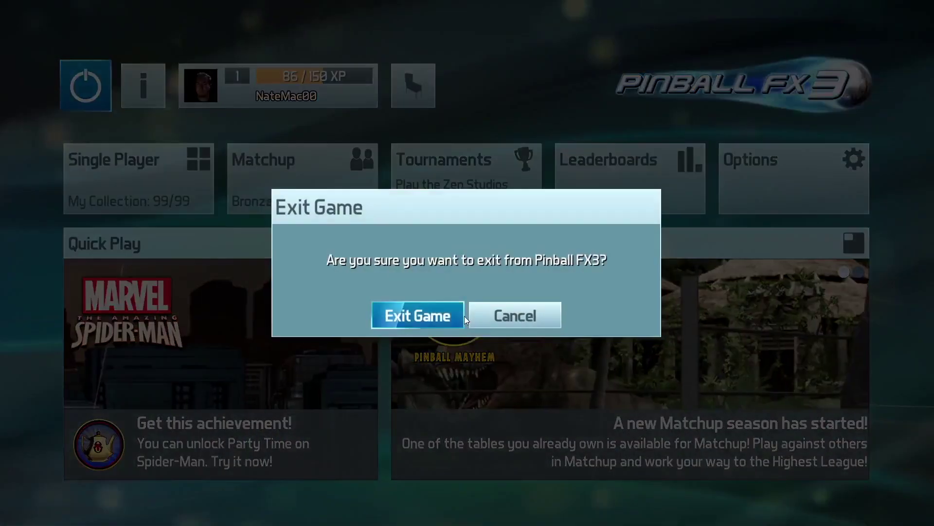
pyautogui.press('Return')
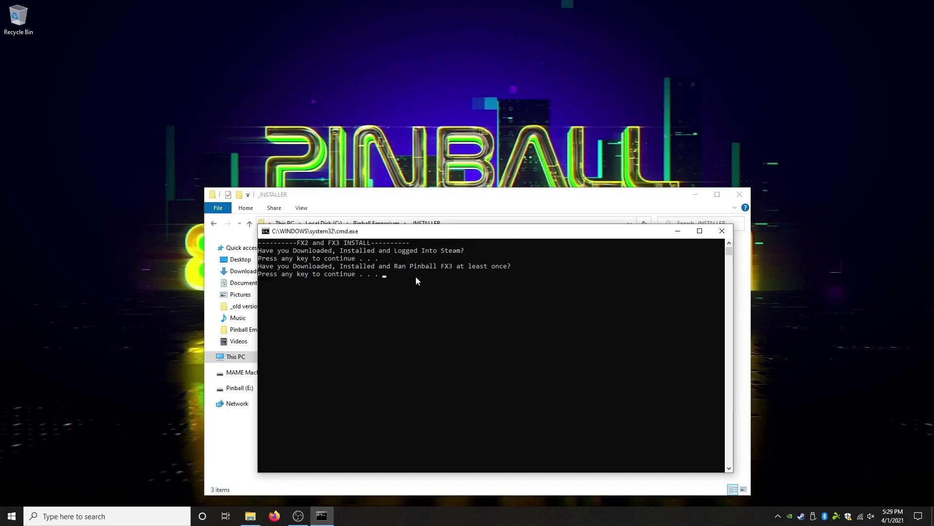
pyautogui.press('Return')
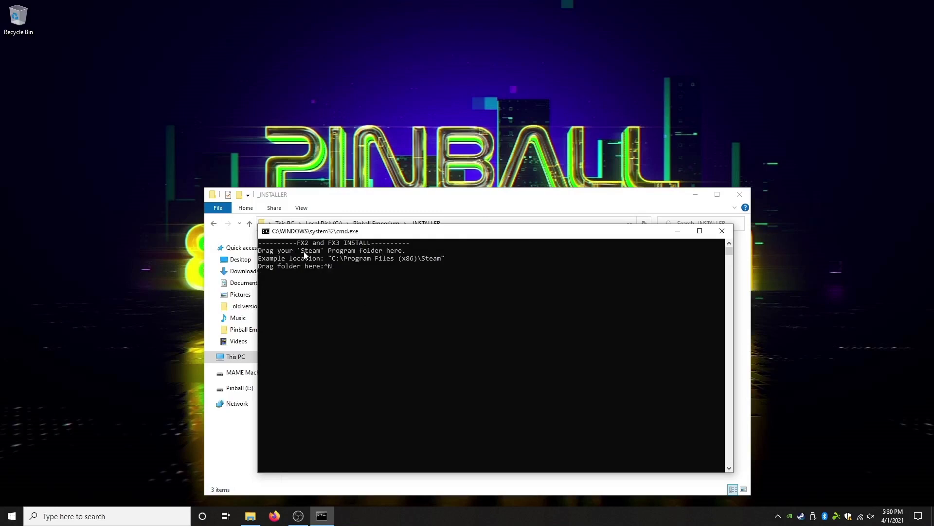
# Step: Open a second File Explorer window and browse it to Program Files (x86) on drive C
pyautogui.click(390, 199)
pyautogui.hotkey('ctrl', 'n')
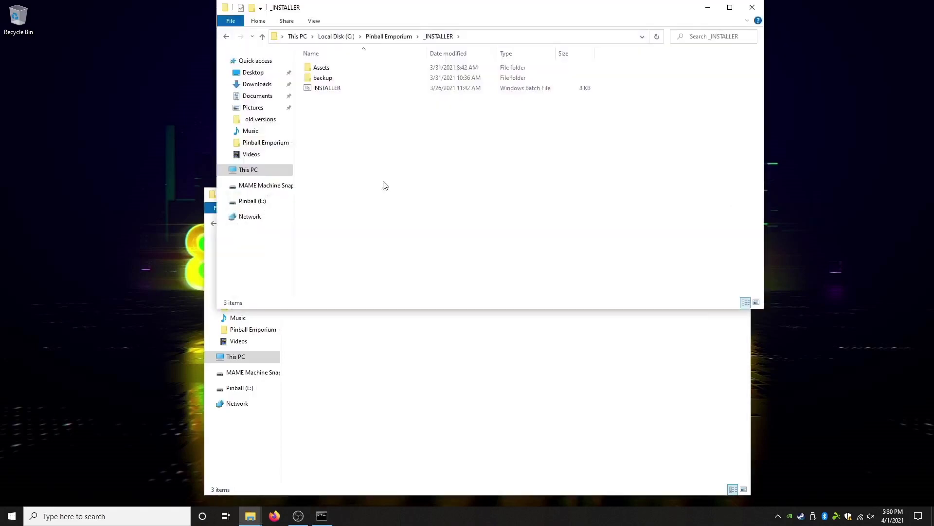
pyautogui.click(249, 170)
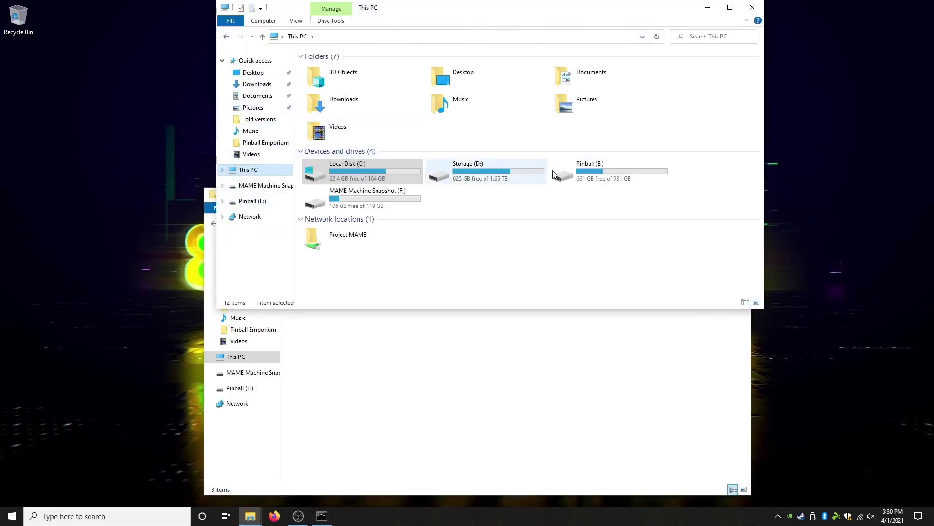
pyautogui.doubleClick(366, 180)
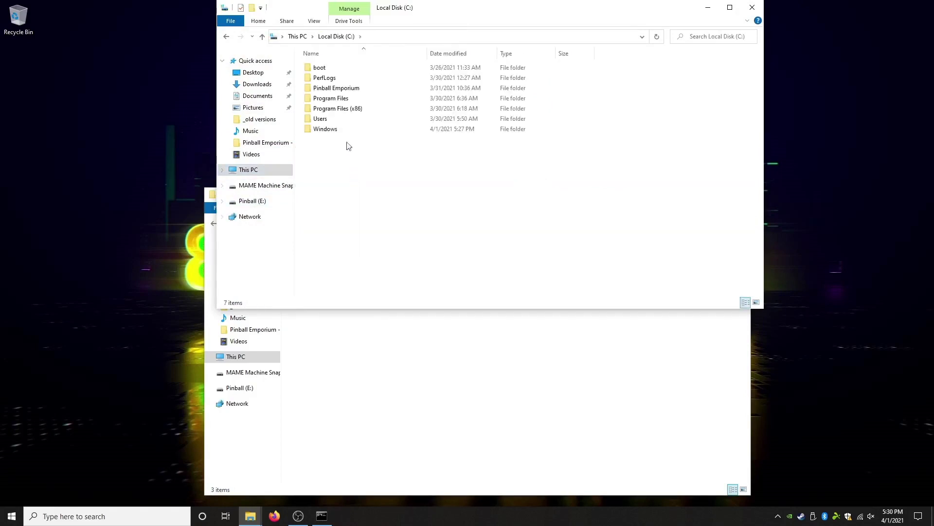
pyautogui.click(340, 110)
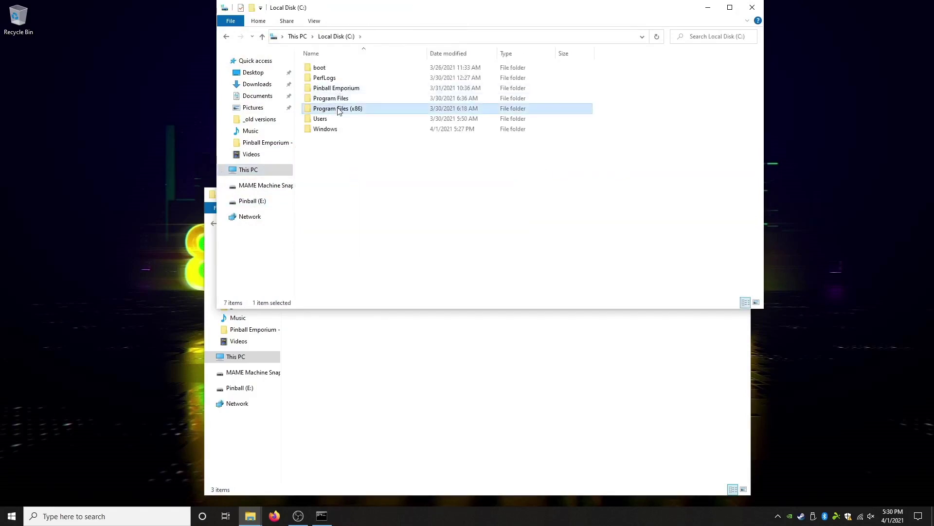
pyautogui.doubleClick(339, 110)
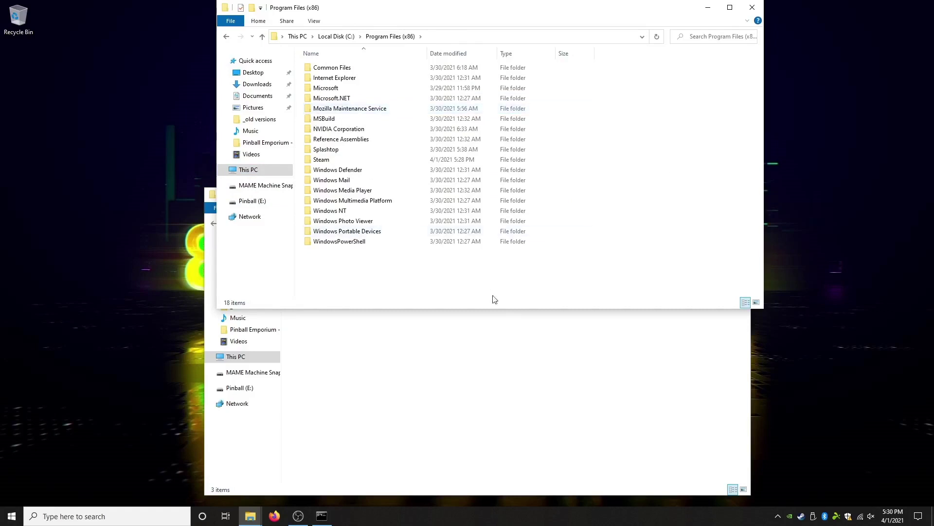
# Step: Supply the Steam folder from Program Files (x86) to the installer console as the Steam program folder
pyautogui.click(322, 515)
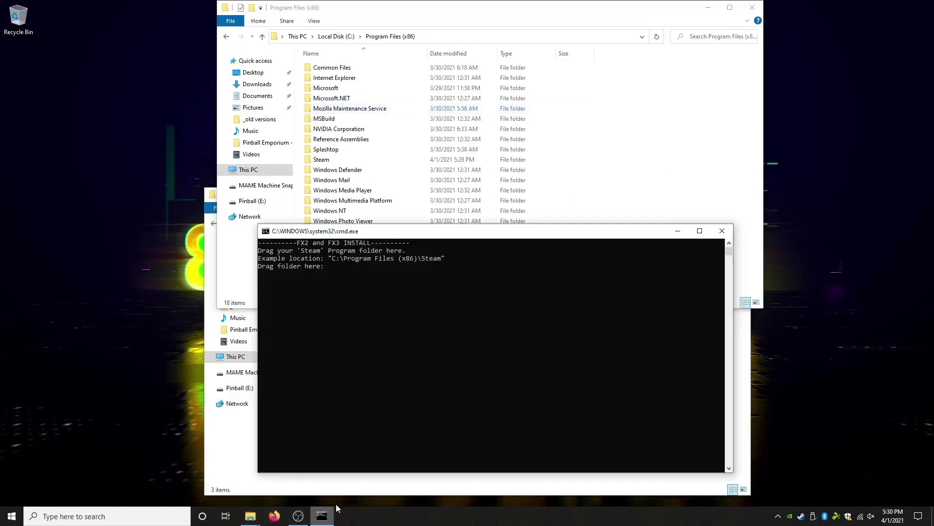
pyautogui.moveTo(308, 161); pyautogui.dragTo(367, 308)
pyautogui.click(483, 284)
pyautogui.press('Return')
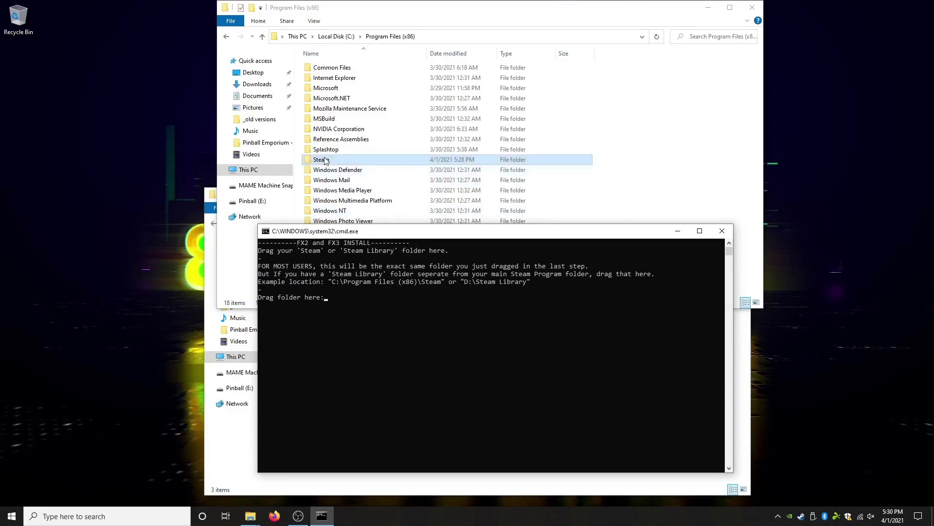
# Step: Browse the other File Explorer window to Storage (D:) and supply its Steam Library folder to the installer console
pyautogui.moveTo(325, 161); pyautogui.dragTo(344, 263)
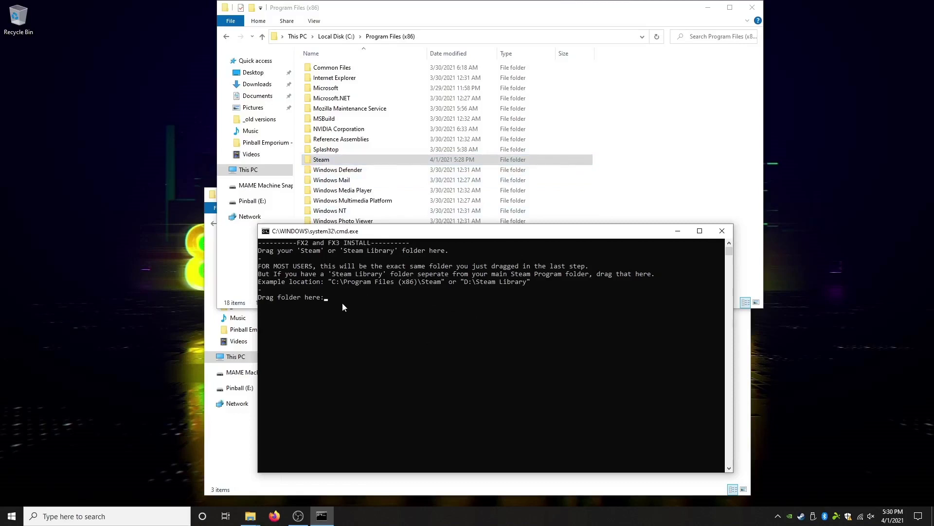
pyautogui.moveTo(400, 227); pyautogui.dragTo(234, 179)
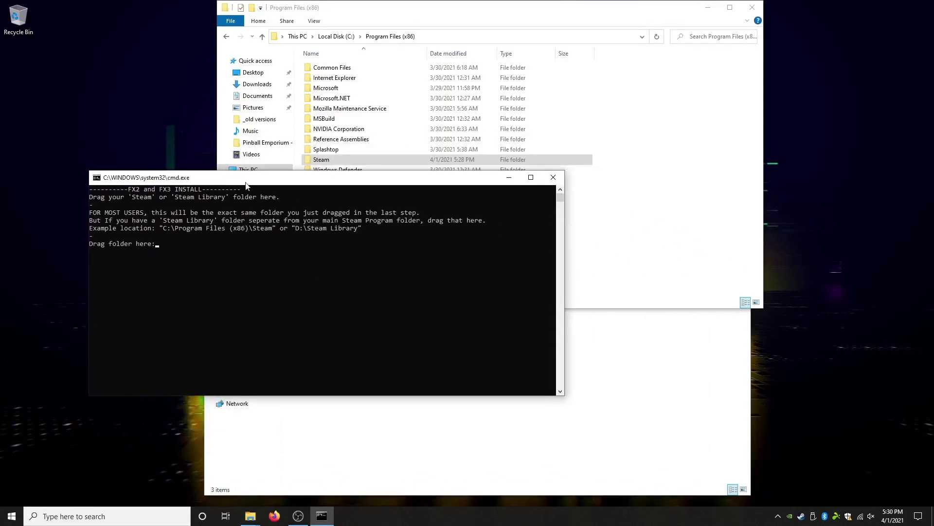
pyautogui.click(628, 411)
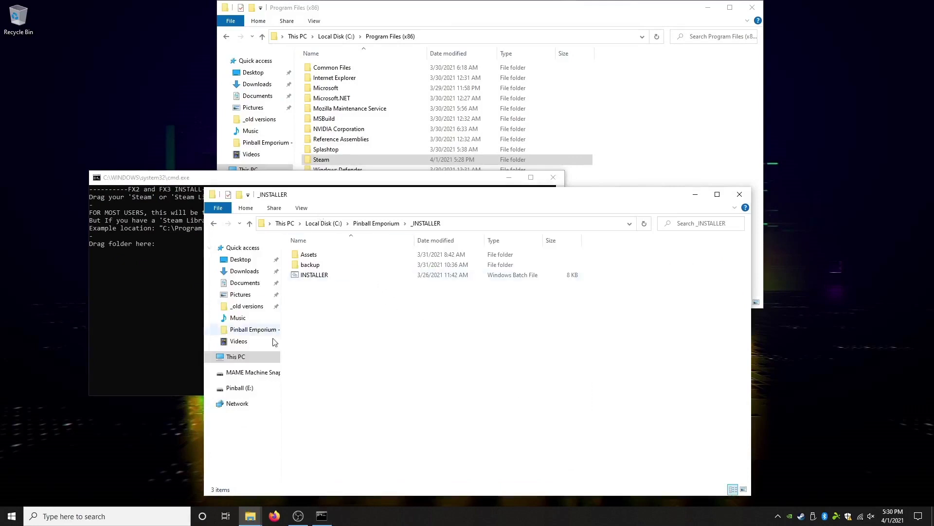
pyautogui.click(242, 359)
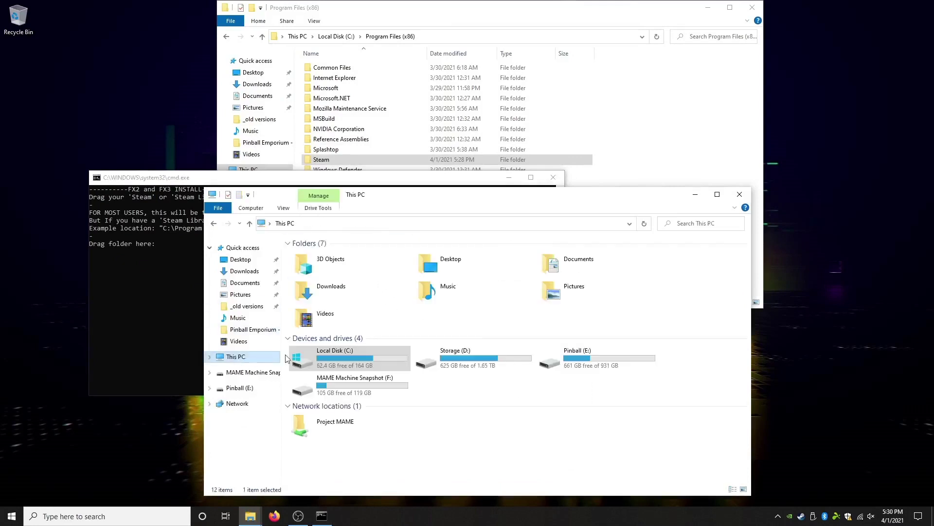
pyautogui.doubleClick(462, 358)
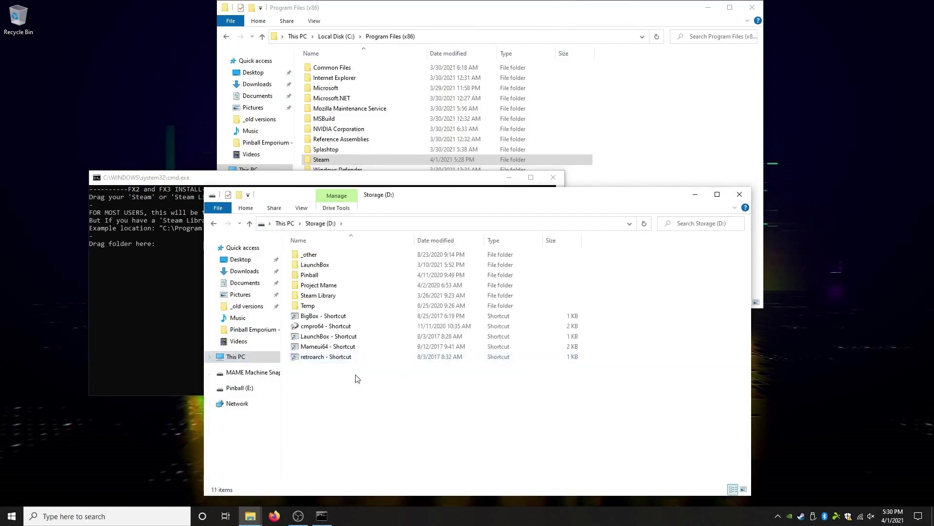
pyautogui.moveTo(321, 296); pyautogui.dragTo(141, 288)
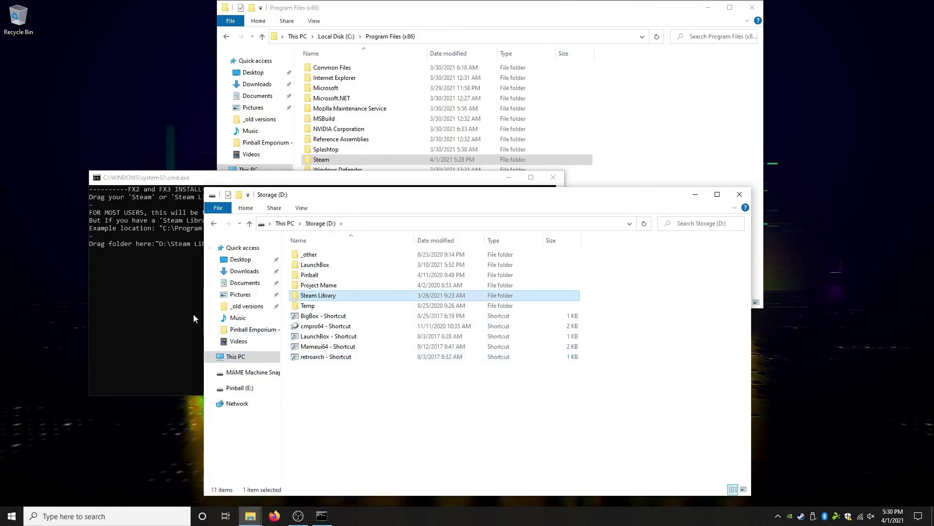
# Step: Examine the Steam Library folder on D and the Steam folder on C, including steamapps\common with the Pinball FX3 folder
pyautogui.doubleClick(327, 297)
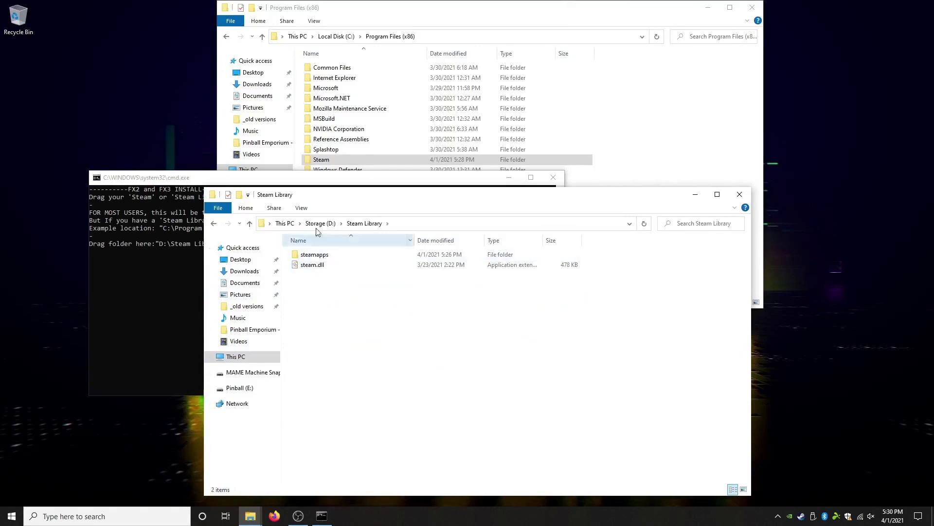
pyautogui.doubleClick(336, 159)
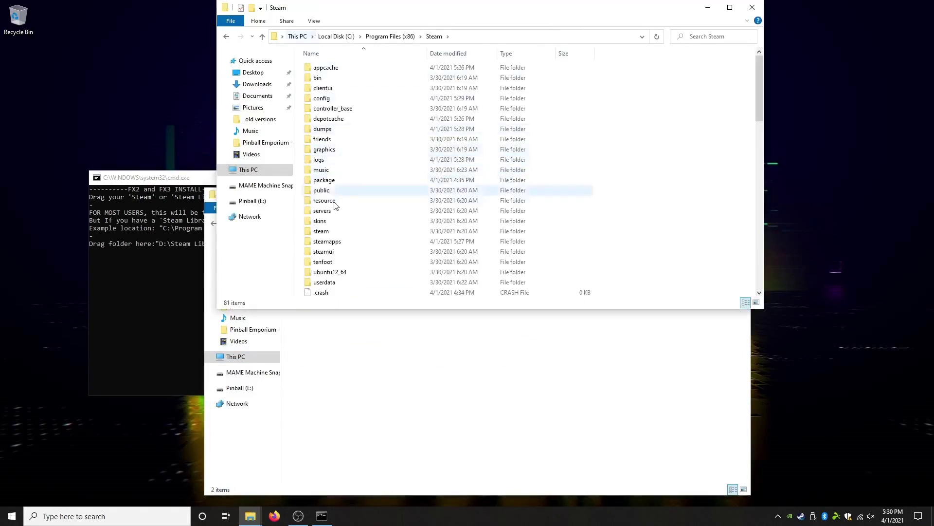
pyautogui.click(324, 242)
pyautogui.click(390, 337)
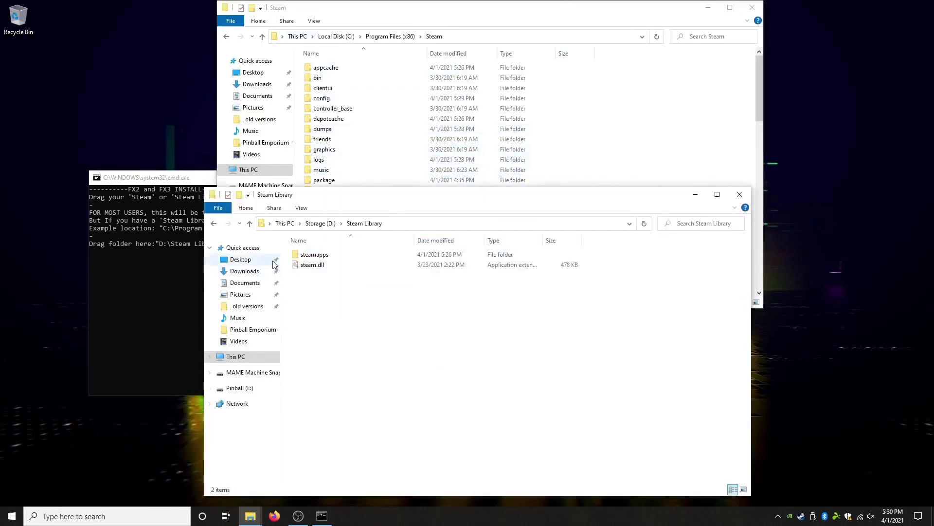
pyautogui.doubleClick(317, 255)
pyautogui.doubleClick(320, 258)
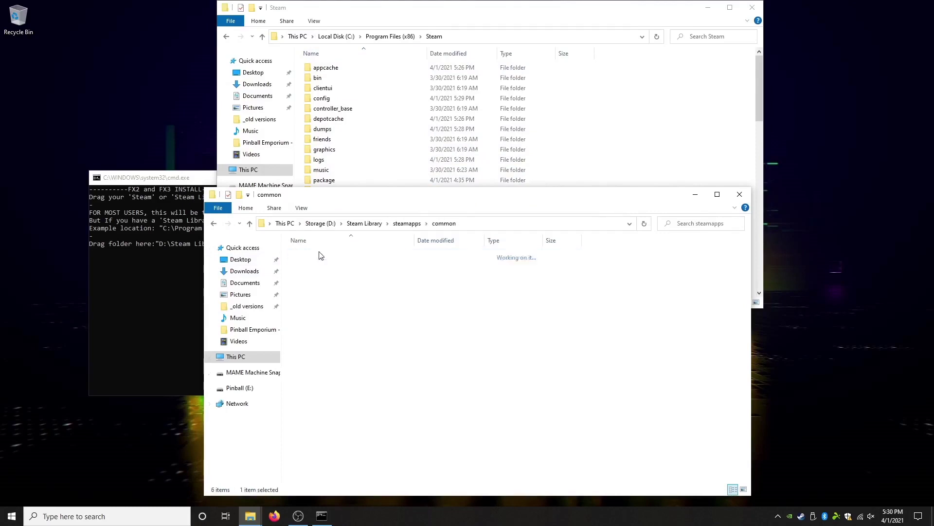
pyautogui.click(314, 267)
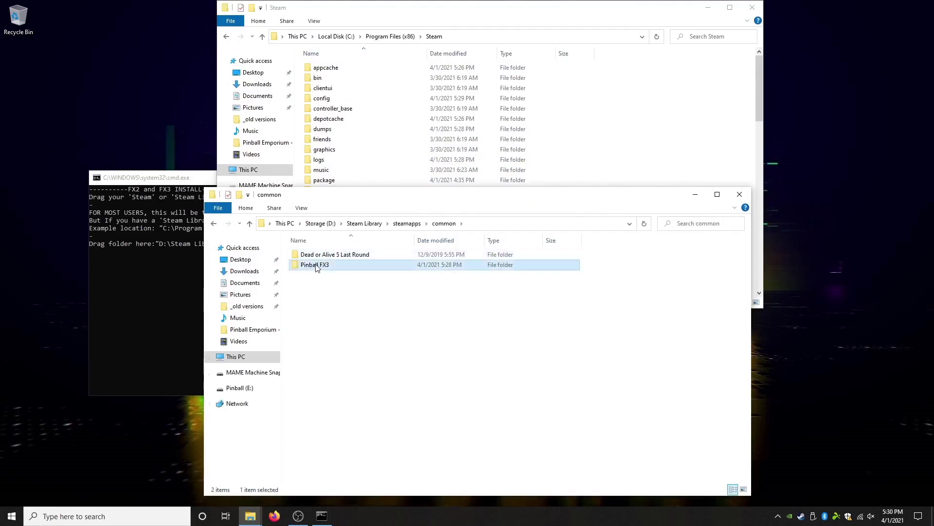
pyautogui.click(321, 223)
# Step: Confirm "D:\Steam Library" as the Steam Library folder in the installer console and continue to the monitor question
pyautogui.click(116, 249)
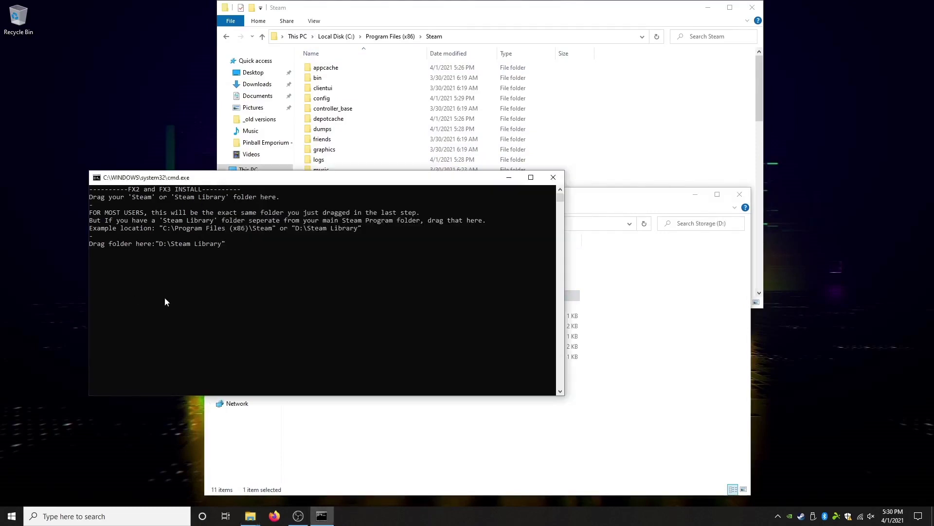
pyautogui.click(204, 297)
pyautogui.press('Return')
pyautogui.press('Return')
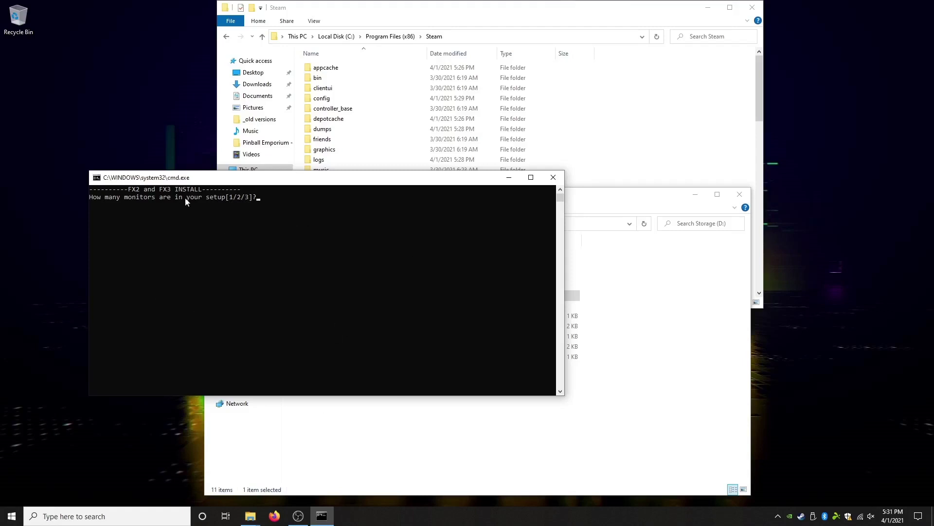
# Step: Set the number of monitors to 1 and complete the FX2 and FX3 install
pyautogui.write('1')
pyautogui.press('Return')
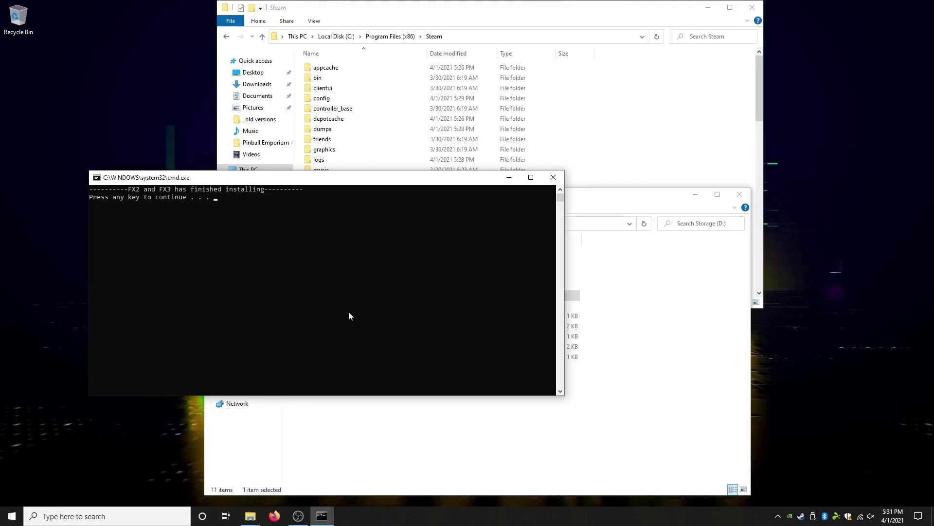
pyautogui.press('Return')
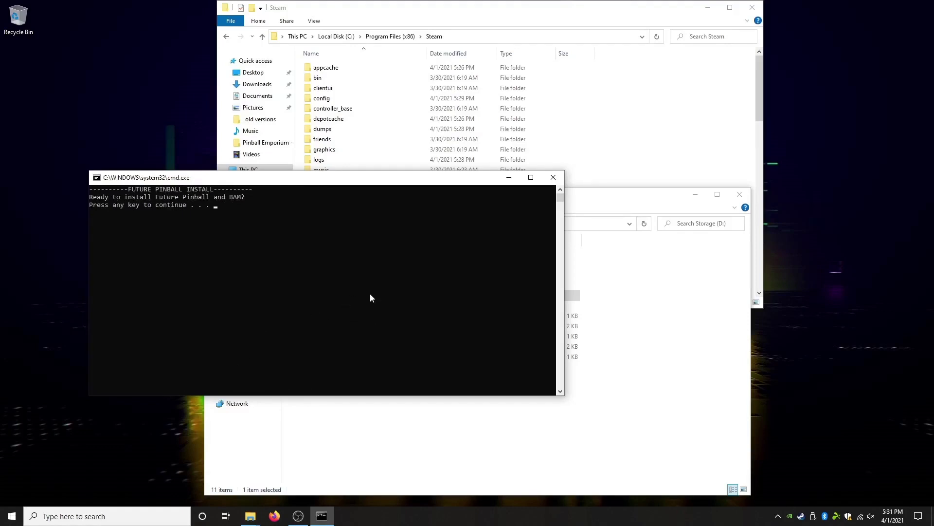
# Step: Start the Future Pinball and BAM install from the console and allow its setup program to make changes
pyautogui.press('Return')
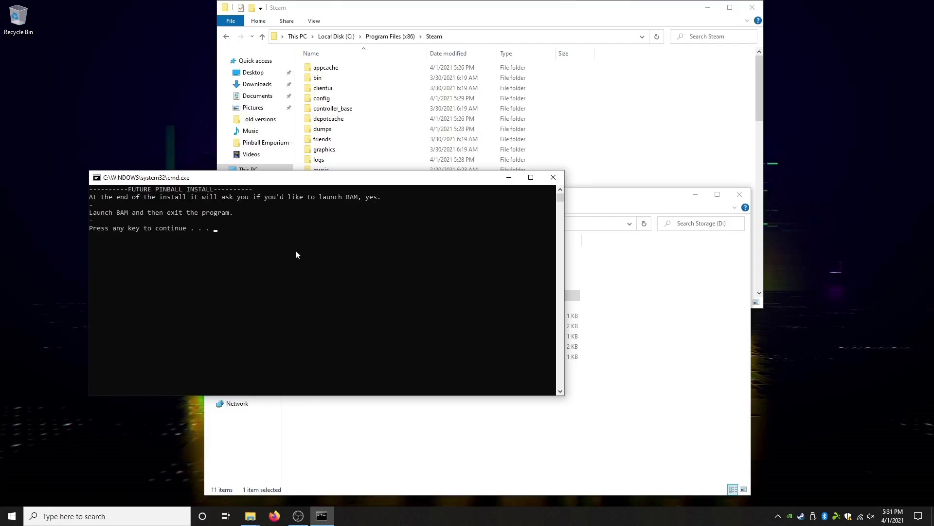
pyautogui.press('Return')
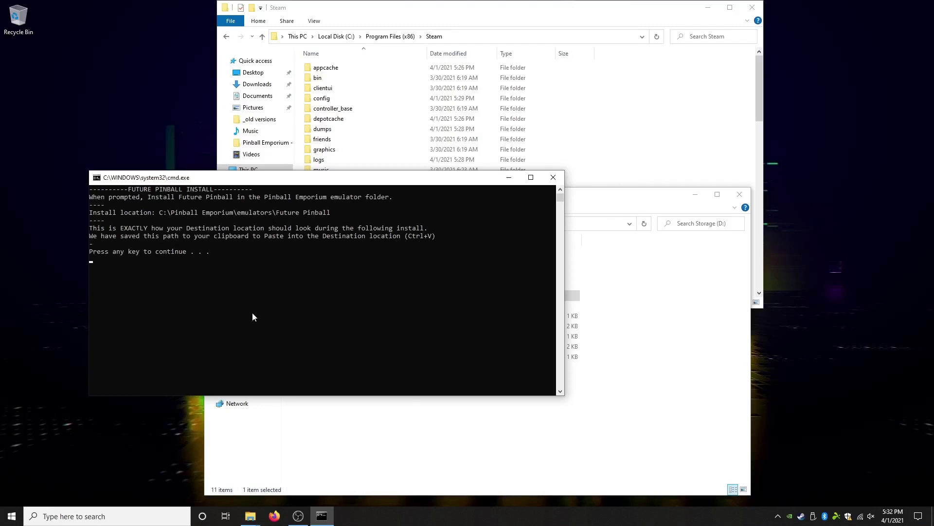
pyautogui.press('Return')
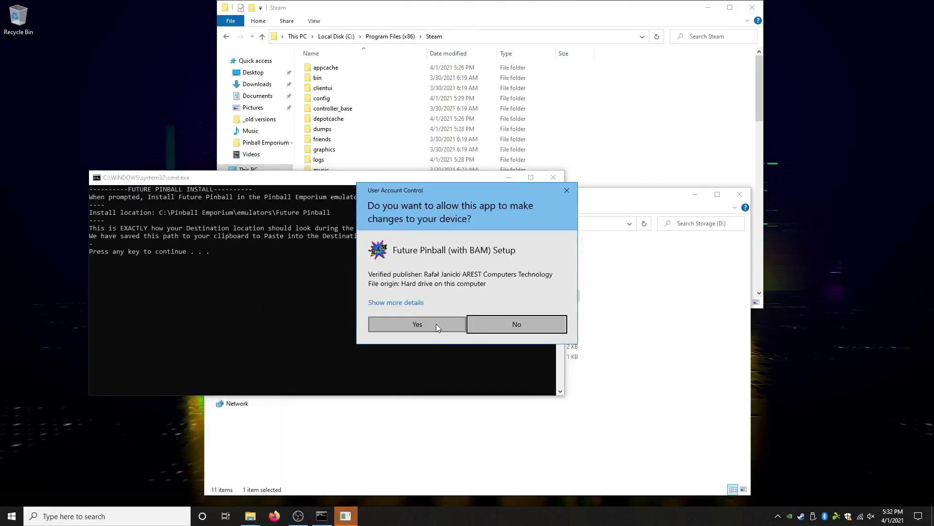
pyautogui.click(431, 324)
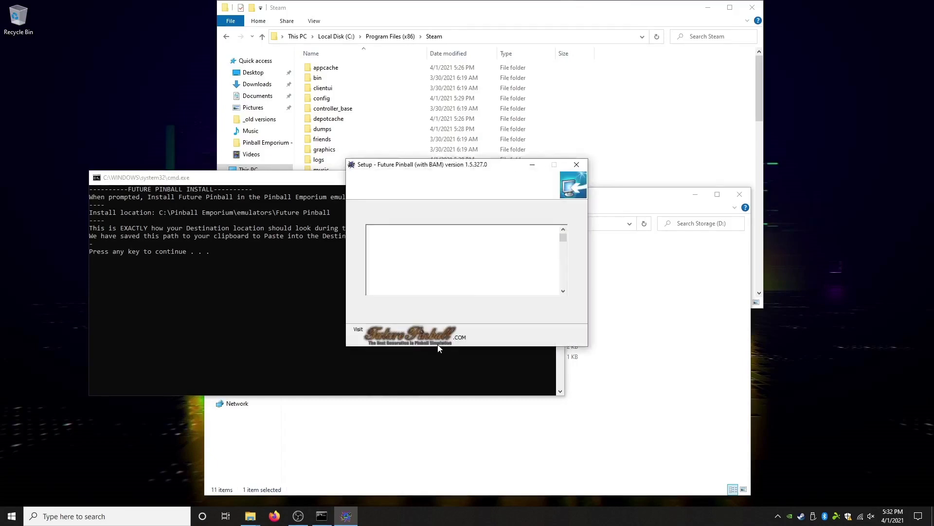
# Step: Accept the Future Pinball license agreement and continue to the destination location
pyautogui.click(404, 307)
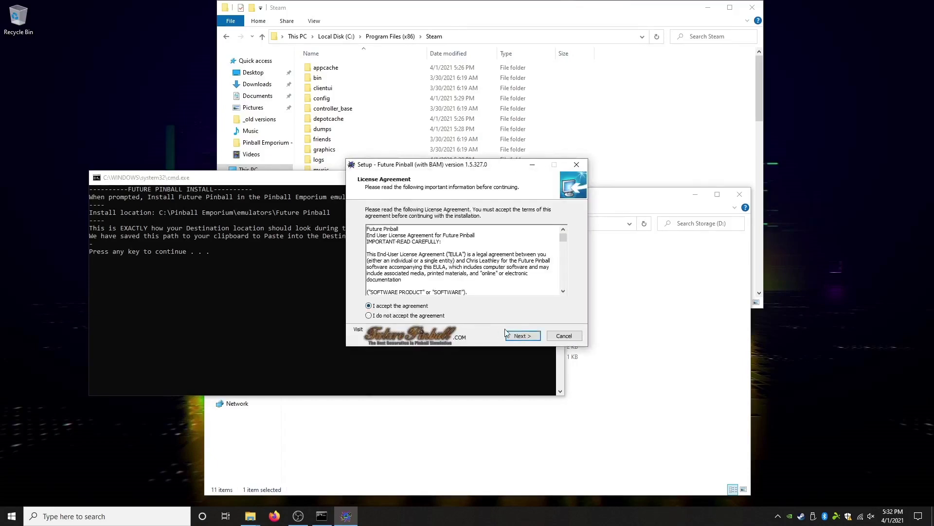
pyautogui.click(521, 335)
pyautogui.click(405, 306)
pyautogui.click(523, 336)
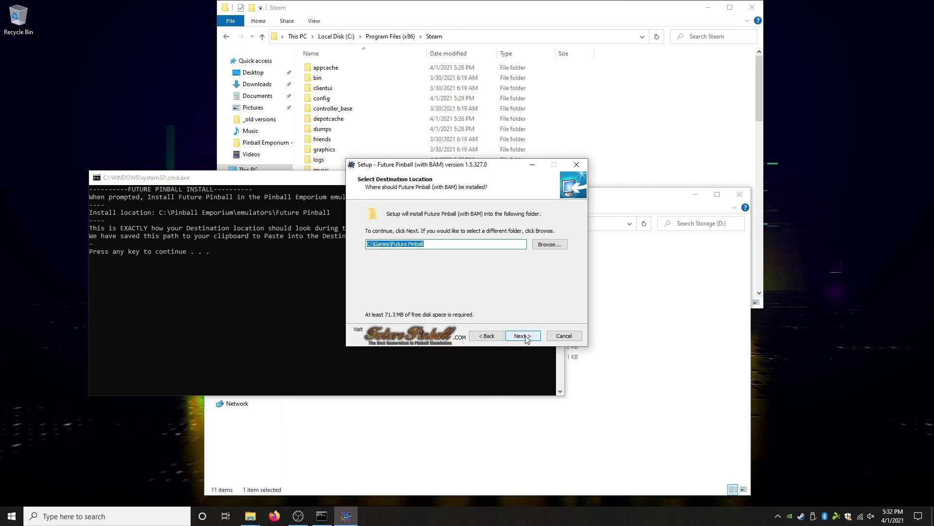
# Step: Set the destination to C:\Pinball Emporium\emulators\Future Pinball and agree to install into the existing folder
pyautogui.press('BackSpace')
pyautogui.write('C:\\Pinball Emporium\\emulators\\Future Pinball')
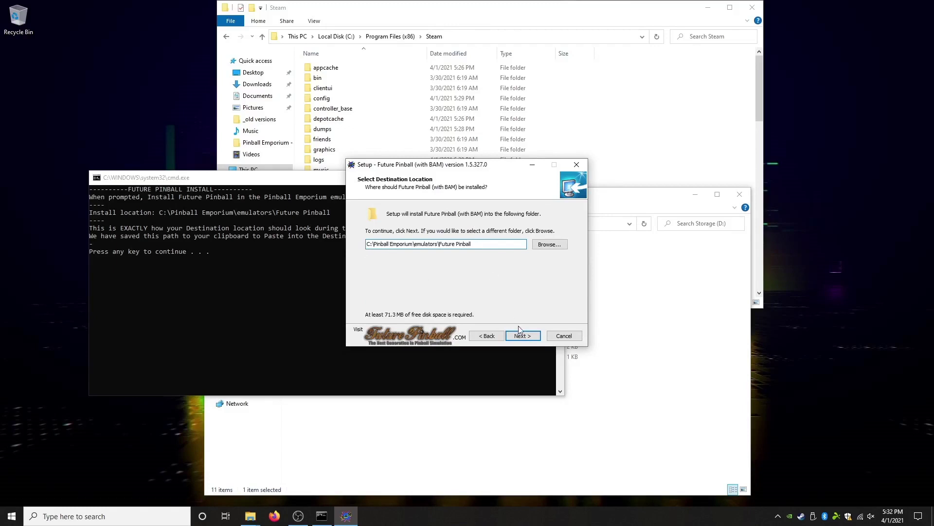
pyautogui.click(526, 337)
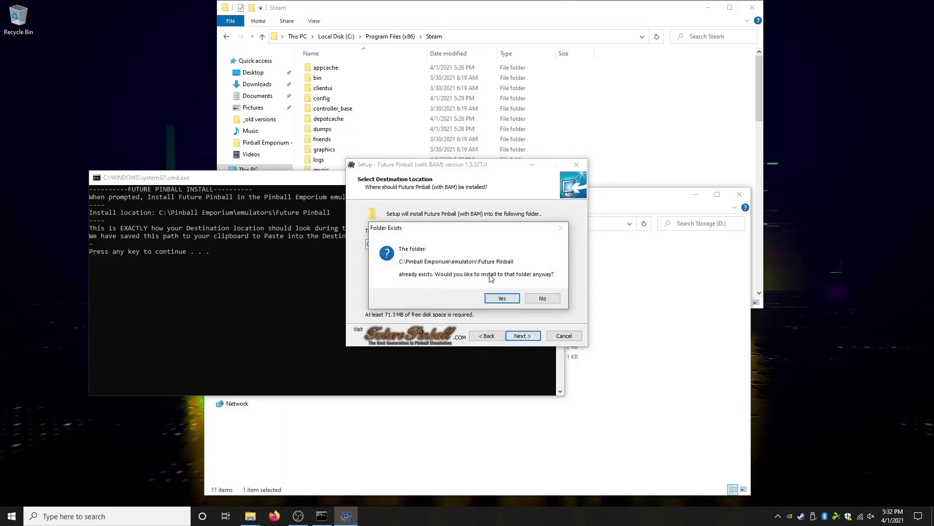
pyautogui.click(503, 298)
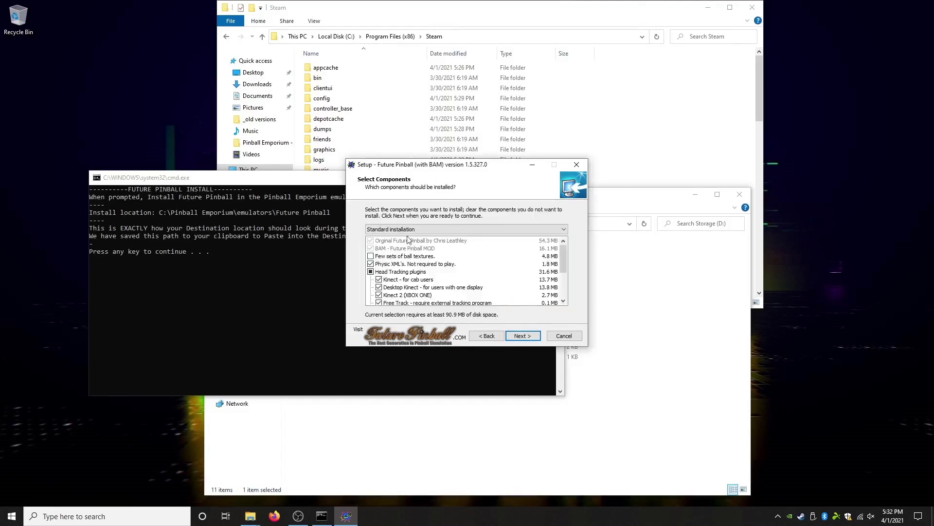
# Step: Install Future Pinball with the standard components, without a Start Menu folder or a desktop shortcut
pyautogui.click(520, 336)
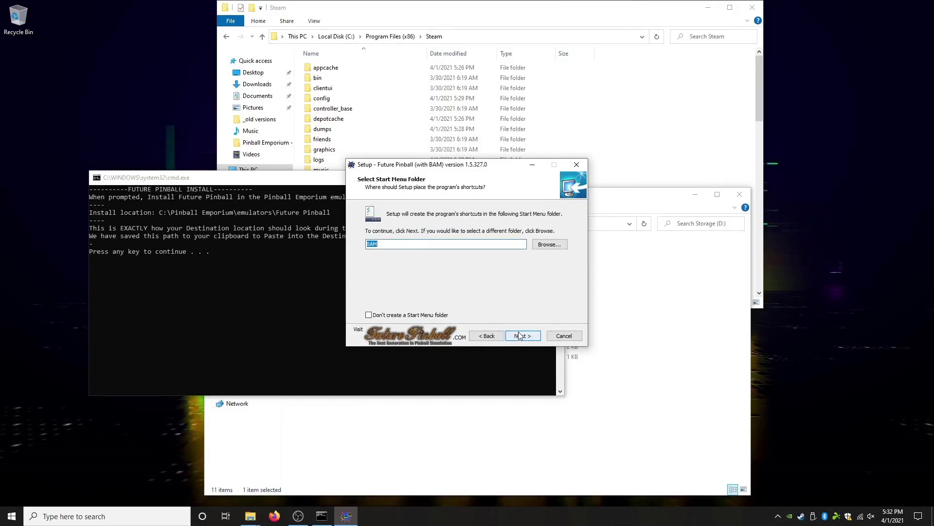
pyautogui.click(368, 315)
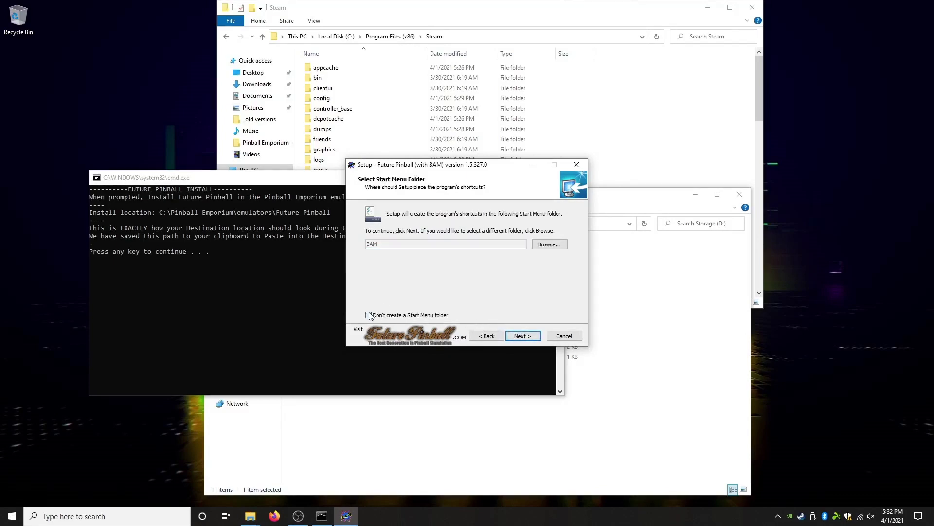
pyautogui.click(520, 336)
pyautogui.click(371, 240)
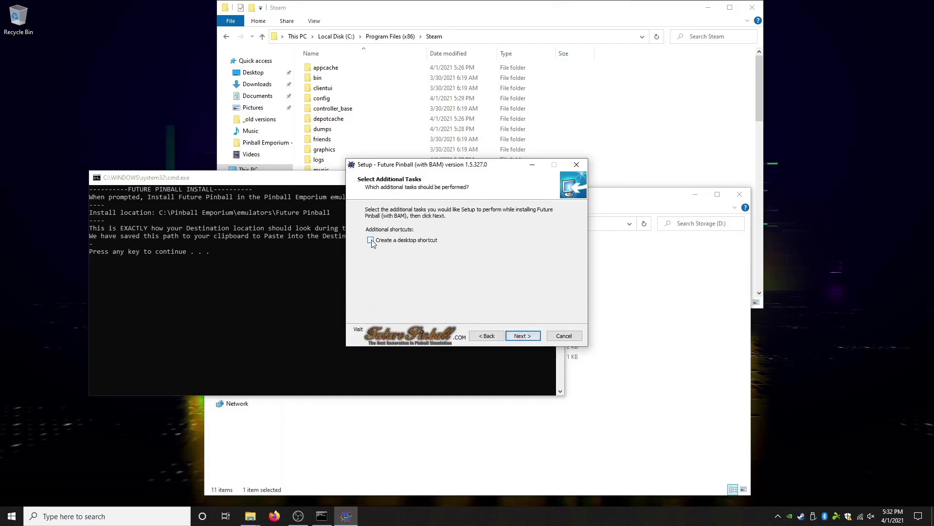
pyautogui.click(531, 335)
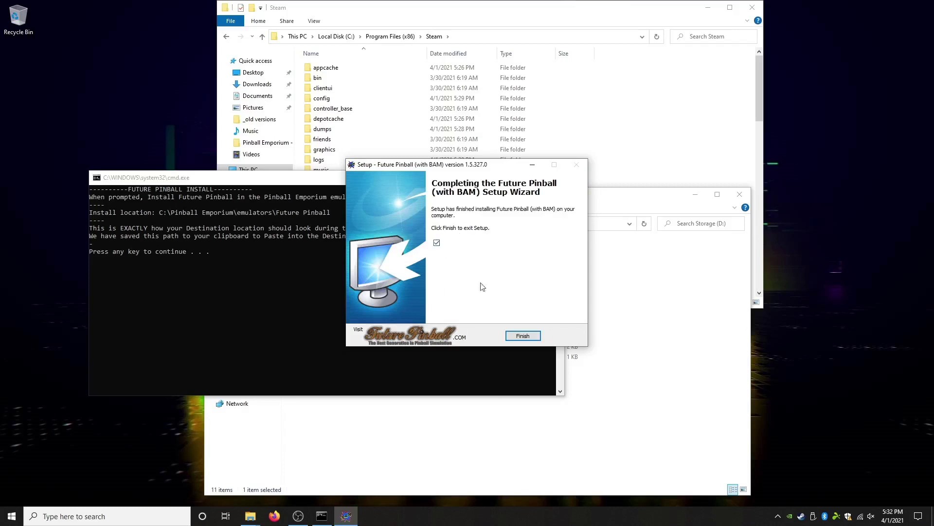
# Step: Finish the setup wizard with its launch option enabled, and close the Future Pinball editor once it opens
pyautogui.click(523, 336)
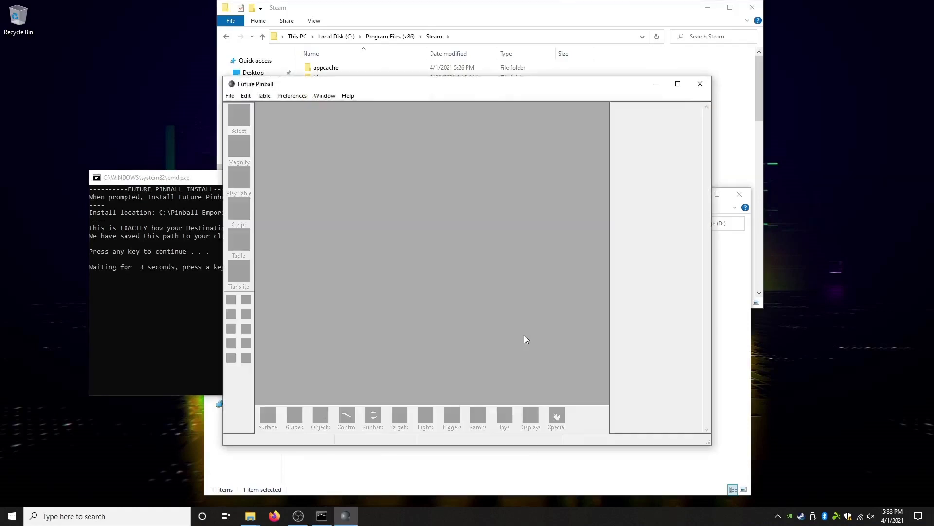
pyautogui.click(701, 85)
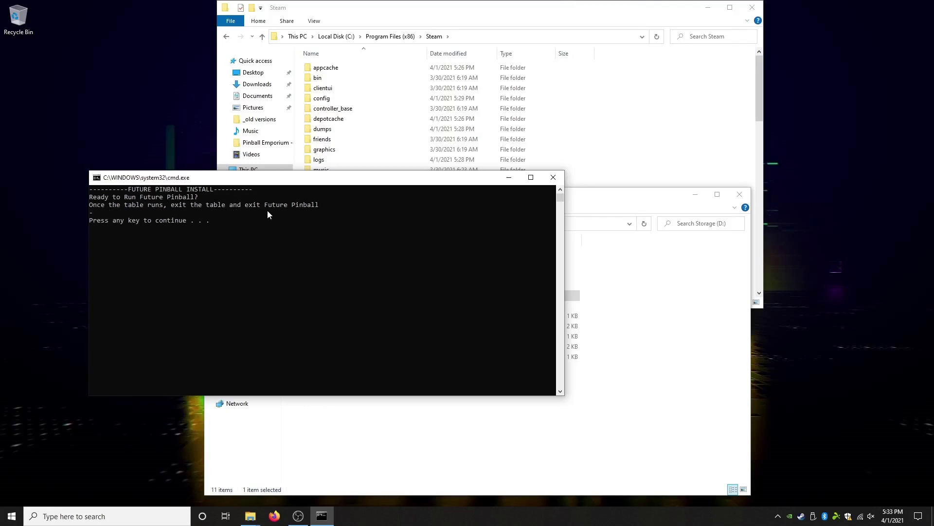
# Step: Run the Future Pinball table from the installer console, and exit the table and the program
pyautogui.press('Return')
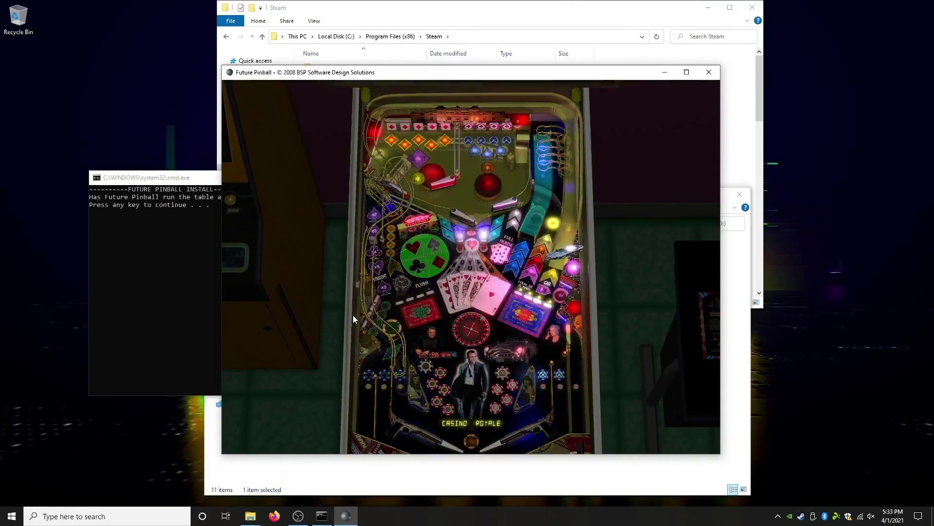
pyautogui.press('Escape')
pyautogui.click(354, 269)
pyautogui.press('Escape')
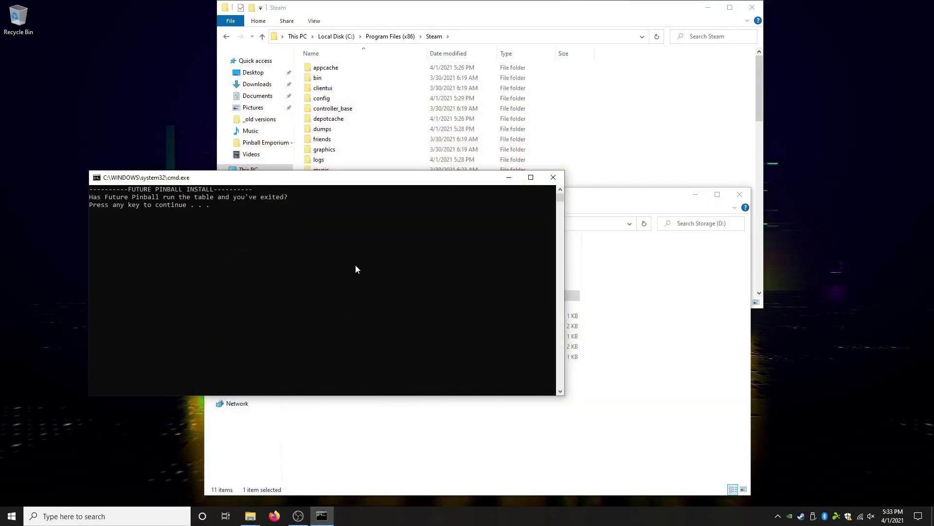
# Step: Continue past the question about having run the table and allow Registry Editor to apply the Future Pinball settings
pyautogui.press('Return')
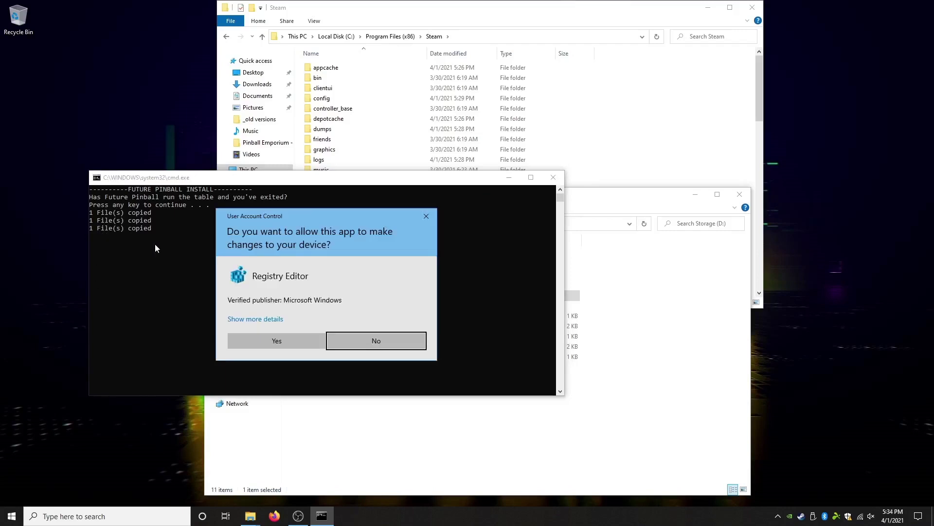
pyautogui.press('Left')
pyautogui.press('Return')
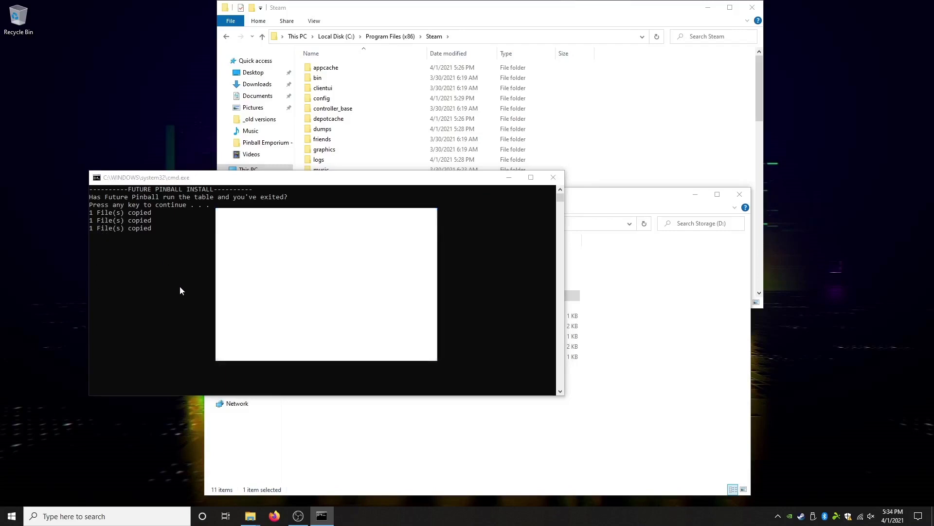
pyautogui.press('Return')
pyautogui.press('Return')
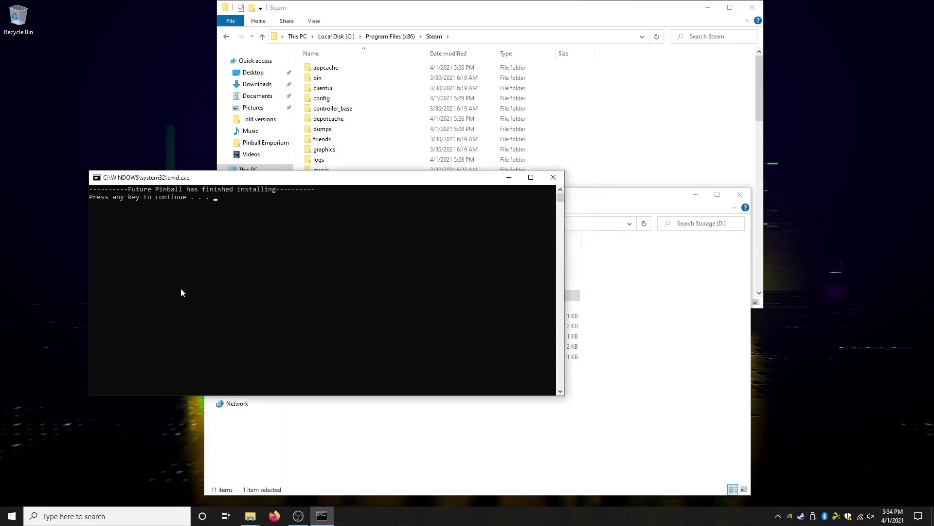
# Step: Advance the installer console from the finished Future Pinball installation through the Visual Pinball X start prompt and the Bing Toolbar notice
pyautogui.press('Return')
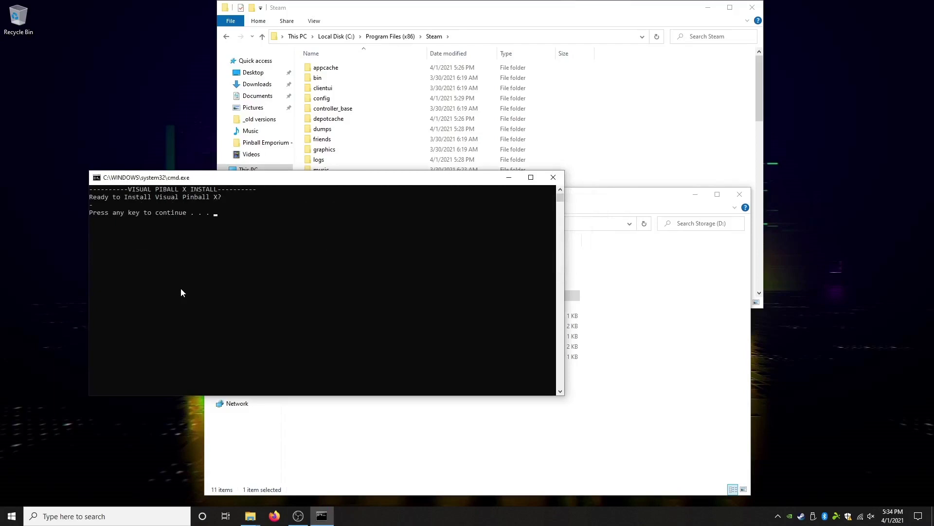
pyautogui.press('Return')
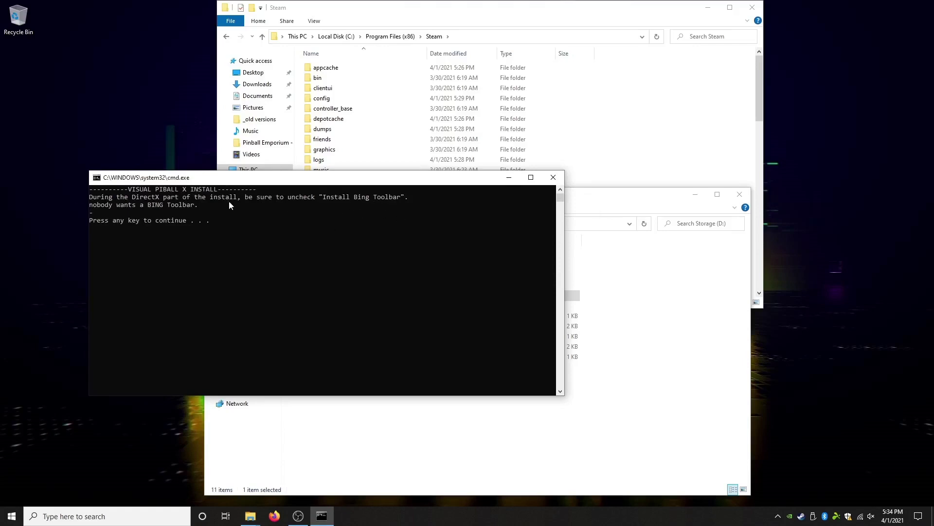
pyautogui.press('Return')
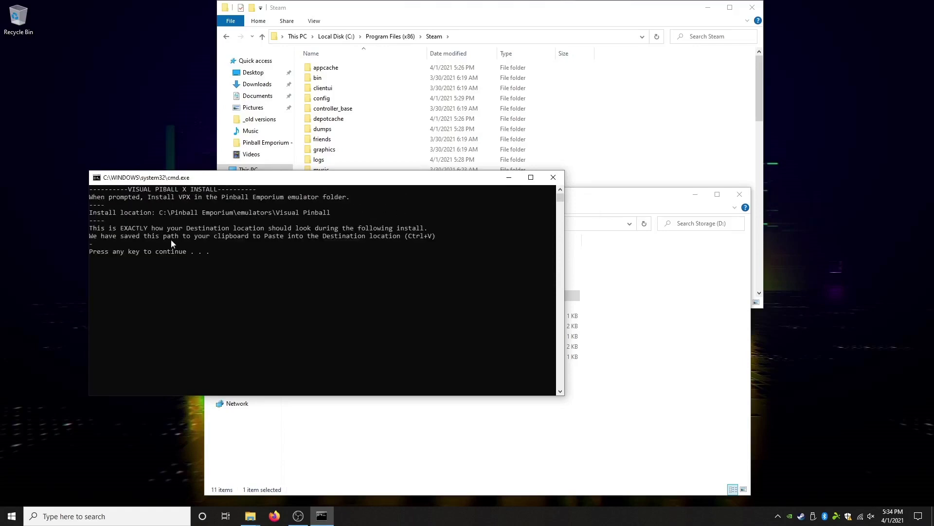
# Step: Launch the Visual Pinball setup from the console, allow it to make changes, and proceed to its install location page
pyautogui.moveTo(159, 213); pyautogui.dragTo(335, 215)
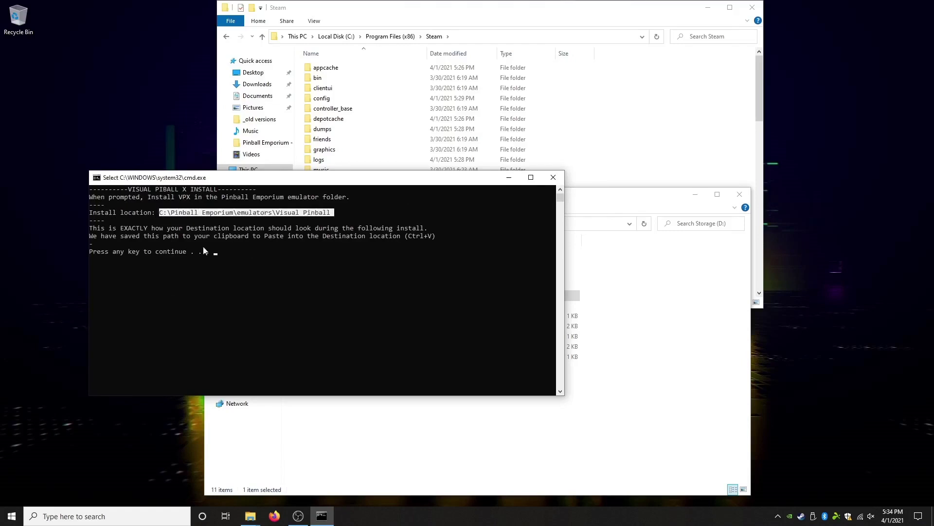
pyautogui.click(246, 250)
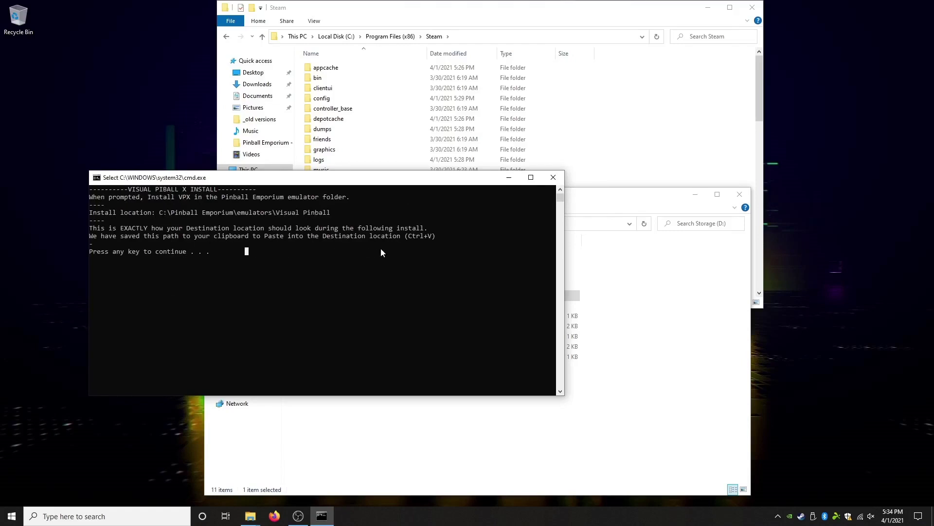
pyautogui.press('Escape')
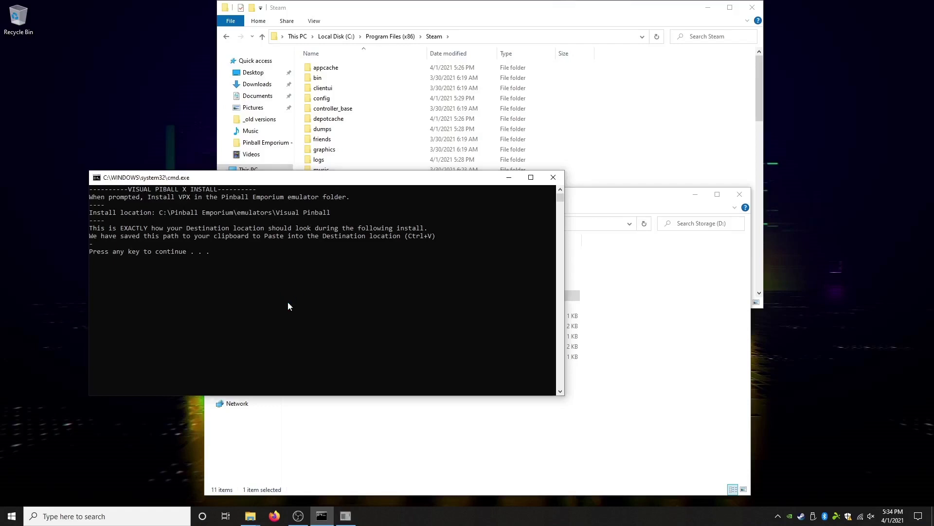
pyautogui.click(284, 340)
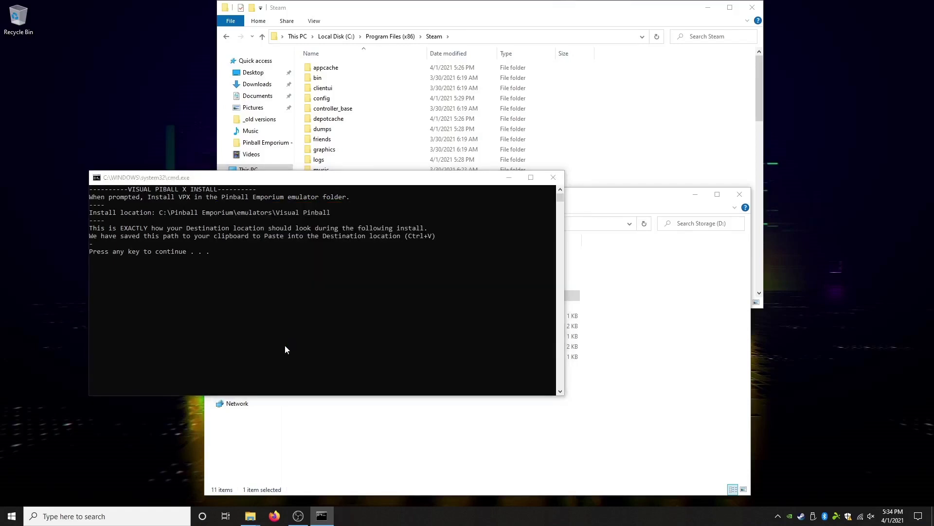
pyautogui.click(520, 336)
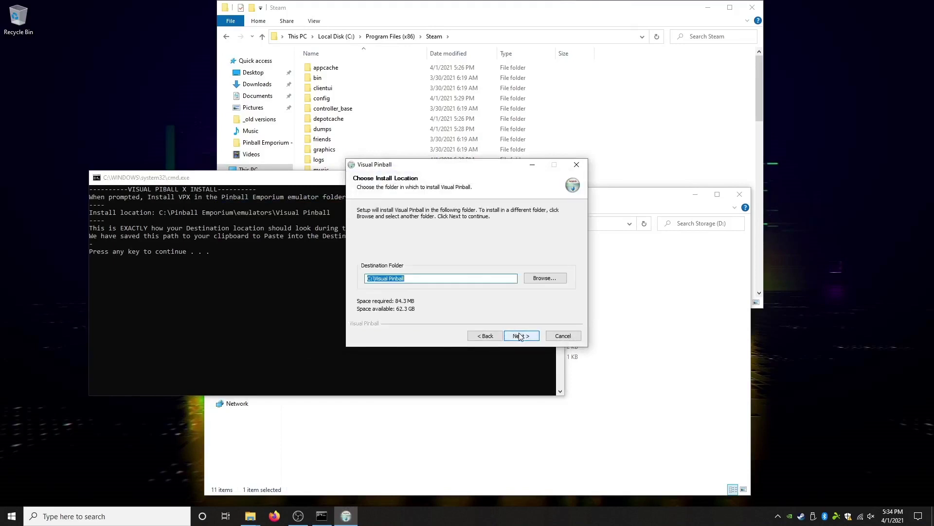
# Step: Clear the default destination folder and try to paste the saved install path in its place
pyautogui.press('BackSpace')
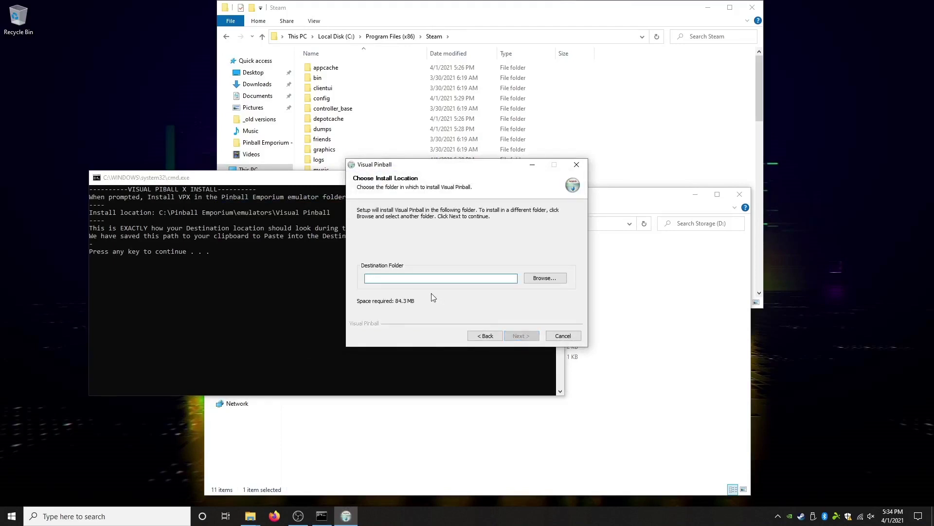
pyautogui.rightClick(387, 279)
pyautogui.click(413, 318)
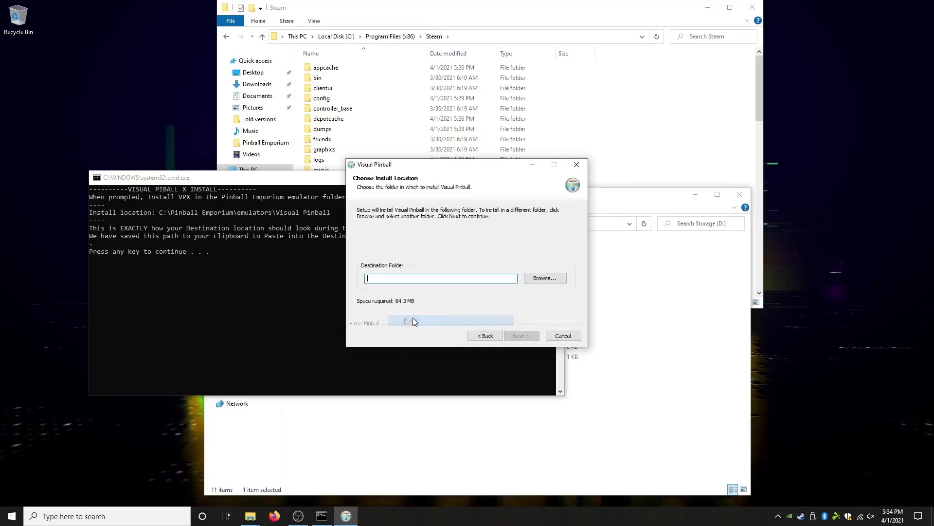
pyautogui.rightClick(378, 278)
pyautogui.click(373, 278)
# Step: Browse to the emulators folder in Pinball Emporium on drive C, making the destination C:\Pinball Emporium\emulators\Visual Pinball
pyautogui.moveTo(458, 169); pyautogui.dragTo(594, 192)
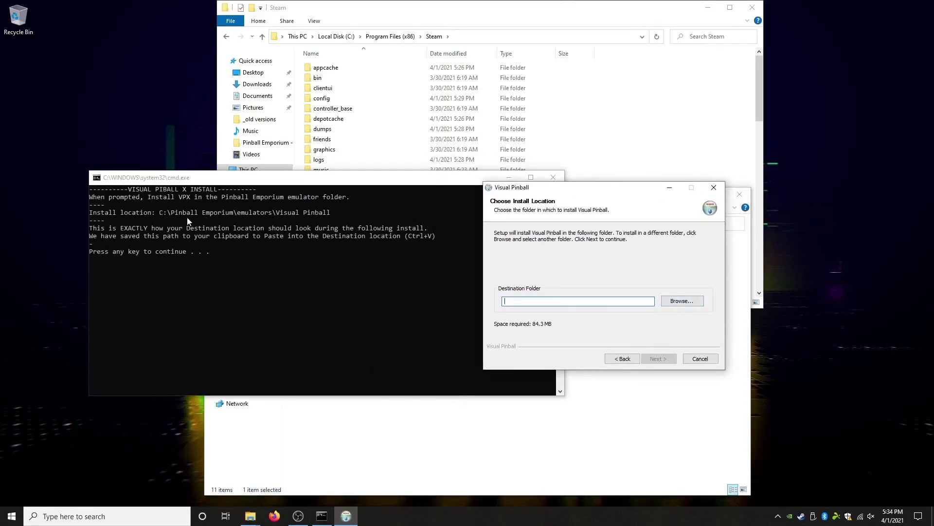
pyautogui.click(680, 301)
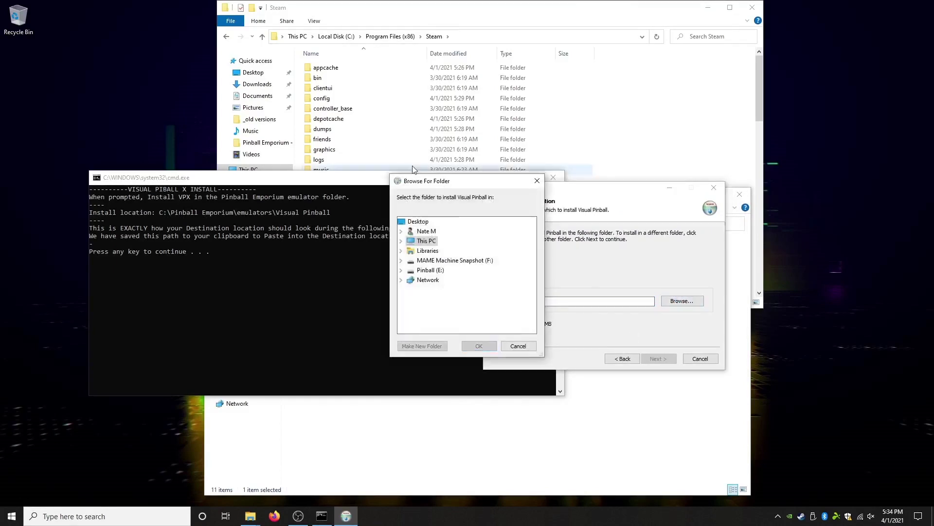
pyautogui.moveTo(422, 185); pyautogui.dragTo(530, 186)
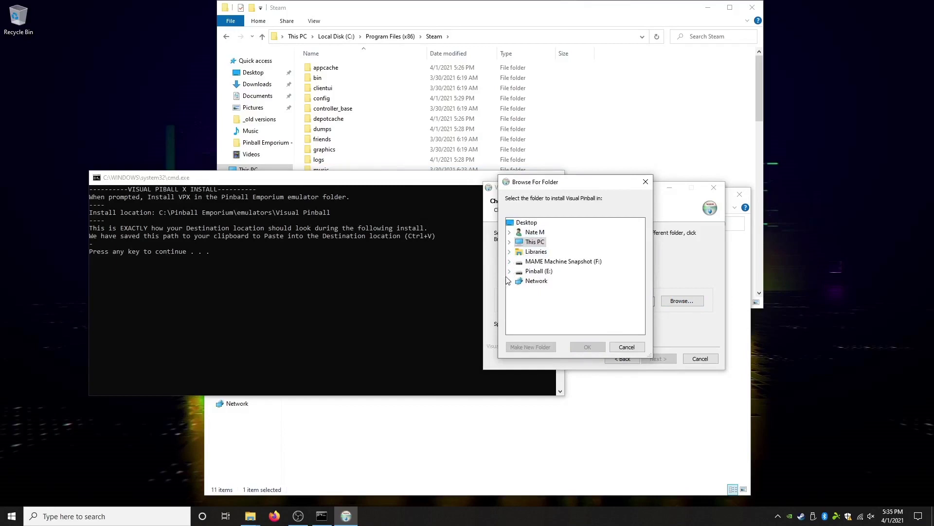
pyautogui.click(509, 242)
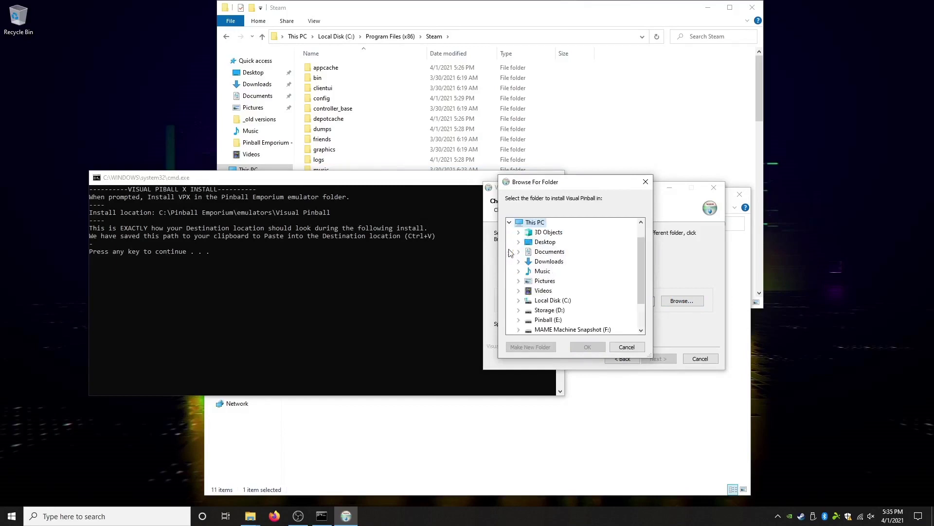
pyautogui.click(519, 301)
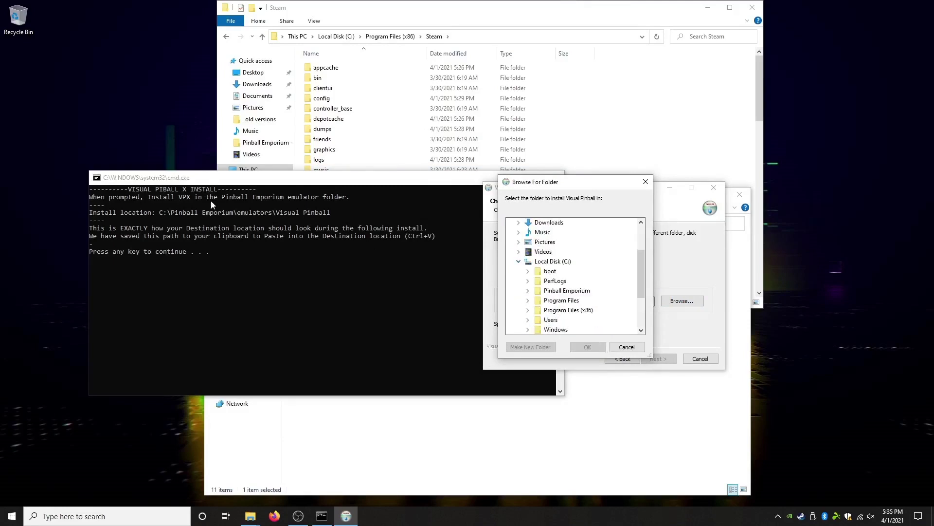
pyautogui.doubleClick(565, 290)
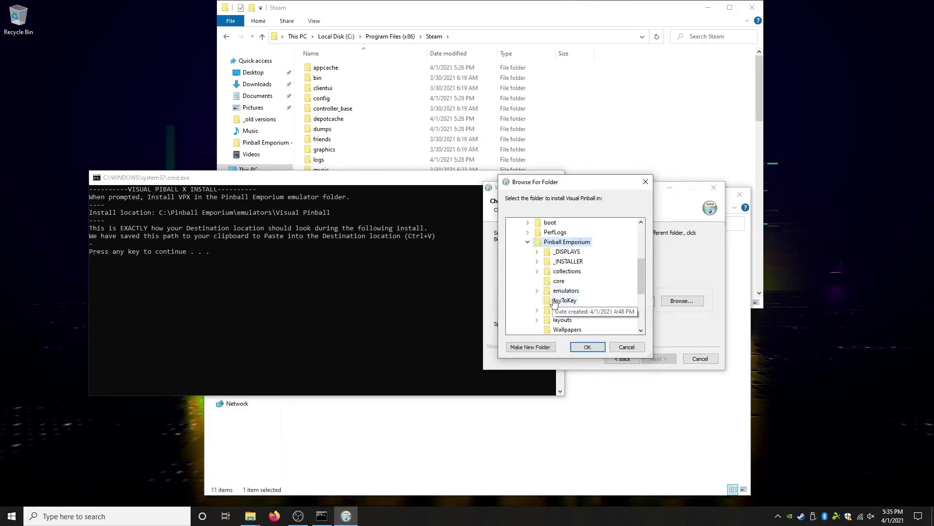
pyautogui.doubleClick(567, 290)
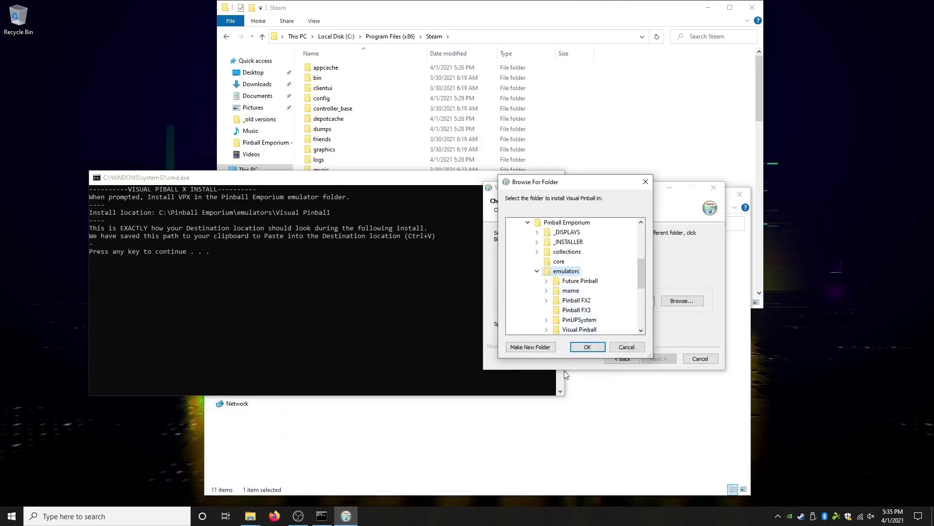
pyautogui.click(587, 347)
# Step: Check the destination path against the console's install location, and start the Visual Pinball installation with only DMDext support selected
pyautogui.moveTo(507, 302); pyautogui.dragTo(608, 302)
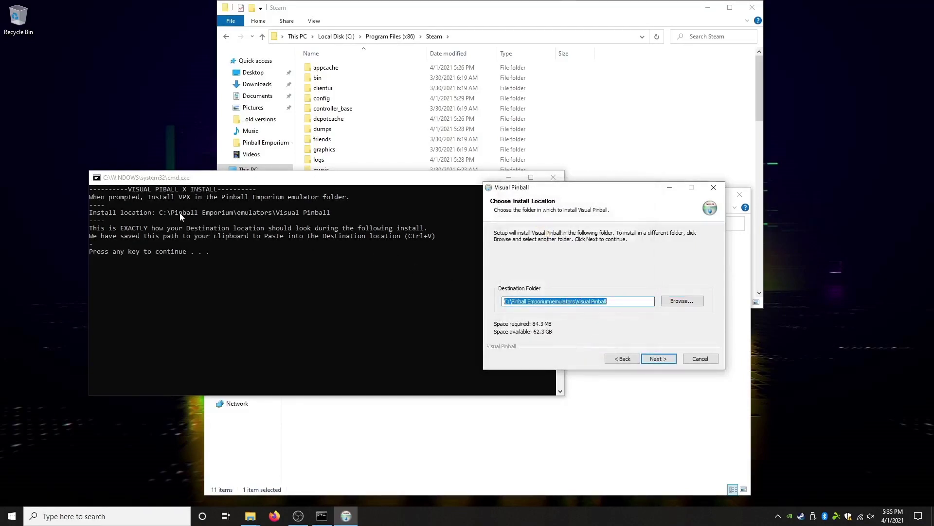
pyautogui.click(622, 302)
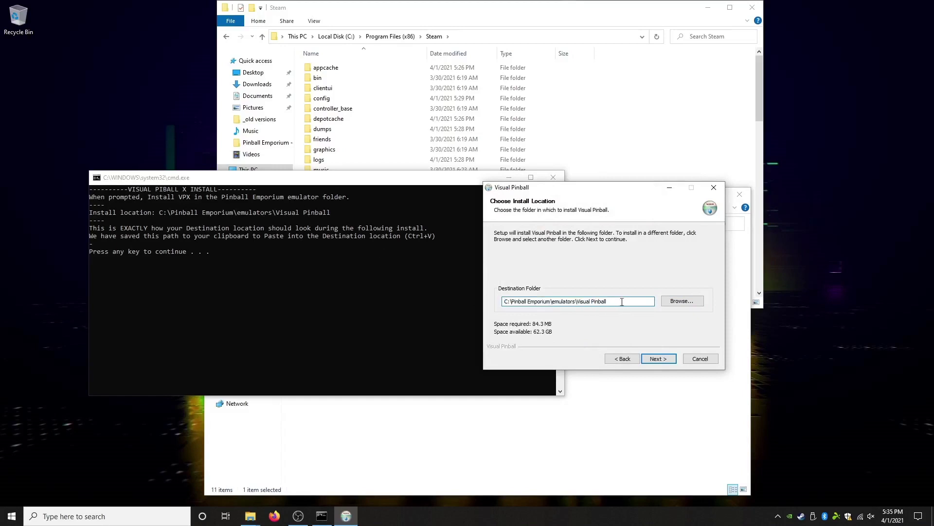
pyautogui.click(662, 361)
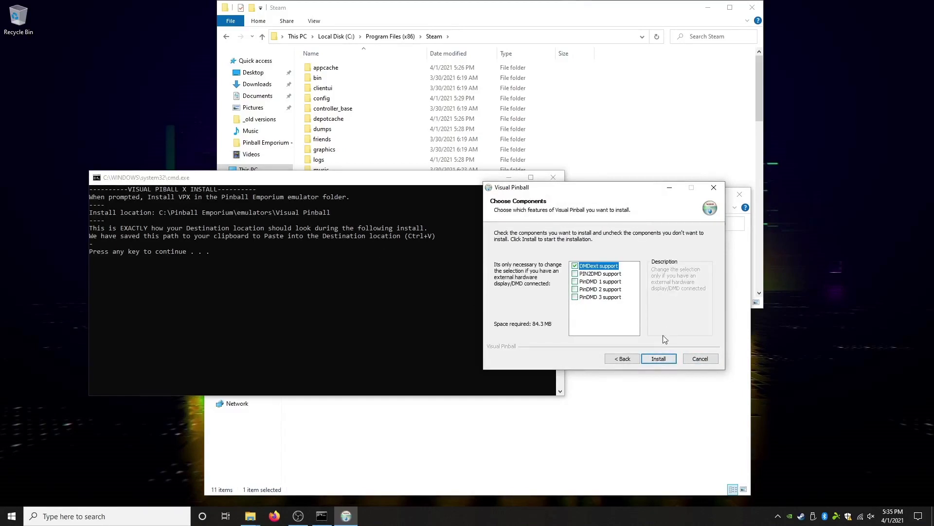
pyautogui.click(658, 359)
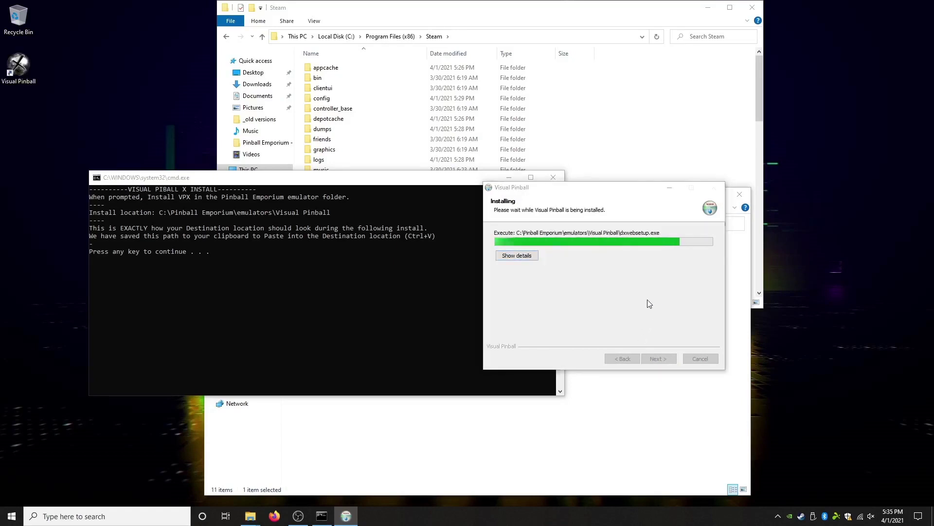
# Step: Accept the DirectX agreement and complete the DirectX setup without installing the Bing Bar
pyautogui.click(215, 242)
pyautogui.click(276, 277)
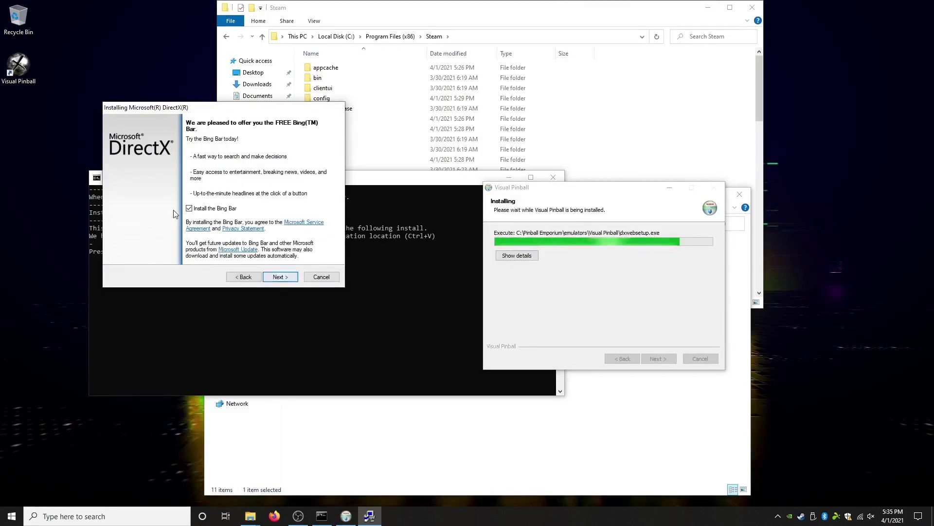
pyautogui.click(189, 208)
pyautogui.click(286, 277)
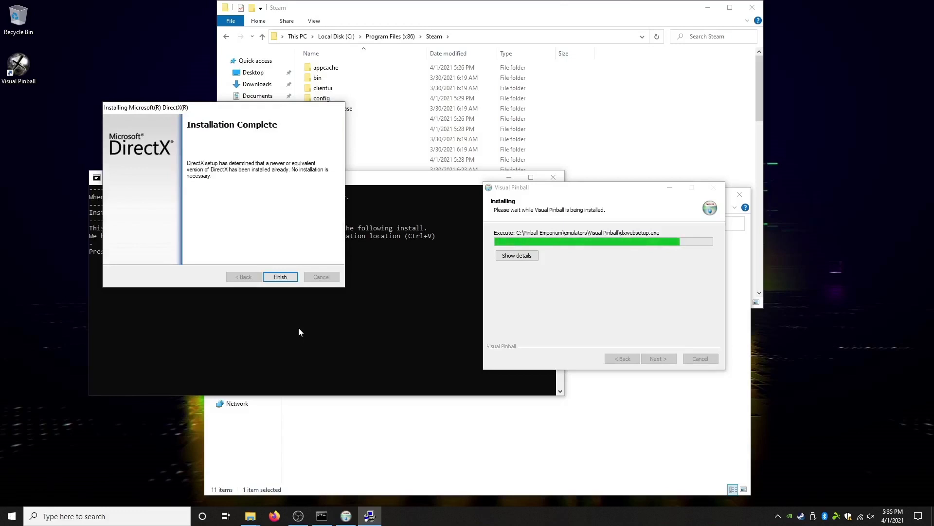
pyautogui.click(280, 277)
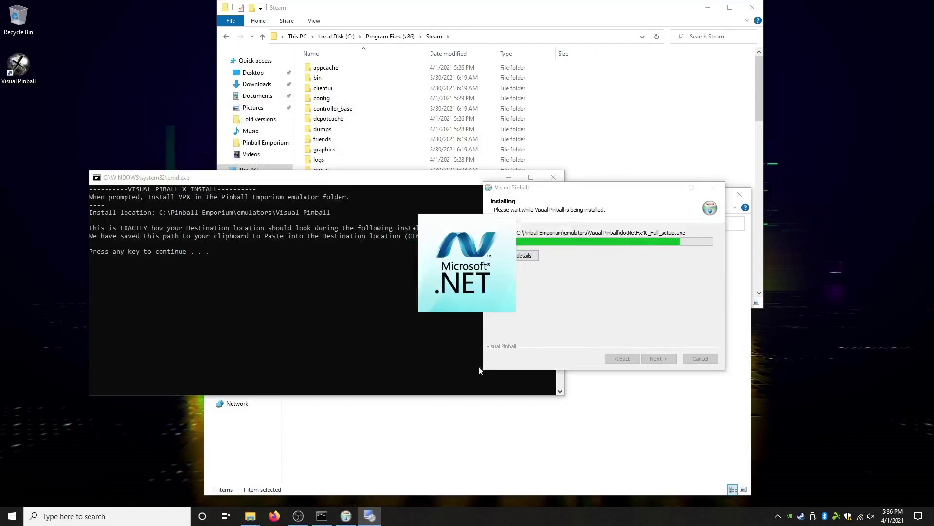
# Step: Close the .NET setup, and complete the Visual Pinball setup with B2S for a second backglass monitor
pyautogui.click(566, 351)
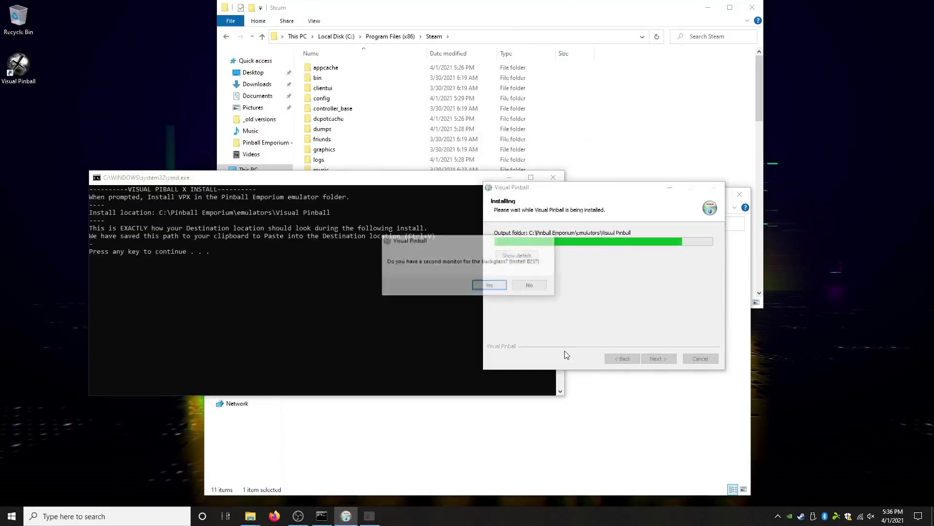
pyautogui.click(488, 286)
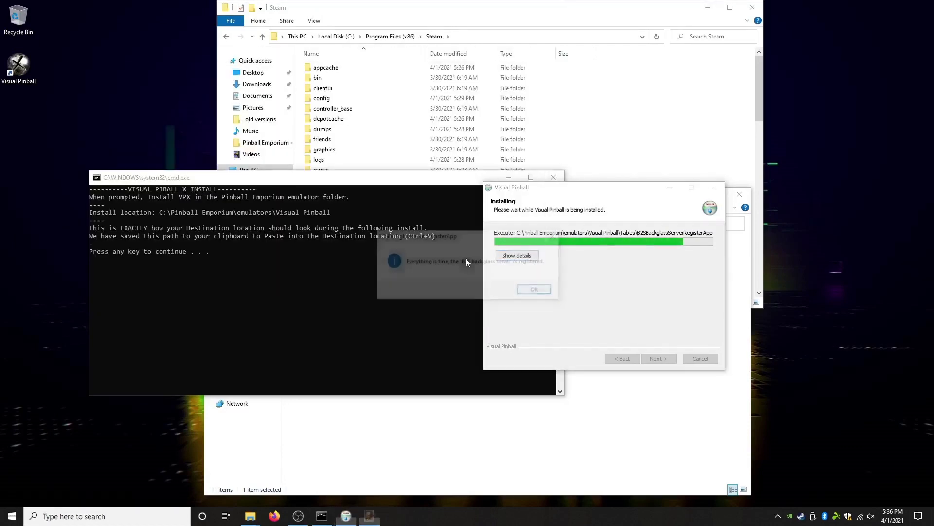
pyautogui.click(537, 291)
pyautogui.click(526, 160)
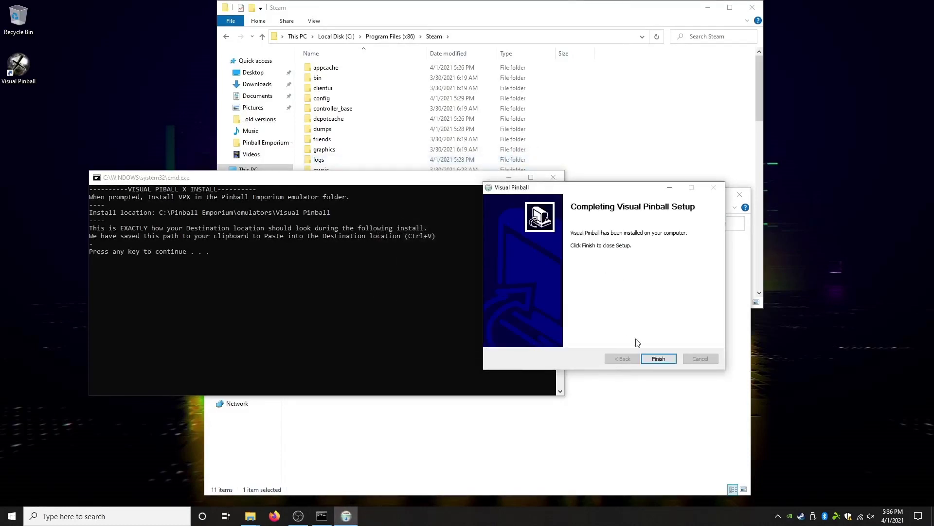
pyautogui.click(657, 359)
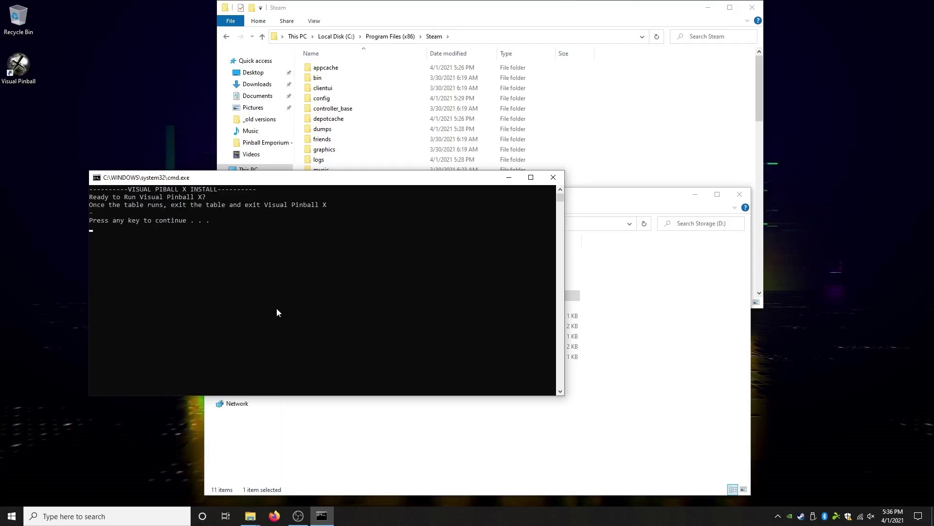
# Step: Run the Visual Pinball X table from the console, accepting the script notice and the ROM entitlement question, and exit it
pyautogui.press('Return')
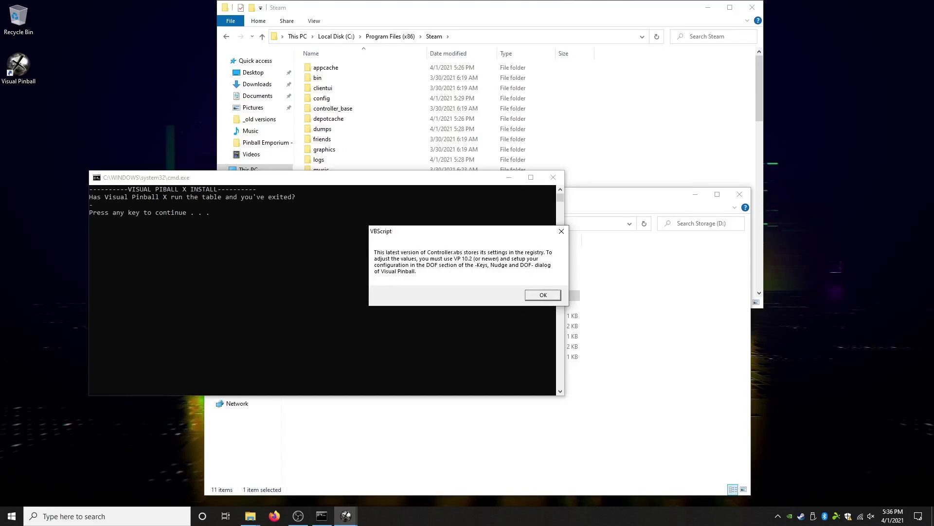
pyautogui.press('Return')
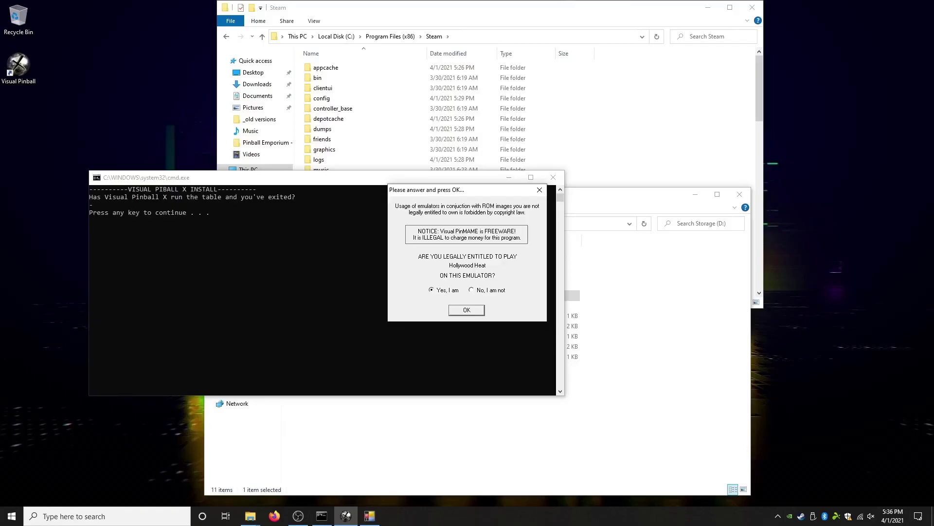
pyautogui.click(467, 310)
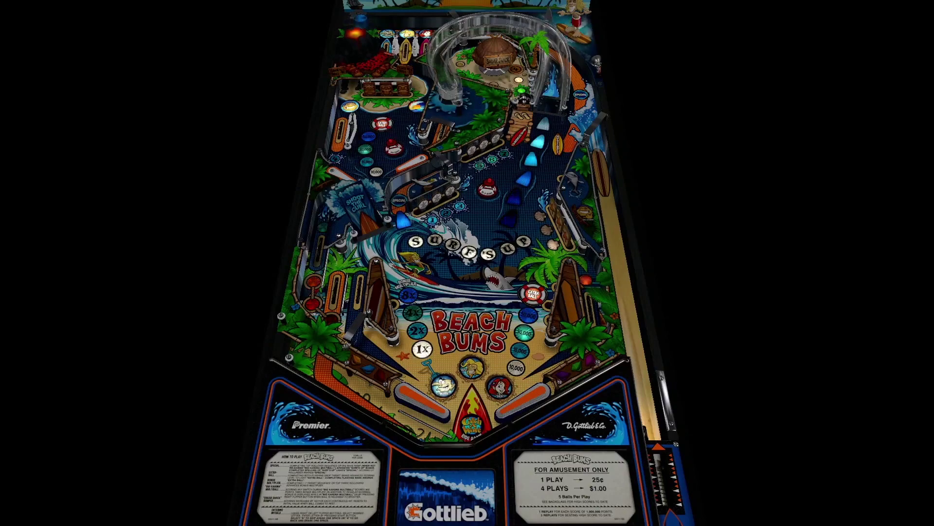
pyautogui.press('Escape')
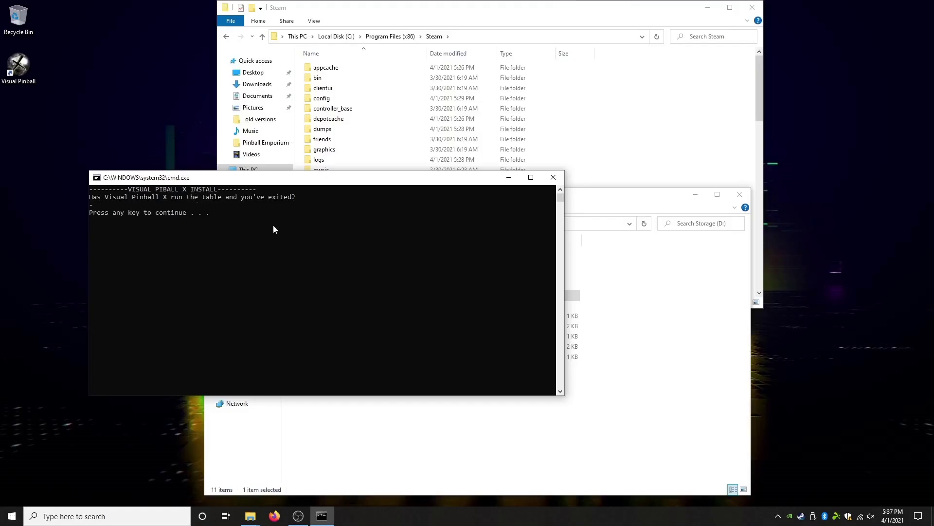
# Step: Continue past the question about having run the table and allow Registry Editor to add VPXSettings.reg to the registry
pyautogui.press('Return')
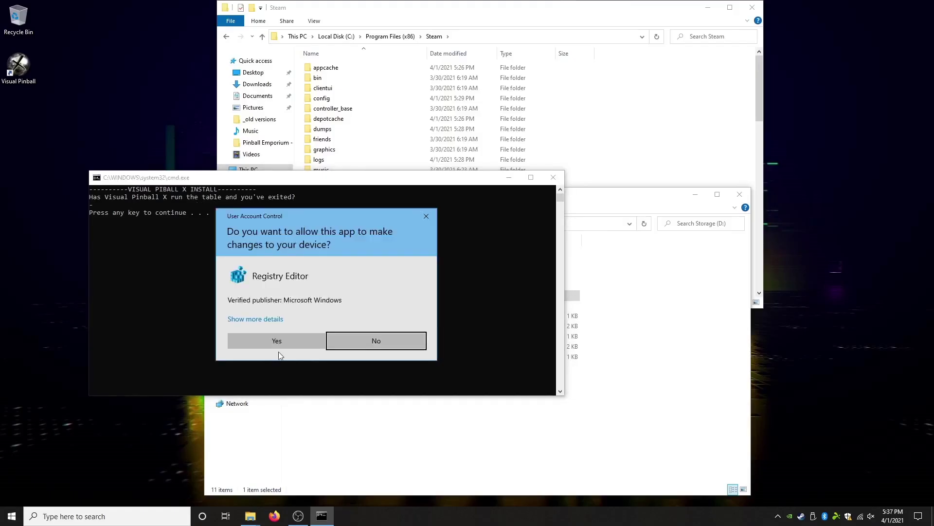
pyautogui.click(278, 341)
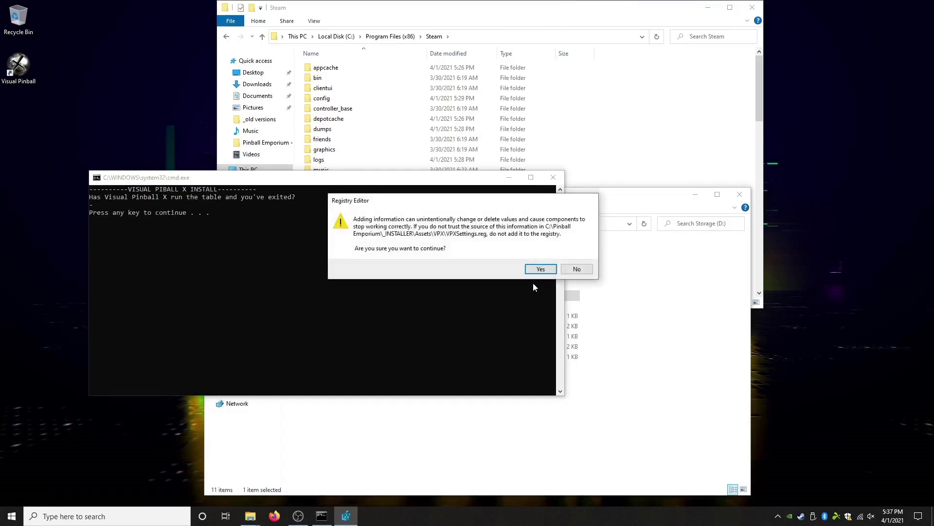
pyautogui.click(539, 269)
pyautogui.click(573, 262)
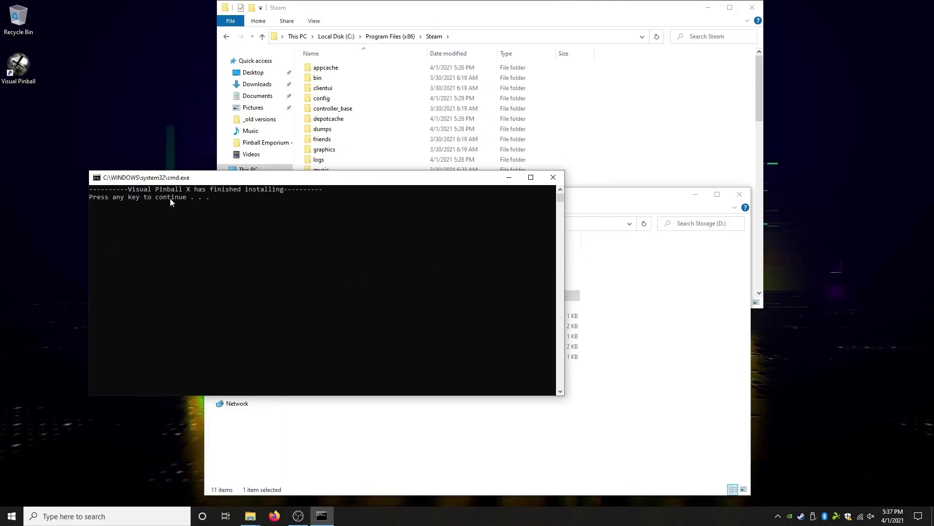
# Step: Continue past the Visual Pinball X completion notice and allow both requested changes for the PinUp Player installation, finishing it
pyautogui.press('Return')
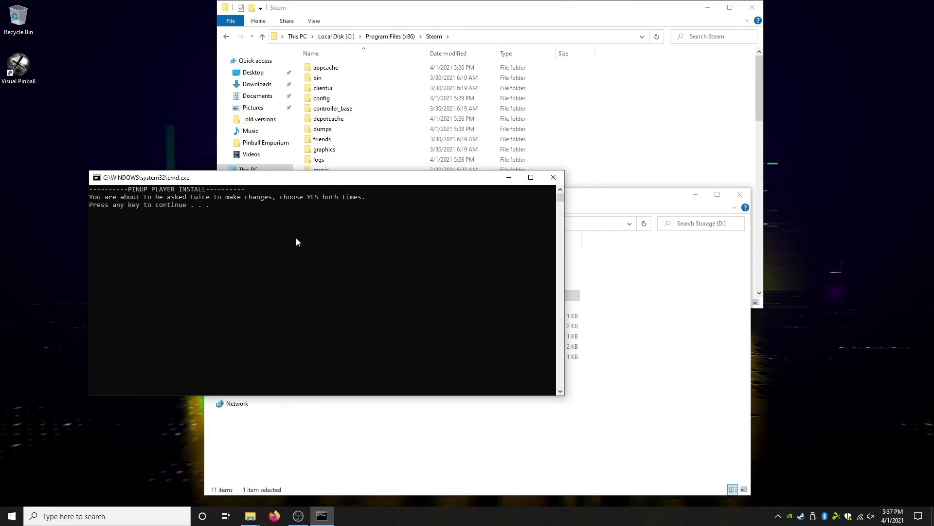
pyautogui.press('Return')
pyautogui.click(286, 343)
pyautogui.click(289, 339)
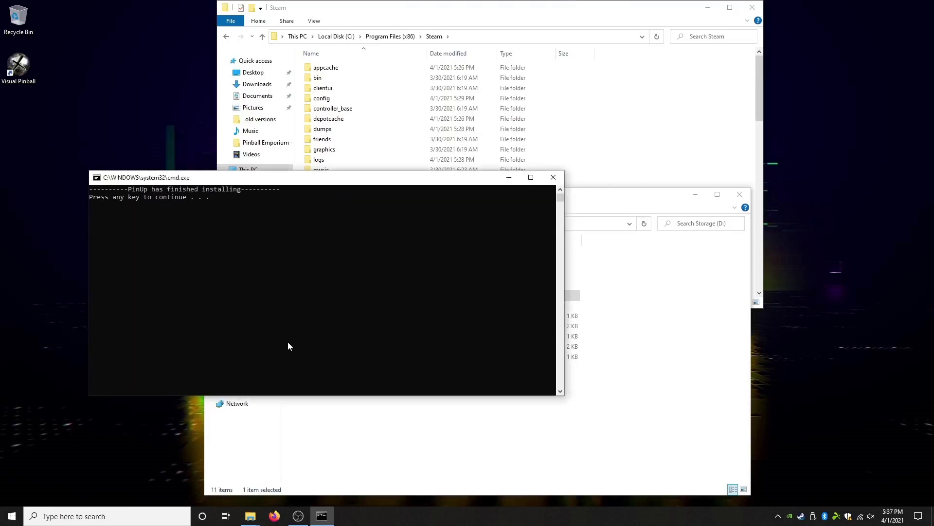
pyautogui.press('Return')
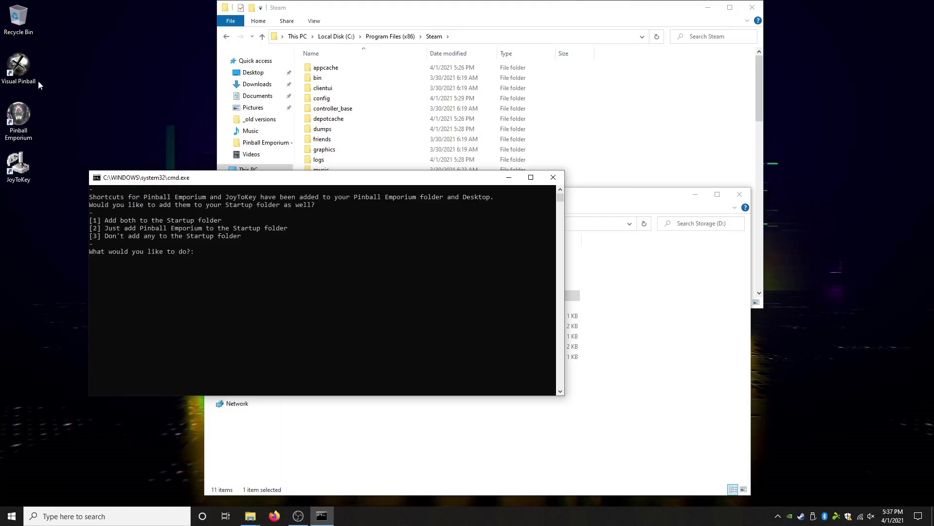
# Step: Move the Visual Pinball desktop shortcut to the Recycle Bin and choose option 3 to add no shortcuts to the Startup folder
pyautogui.moveTo(19, 68); pyautogui.dragTo(22, 28)
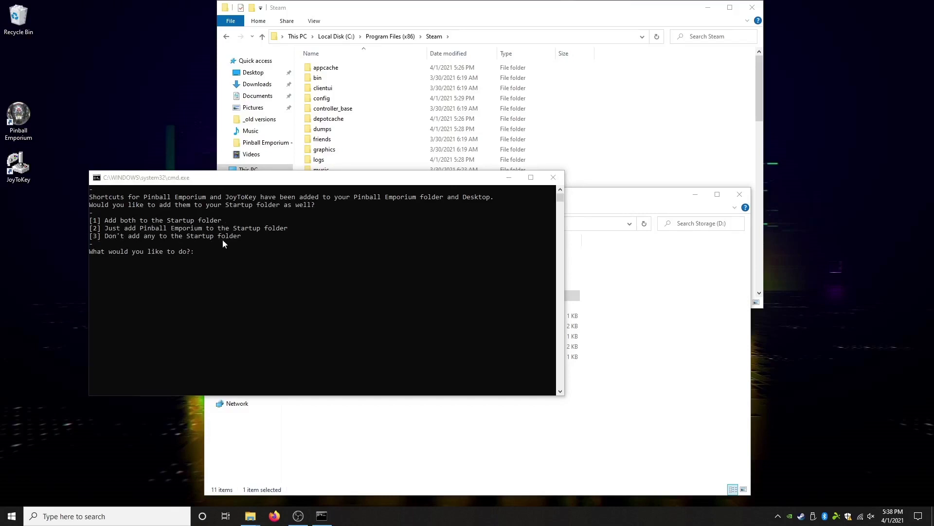
pyautogui.click(249, 272)
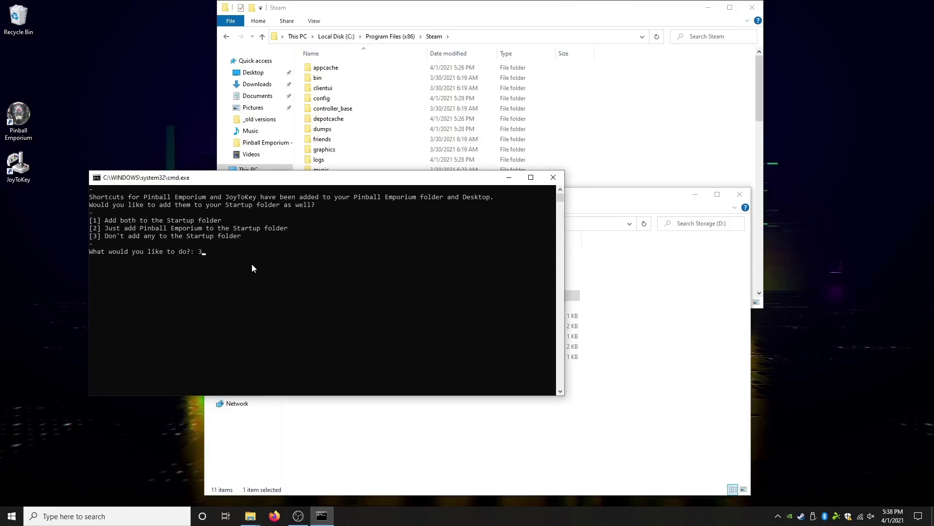
pyautogui.press('Return')
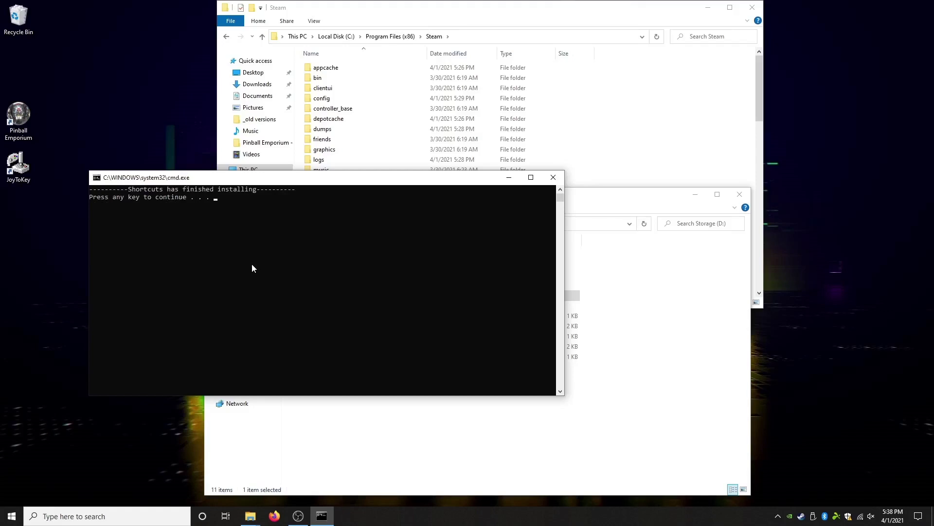
pyautogui.press('Return')
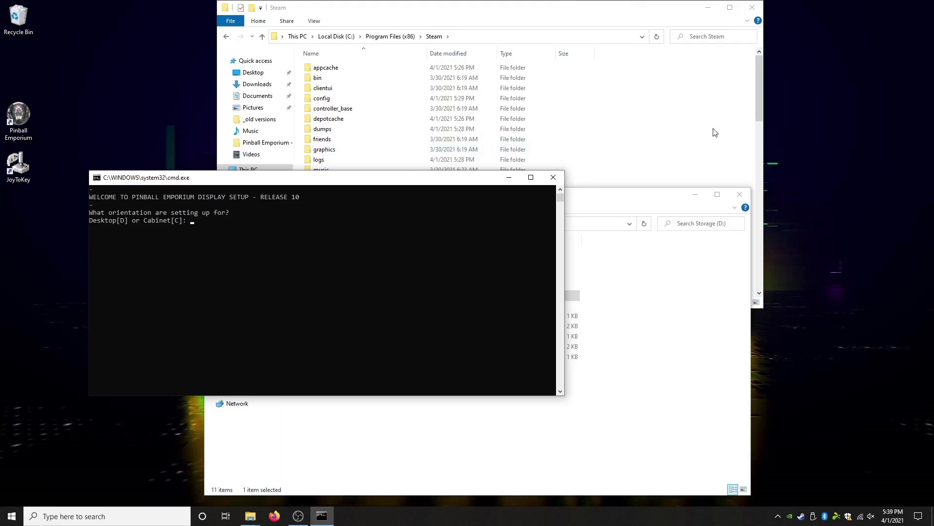
# Step: Close both File Explorer windows and move the console window toward the lower middle of the desktop
pyautogui.click(752, 8)
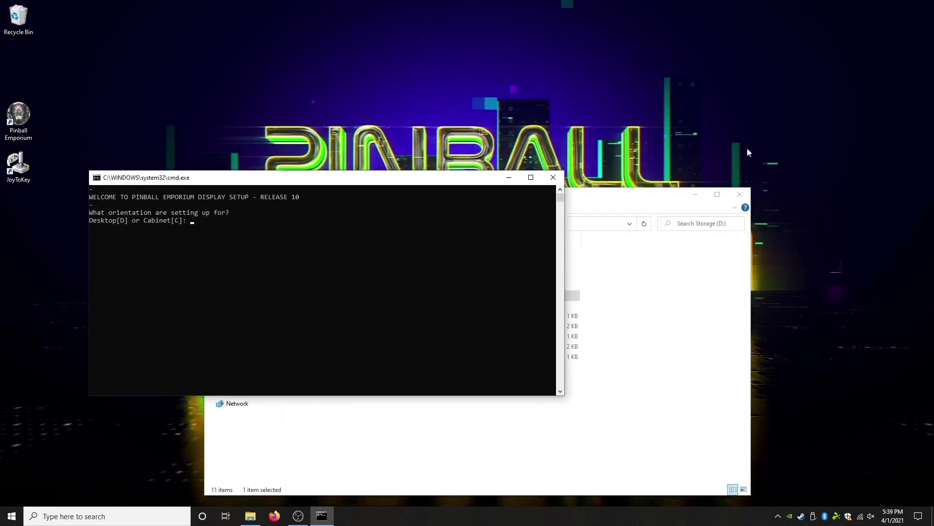
pyautogui.click(740, 195)
pyautogui.moveTo(388, 185); pyautogui.dragTo(547, 275)
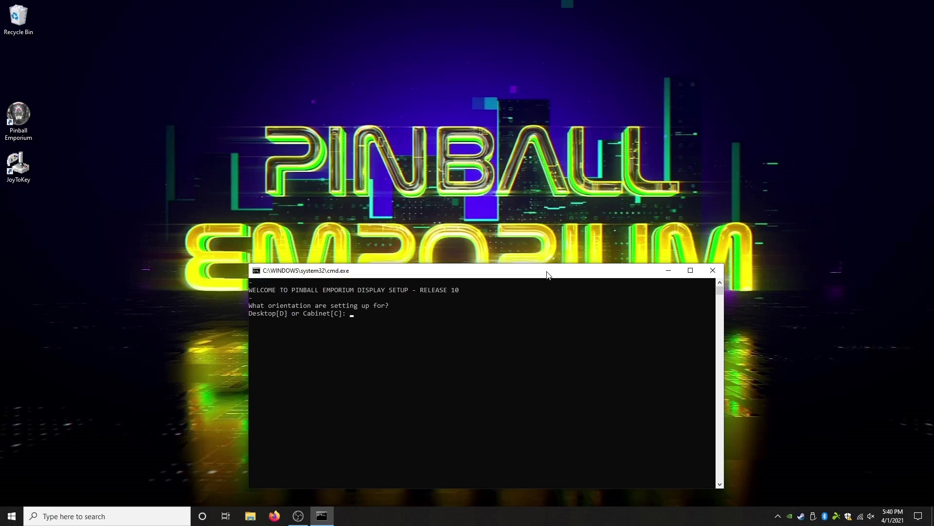
# Step: Set the display setup to Desktop orientation, decline help with Display ID Numbers, and select a single monitor
pyautogui.write('d')
pyautogui.press('Return')
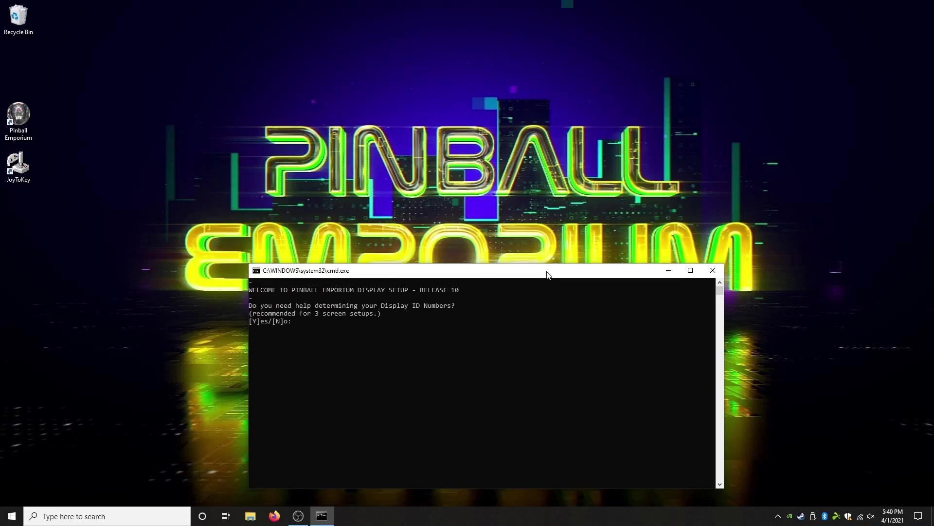
pyautogui.write('n')
pyautogui.press('Return')
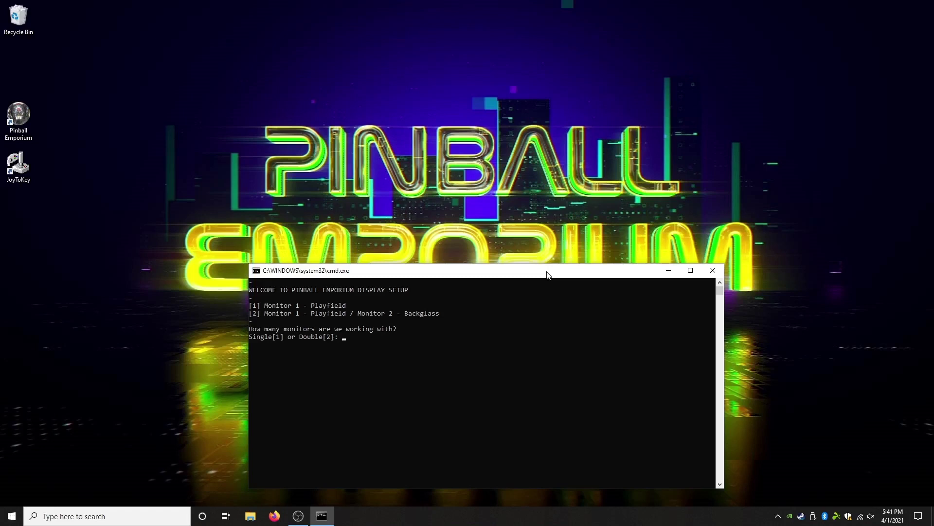
pyautogui.press('Return')
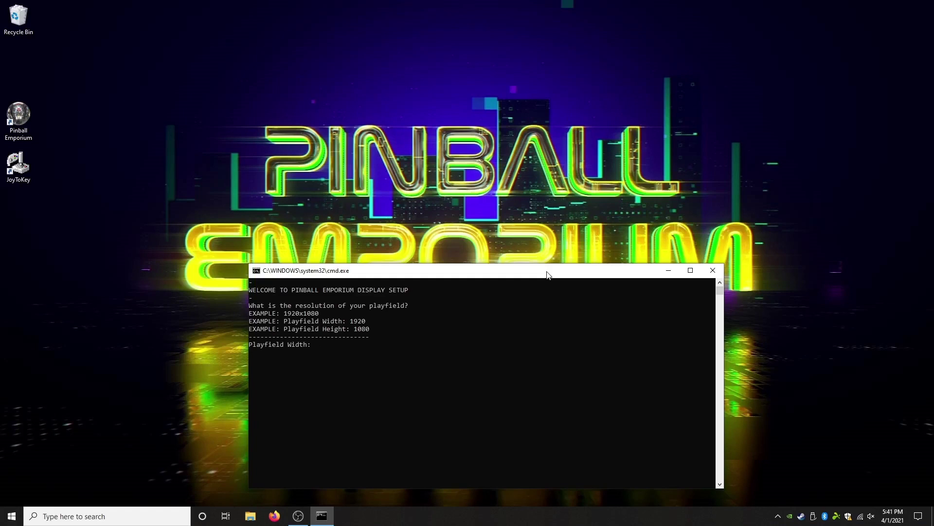
# Step: Enter a playfield width of 1920 and height of 1080, and accept the displayed orientation and resolution
pyautogui.write('1920x')
pyautogui.write('1080')
pyautogui.press('Return')
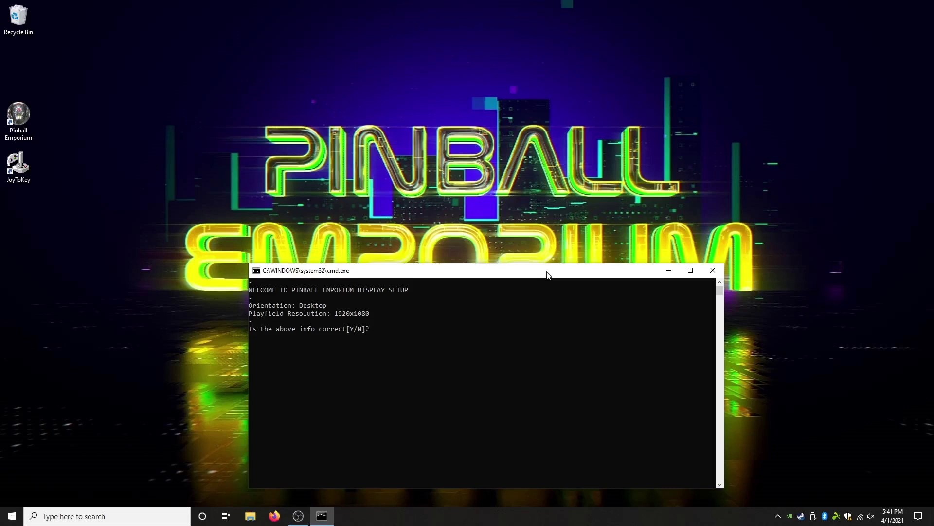
pyautogui.press('Return')
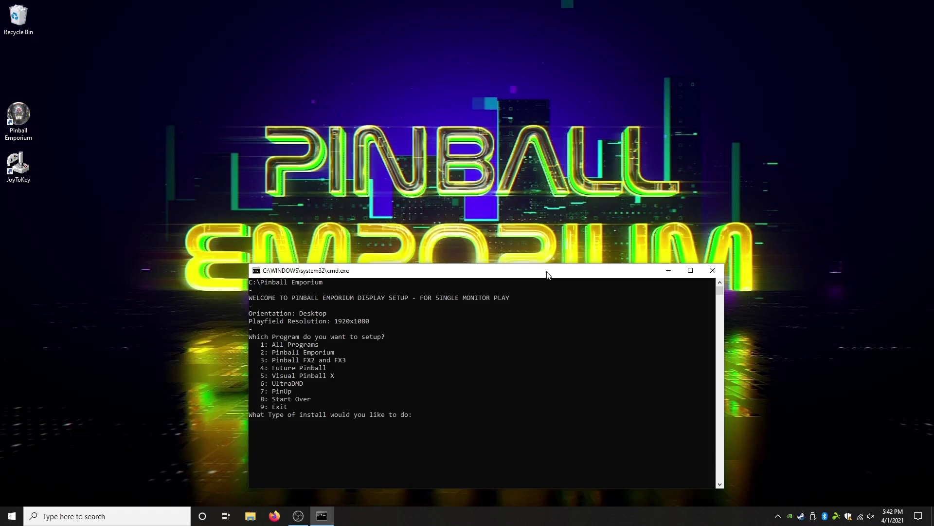
# Step: Run the single-monitor display setup for All Programs and allow Registry Editor to add 1SCREEN_DMD.reg to the registry
pyautogui.write('1')
pyautogui.press('Return')
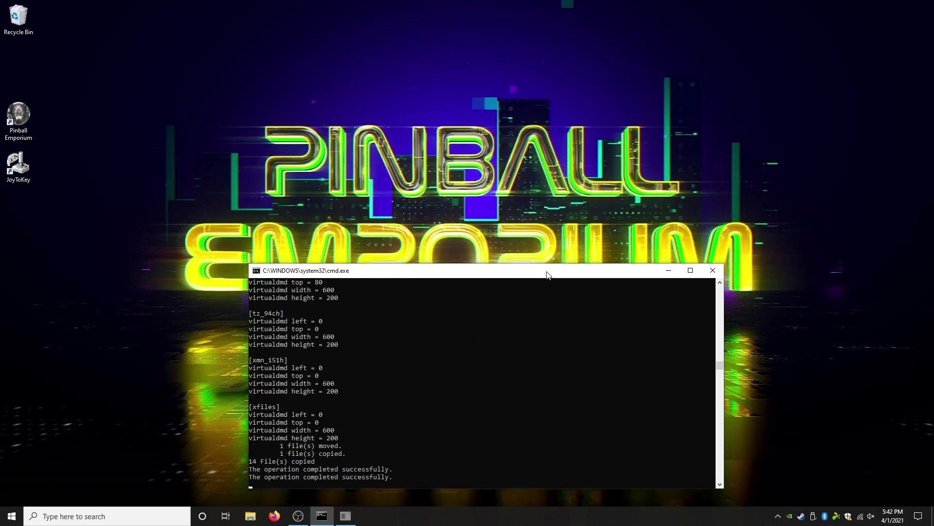
pyautogui.press('Left')
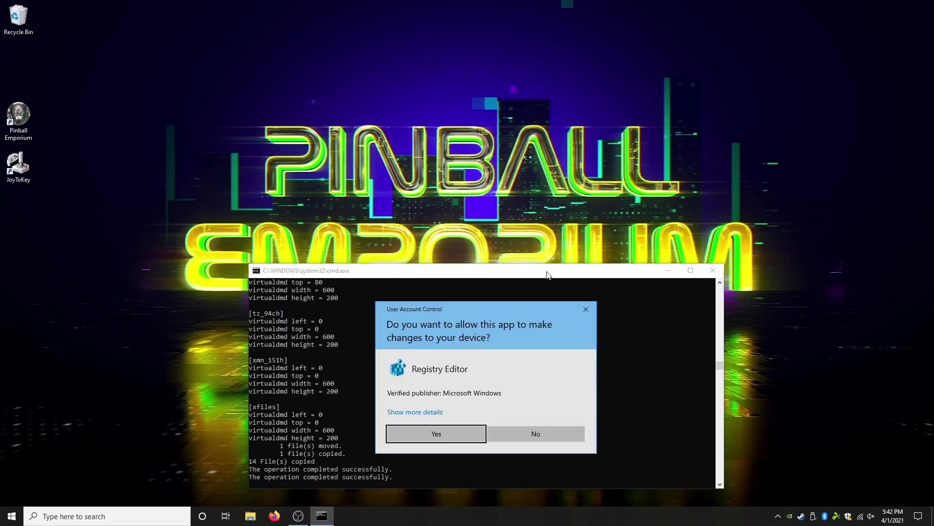
pyautogui.press('Return')
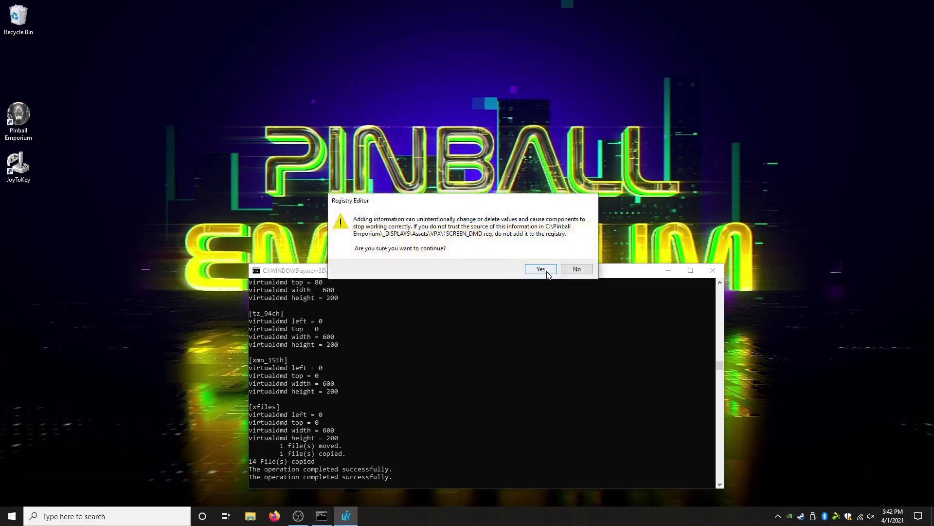
pyautogui.click(541, 269)
pyautogui.press('Return')
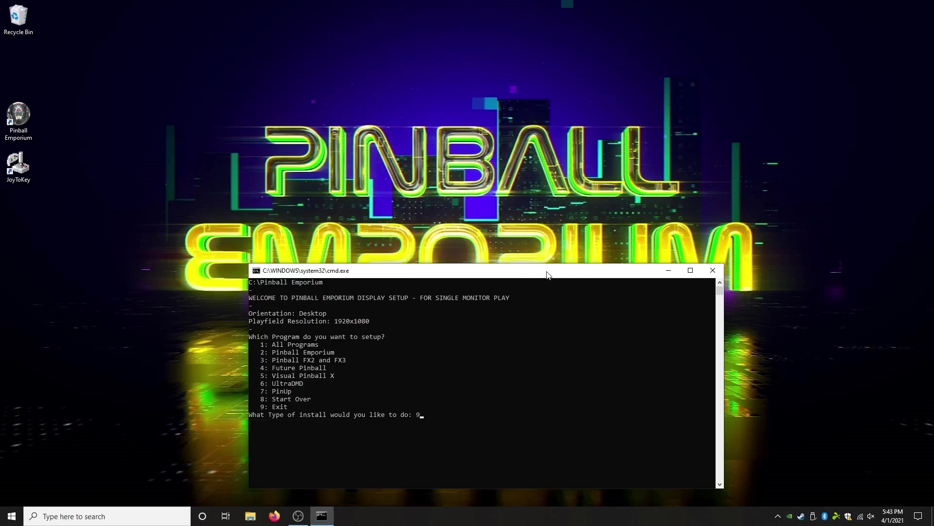
# Step: Exit the display setup and the Pinball Emporium installer with option 9
pyautogui.press('Return')
pyautogui.press('Return')
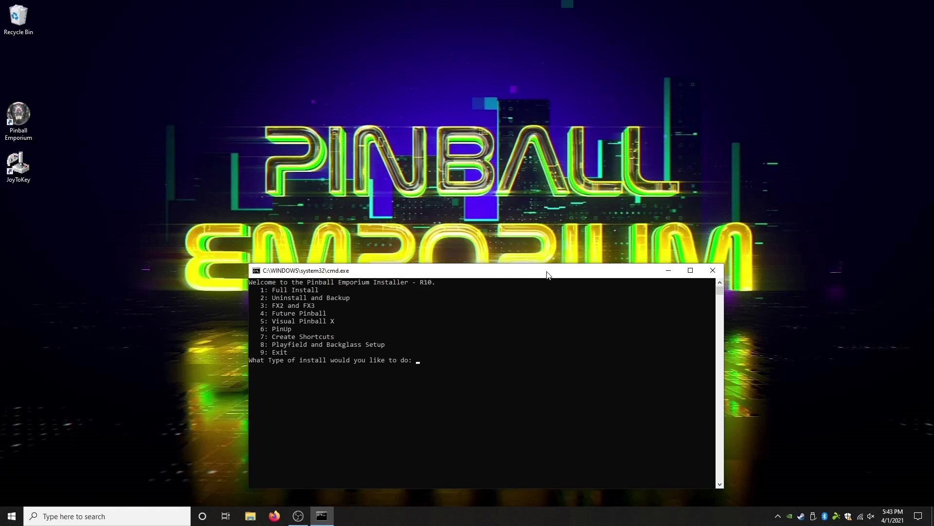
pyautogui.write('9')
pyautogui.press('Return')
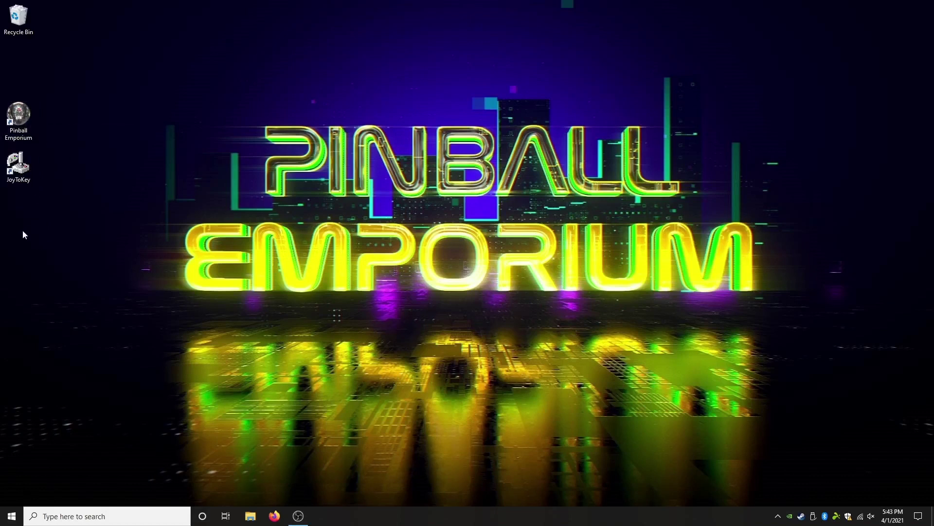
# Step: Launch Pinball Emporium from its desktop shortcut
pyautogui.doubleClick(23, 112)
pyautogui.doubleClick(25, 120)
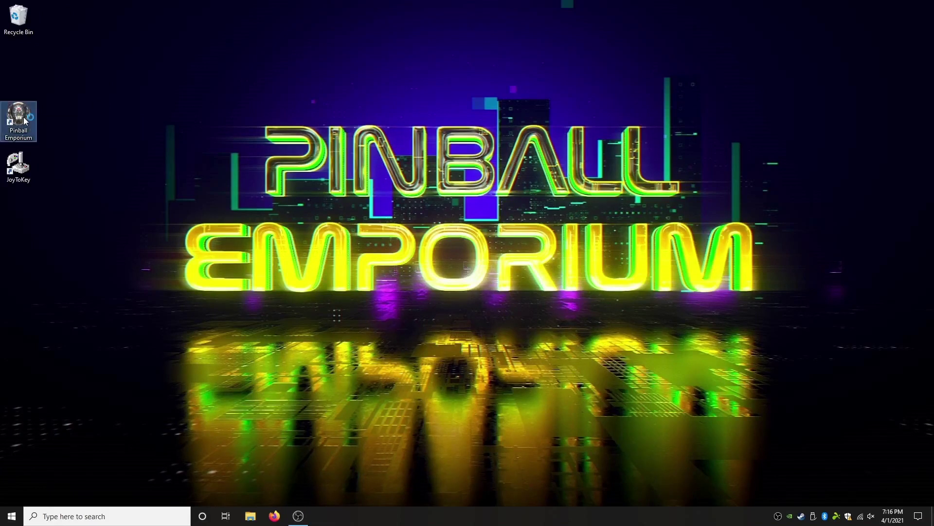
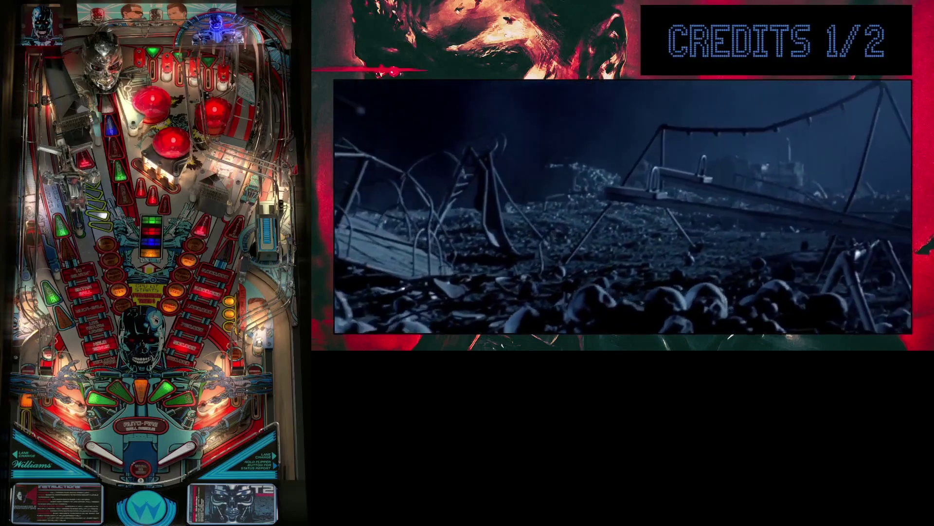
# Step: Add a credit and start a game on the Terminator table, and launch Terminator 2 for Visual Pinball X from the table selection
pyautogui.press('5')
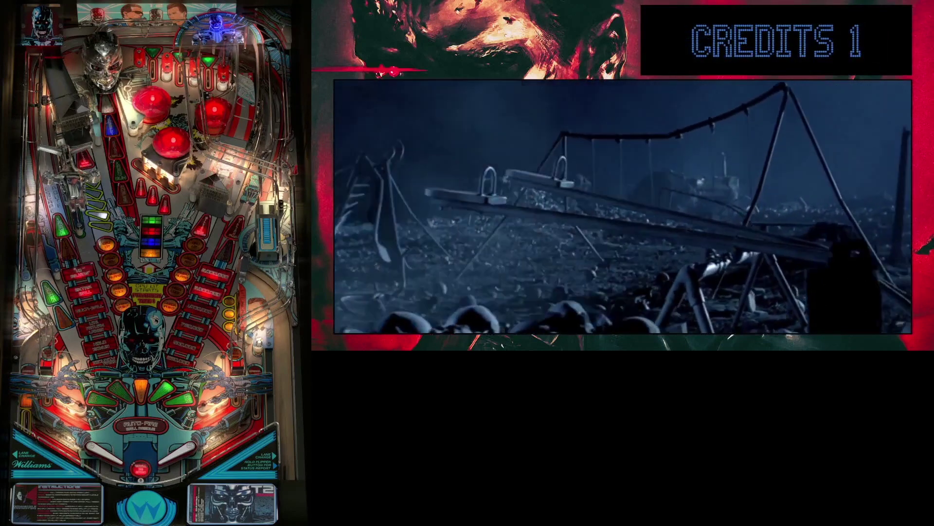
pyautogui.press('1')
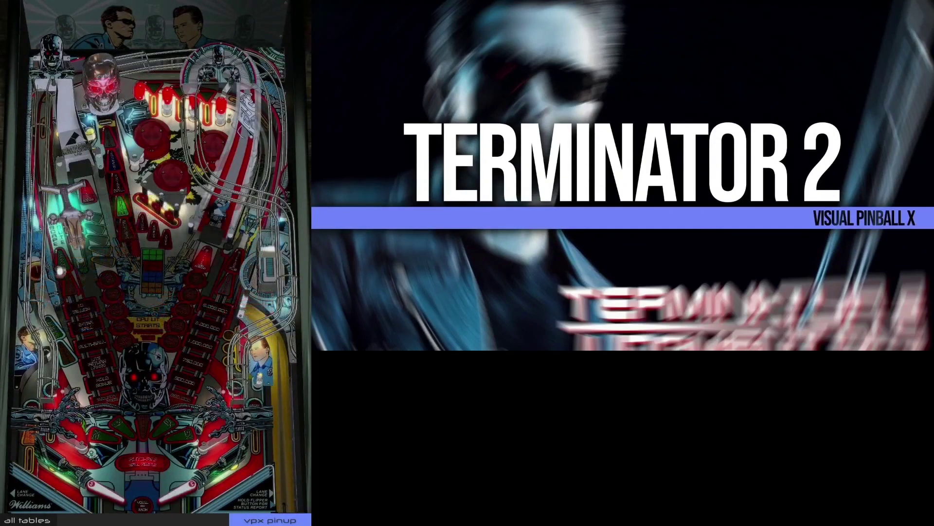
pyautogui.press('Return')
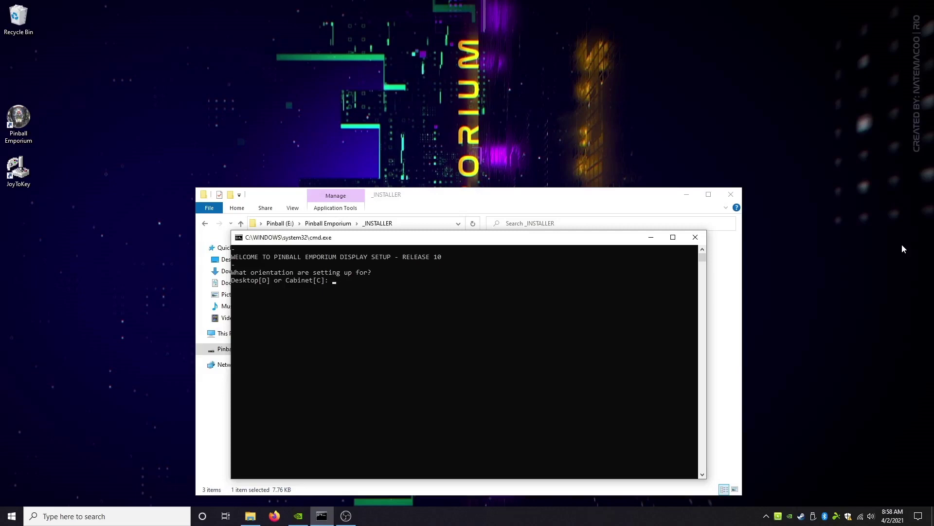
# Step: Open the Windows display settings and examine the scaling and resolution of displays 1 and 2
pyautogui.rightClick(522, 82)
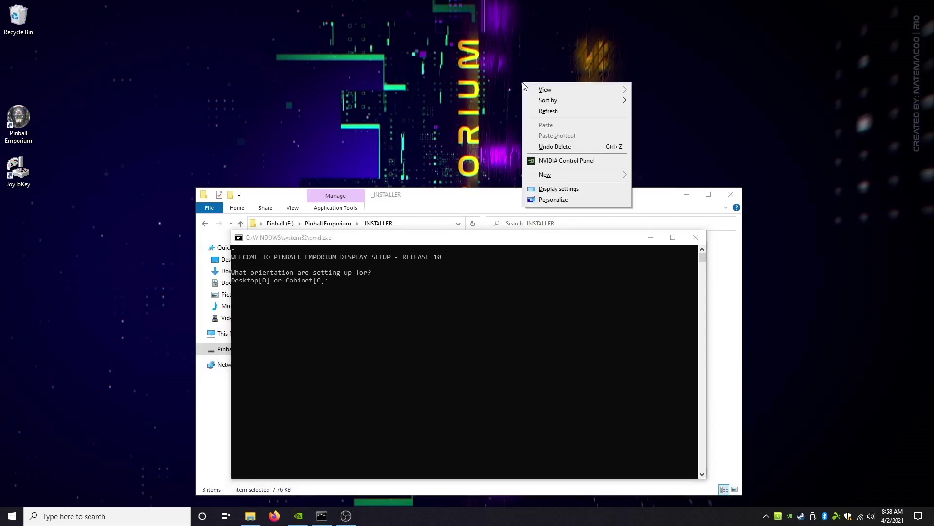
pyautogui.click(556, 200)
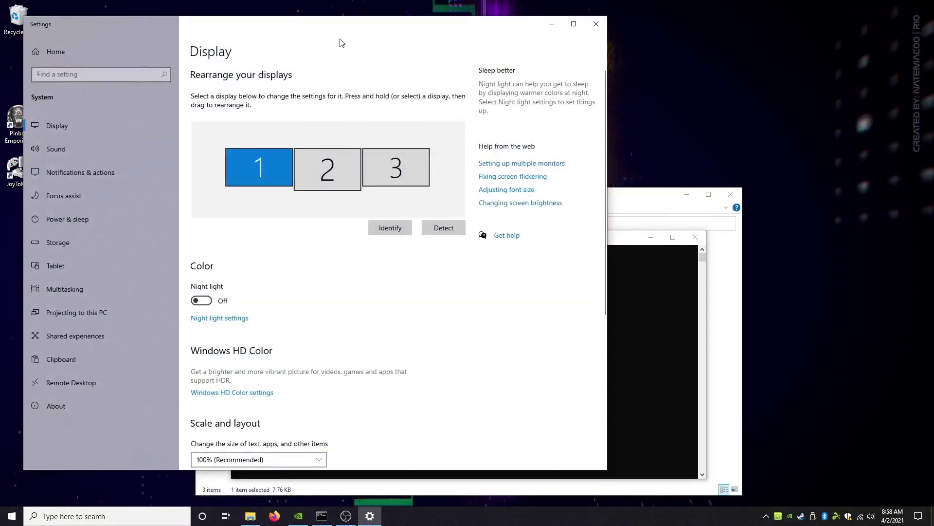
pyautogui.moveTo(333, 35); pyautogui.dragTo(448, 33)
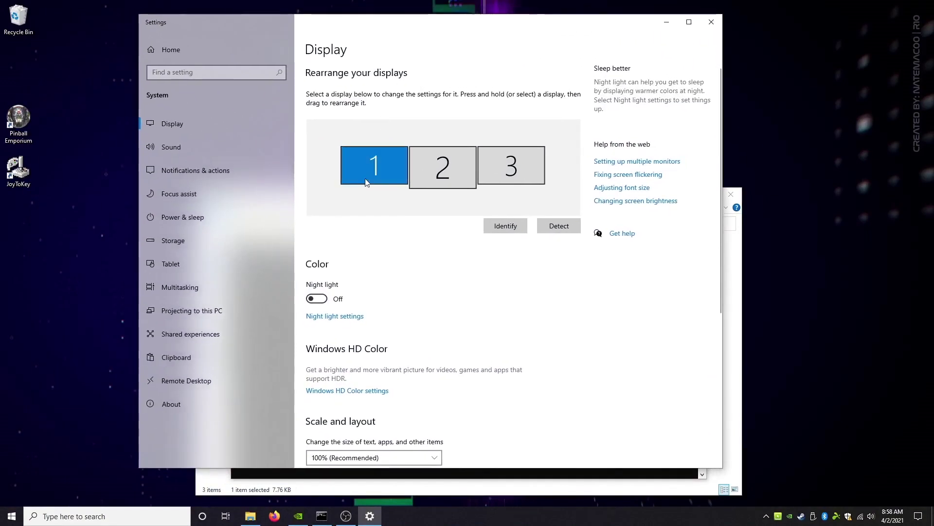
pyautogui.scroll(-2, 385, 294)
pyautogui.scroll(1, 384, 293)
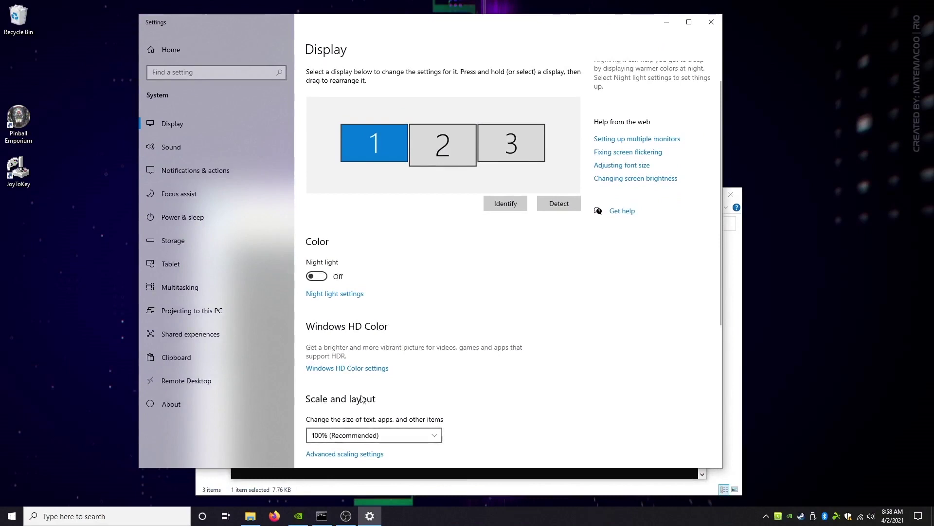
pyautogui.click(442, 147)
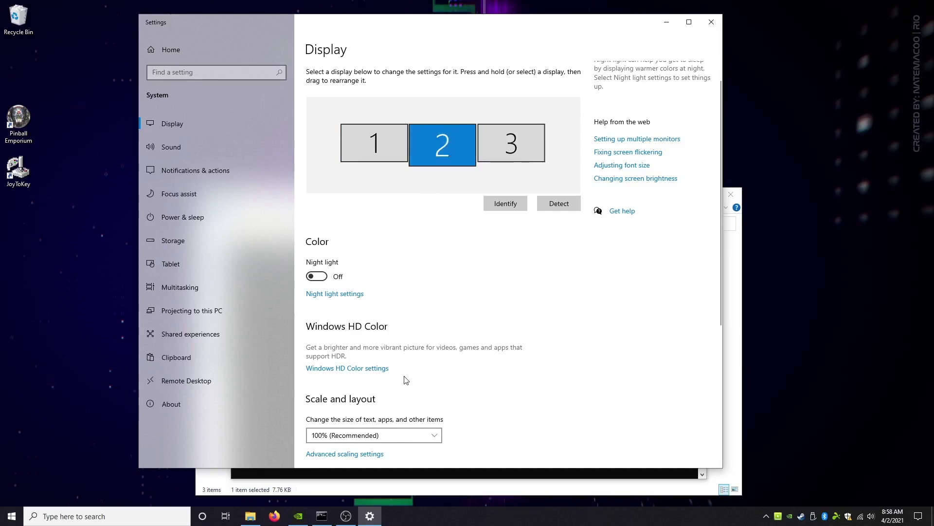
pyautogui.scroll(-2, 406, 379)
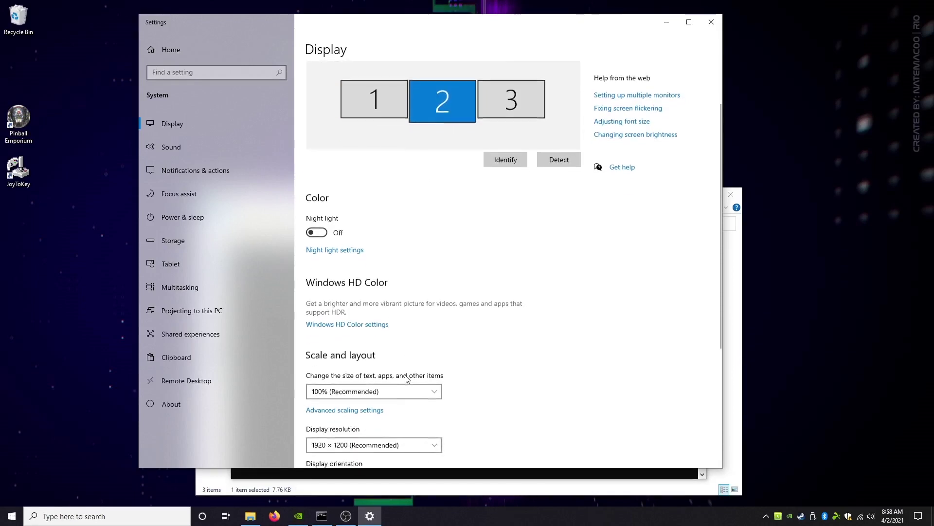
# Step: Set the scaling of text, apps and other items on display 3 to 100%, and switch to OBS
pyautogui.click(504, 102)
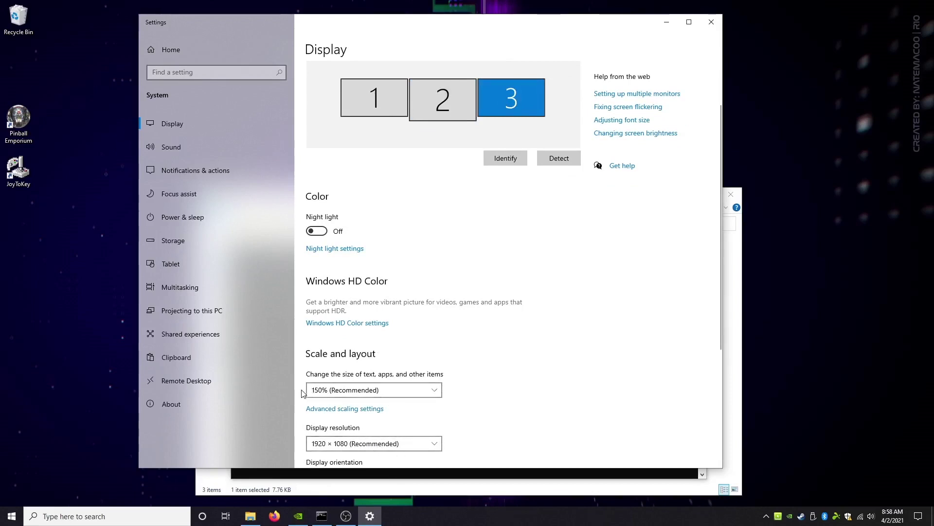
pyautogui.click(433, 392)
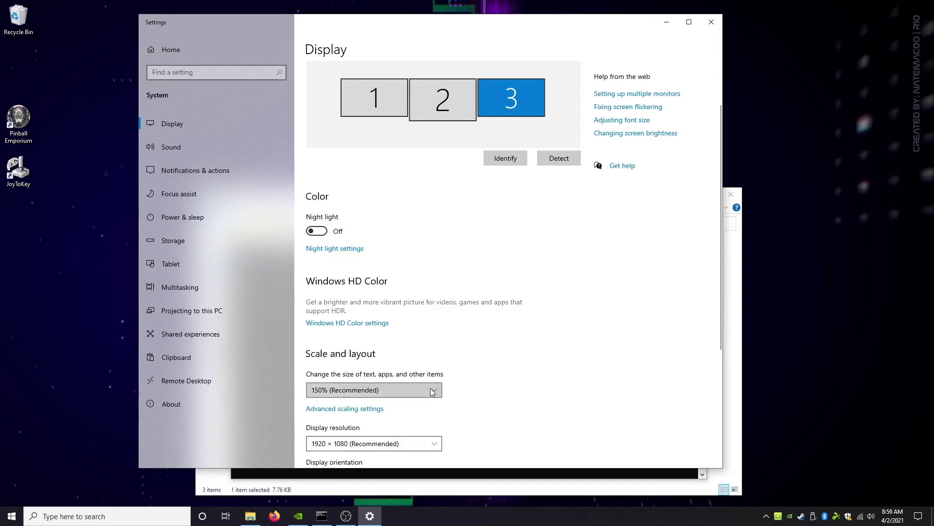
pyautogui.click(321, 359)
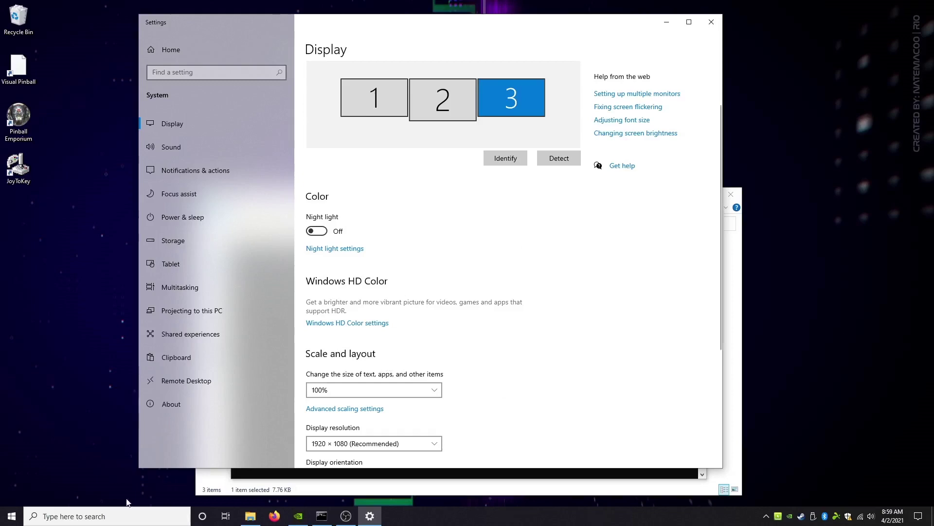
pyautogui.click(346, 516)
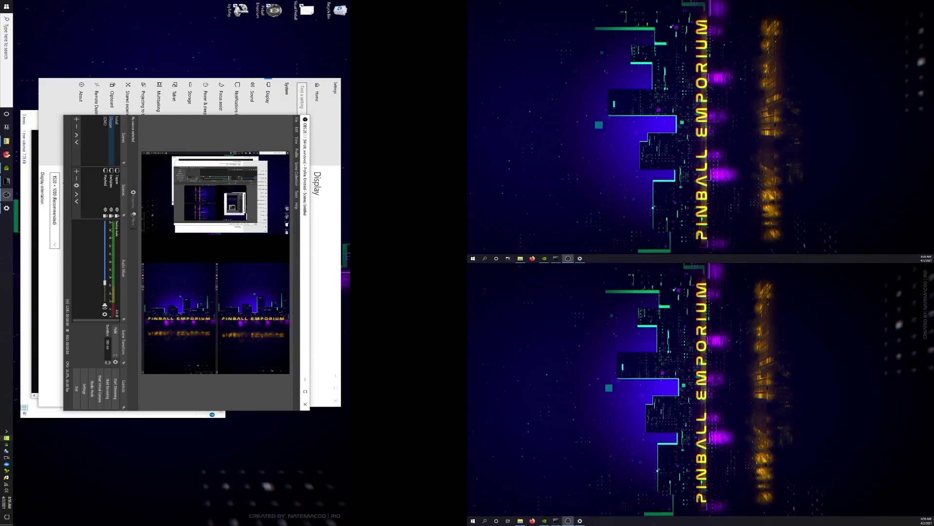
# Step: Put away the OBS and display settings windows, and choose Cabinet as the orientation in the Pinball Emporium display setup
pyautogui.moveTo(302, 239); pyautogui.dragTo(287, 127)
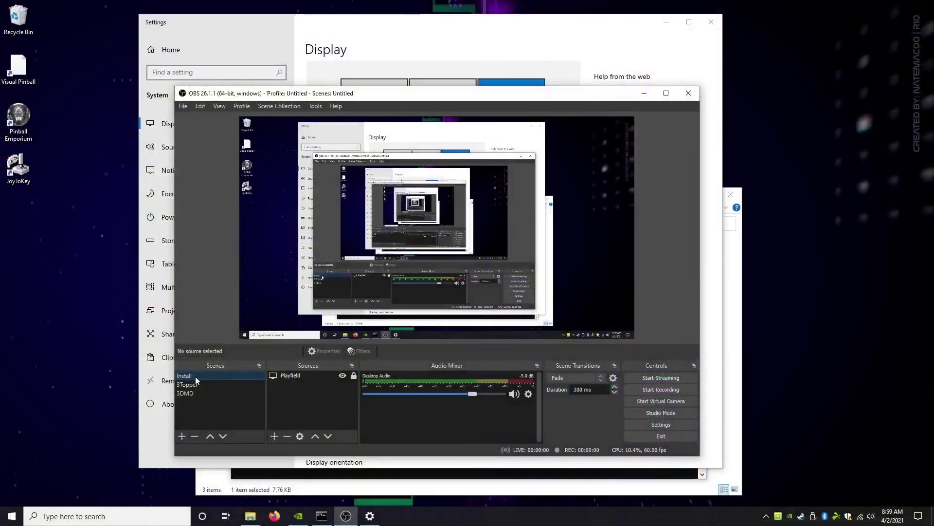
pyautogui.click(644, 96)
pyautogui.click(708, 25)
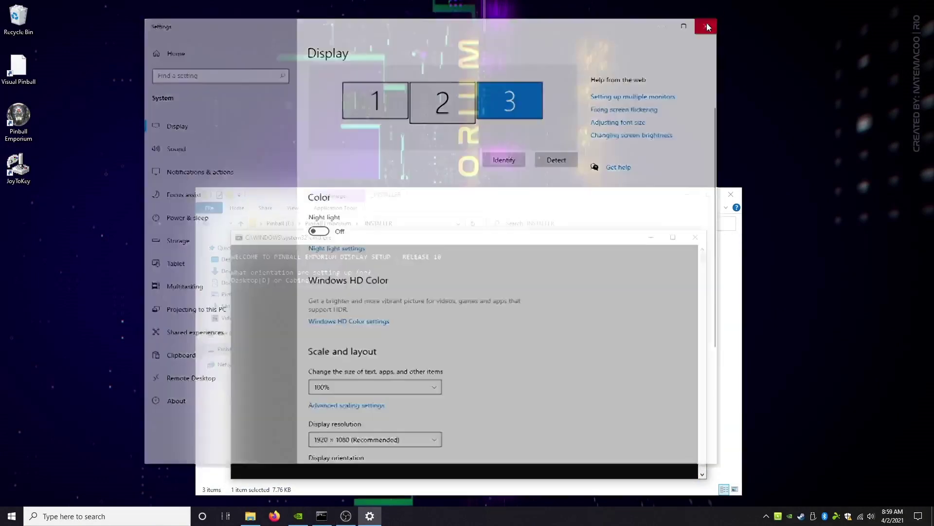
pyautogui.click(409, 334)
pyautogui.write('c')
pyautogui.press('Return')
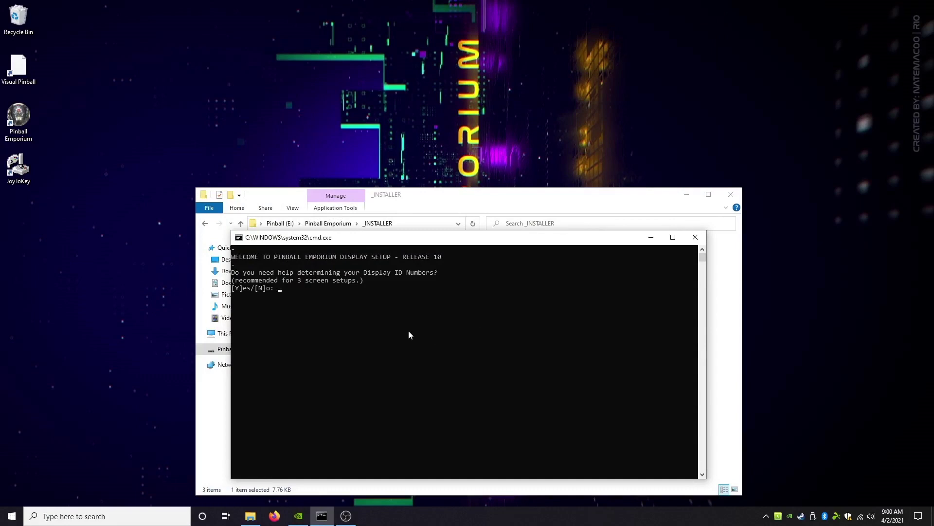
# Step: Check the display numbering in the Windows display settings, and answer yes to getting help determining the display ID numbers
pyautogui.rightClick(471, 92)
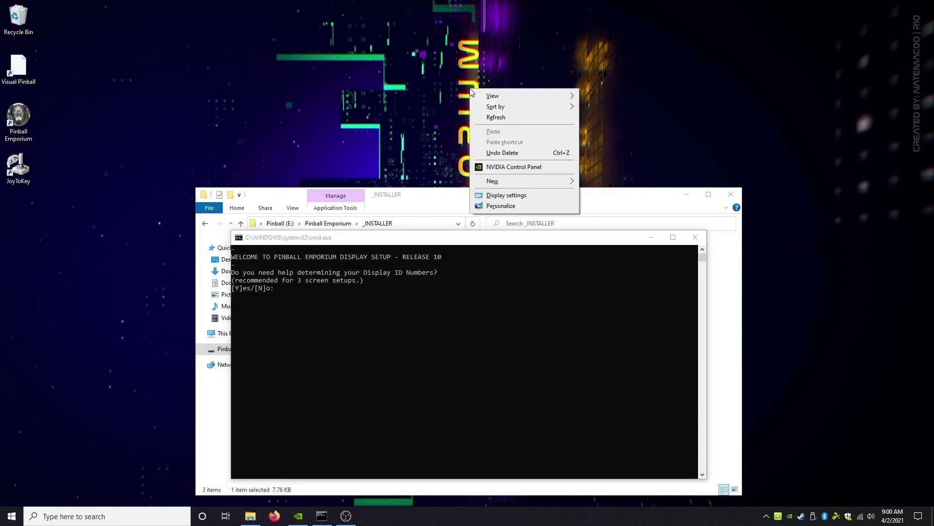
pyautogui.click(505, 196)
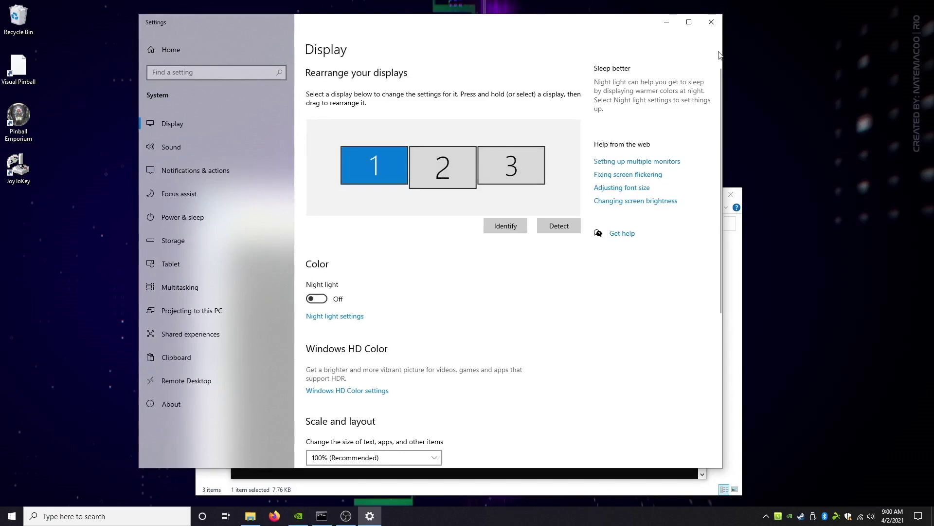
pyautogui.click(712, 22)
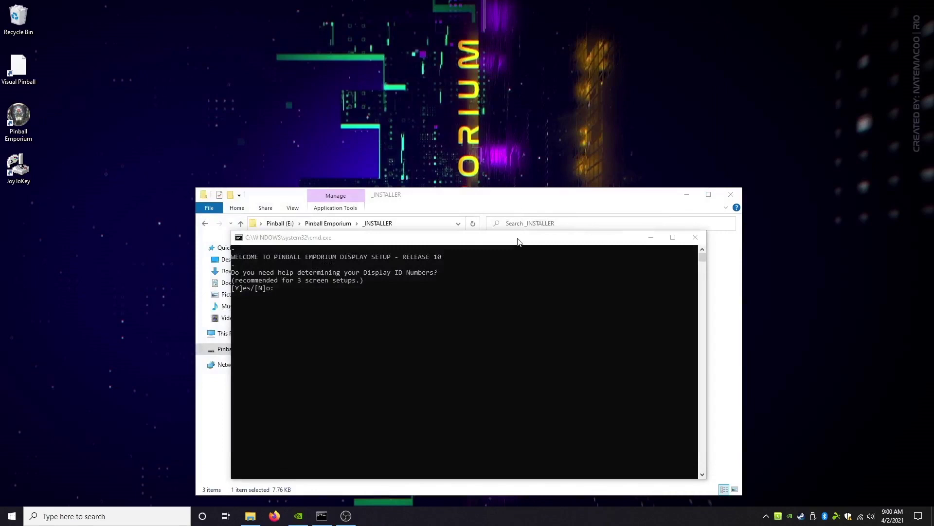
pyautogui.click(519, 241)
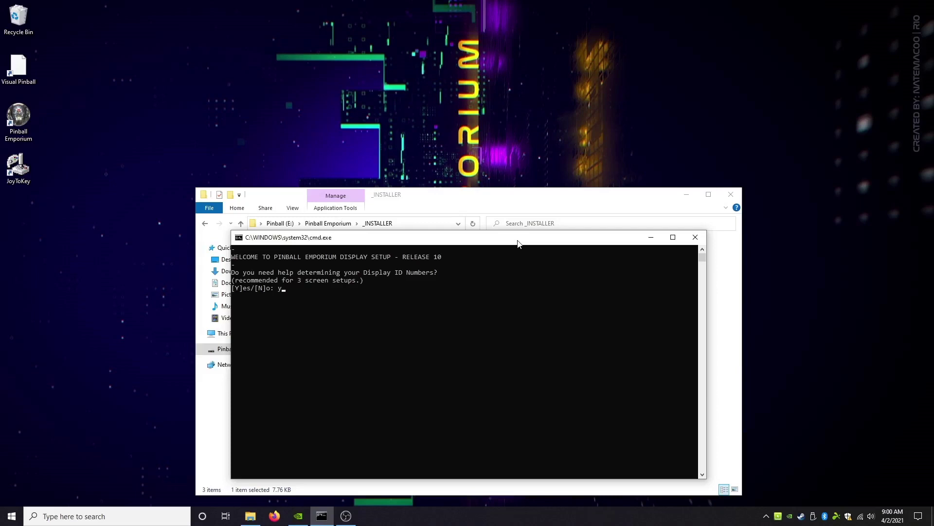
pyautogui.press('Return')
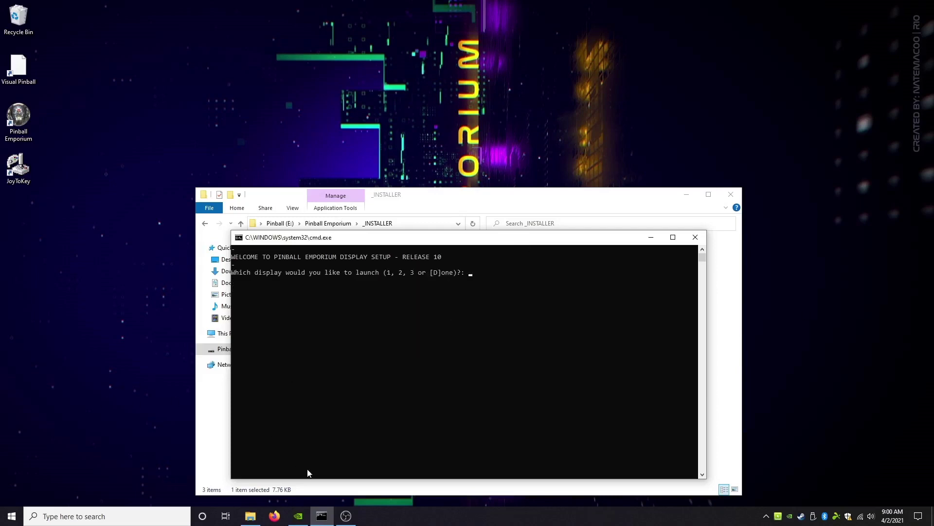
# Step: Switch OBS to the 3Topper scene and minimize its window
pyautogui.click(345, 515)
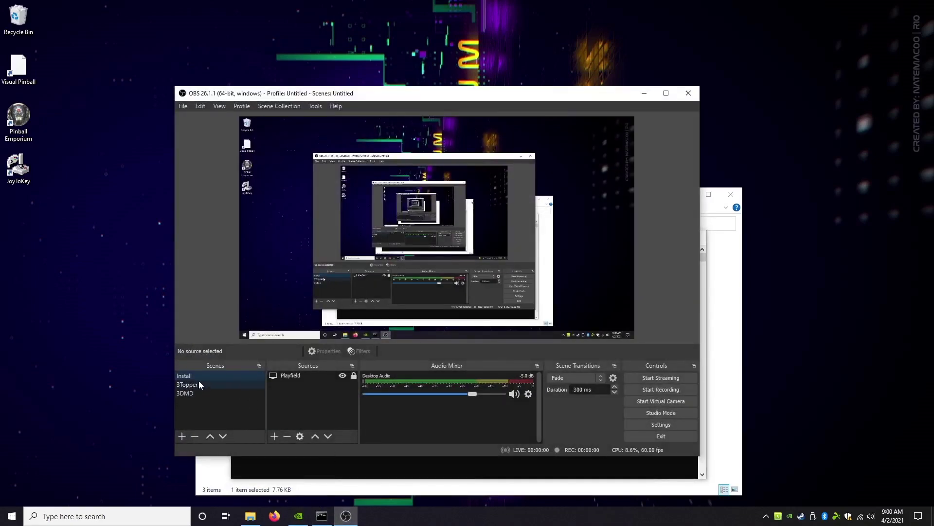
pyautogui.click(200, 385)
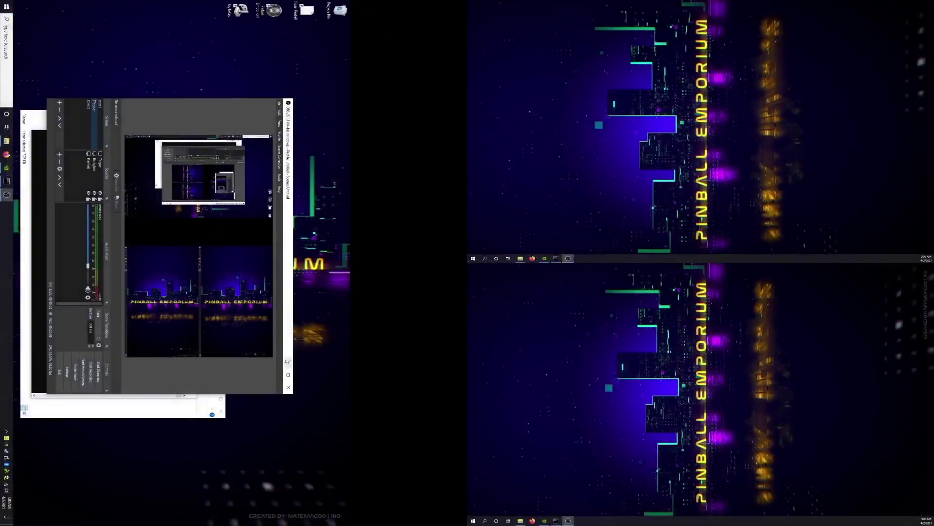
pyautogui.click(288, 363)
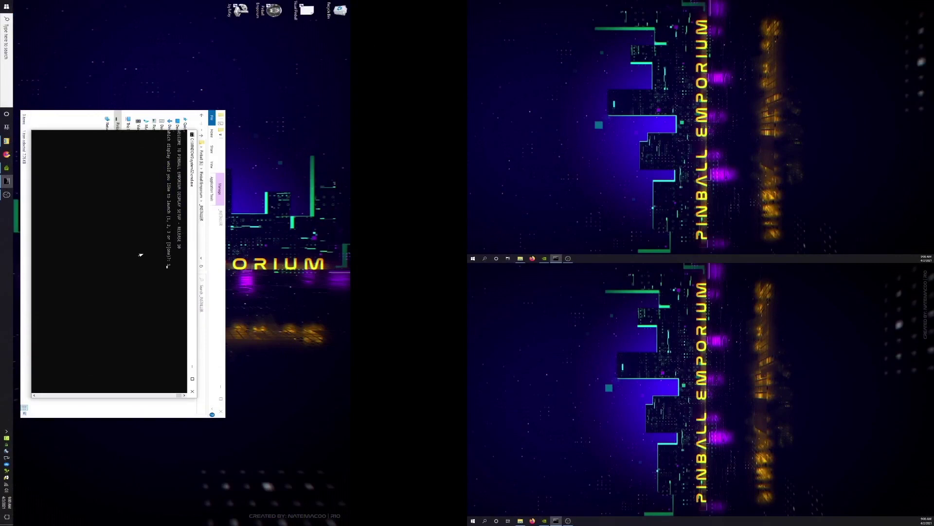
# Step: Launch the test table on the numbered displays in turn to identify their ID numbers, closing it between launches
pyautogui.press('Return')
pyautogui.press('Return')
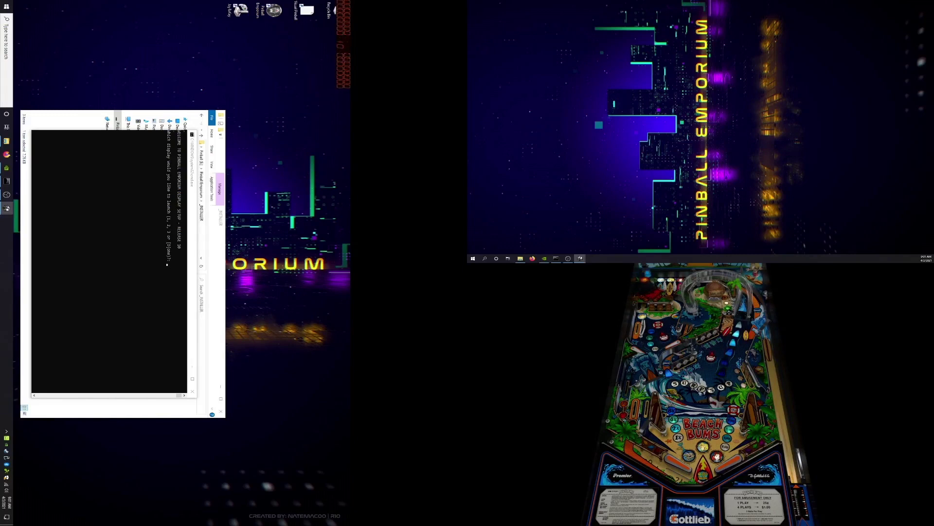
pyautogui.press('Escape')
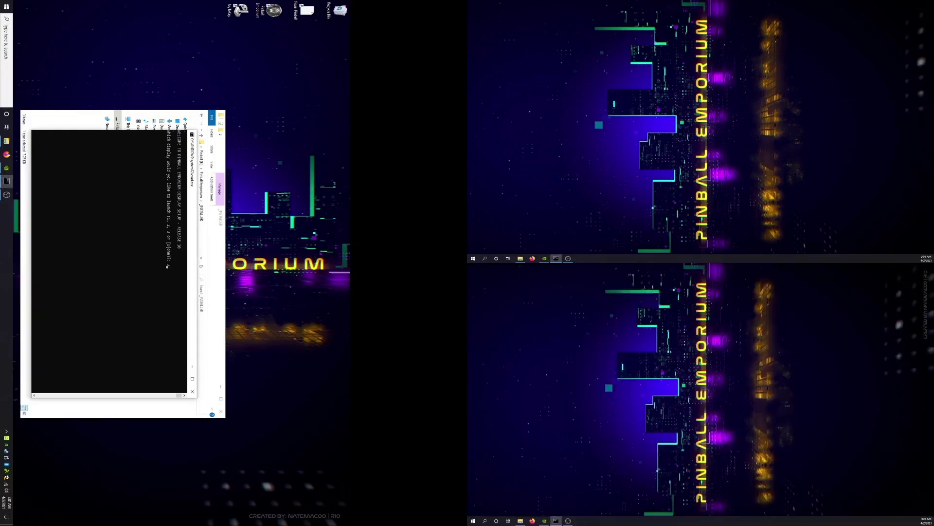
pyautogui.press('Return')
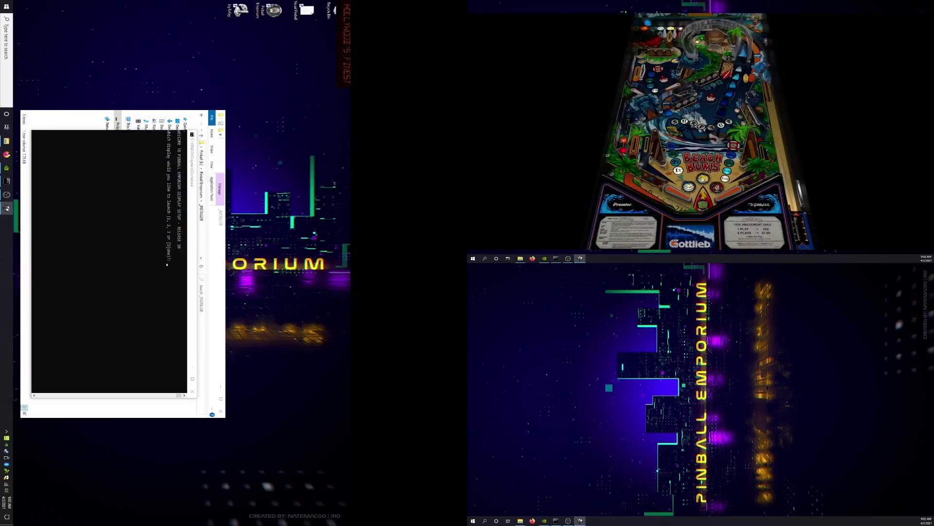
# Step: Return OBS to the Install scene, minimize it, and finish the display launch test in the display setup
pyautogui.click(8, 192)
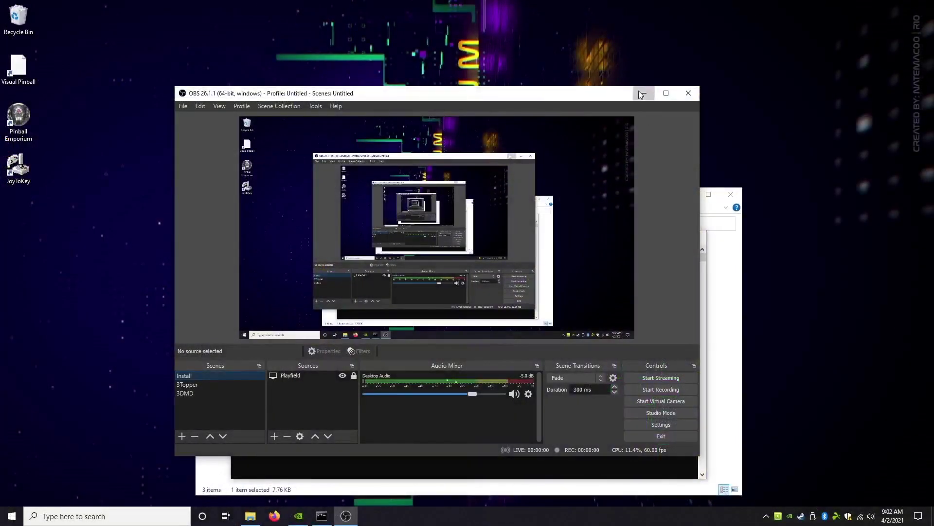
pyautogui.click(644, 93)
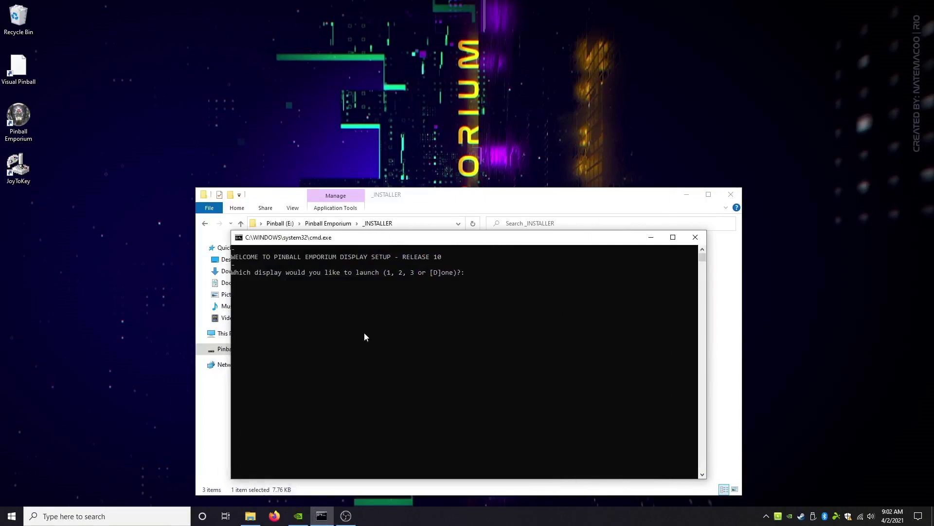
pyautogui.write('1')
pyautogui.press('Return')
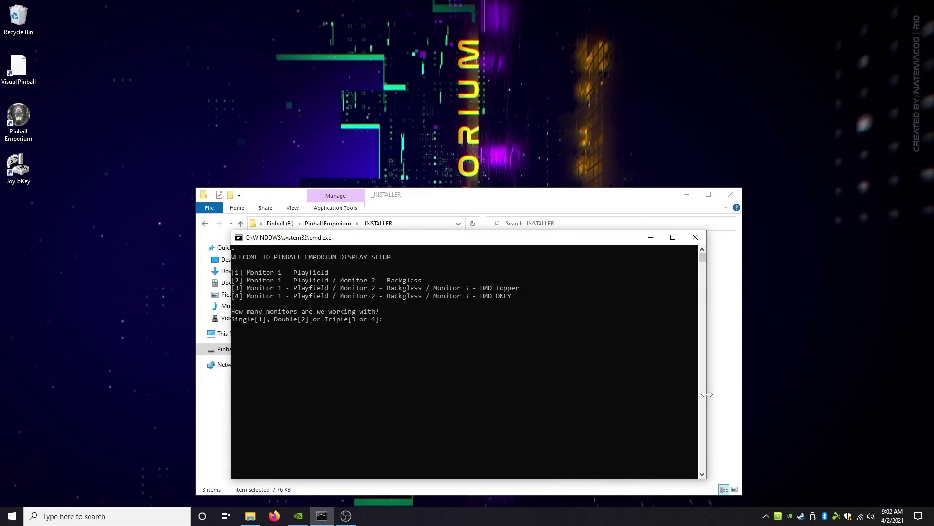
# Step: Choose monitor option 3 (playfield, backglass and DMD topper), and place the display settings and setup windows next to each other
pyautogui.write('3')
pyautogui.press('Return')
pyautogui.press('Return')
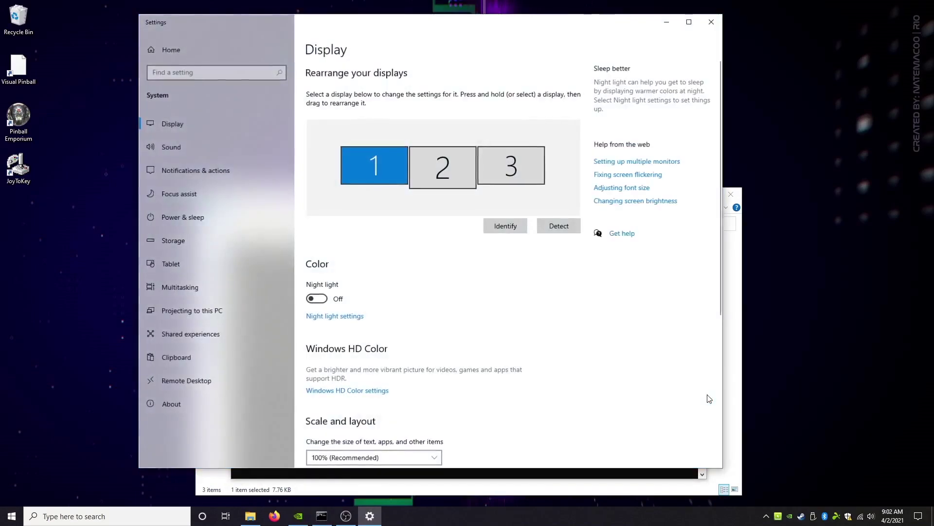
pyautogui.moveTo(495, 25); pyautogui.dragTo(686, 26)
pyautogui.moveTo(296, 239); pyautogui.dragTo(142, 236)
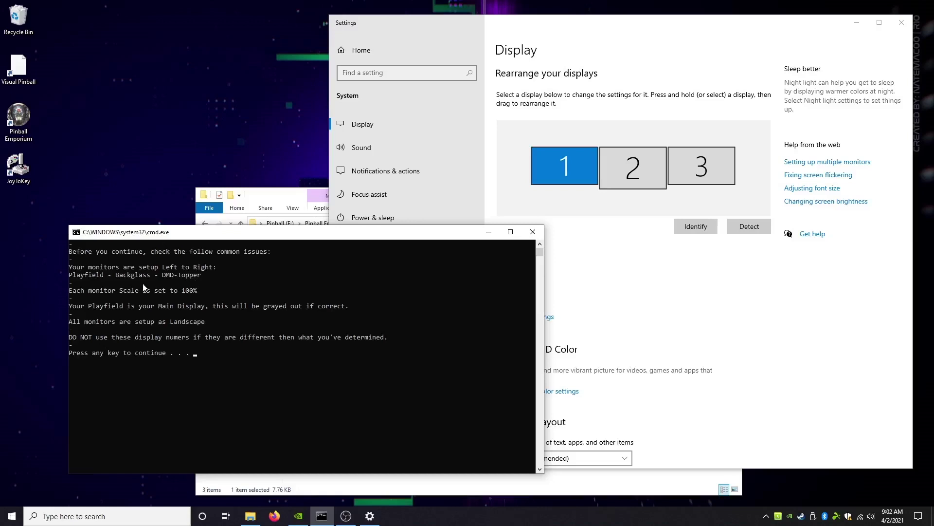
# Step: Examine the arrangement of the three displays and the scale, resolution, orientation and main-display settings of displays 1 and 2, and close the display settings
pyautogui.click(635, 327)
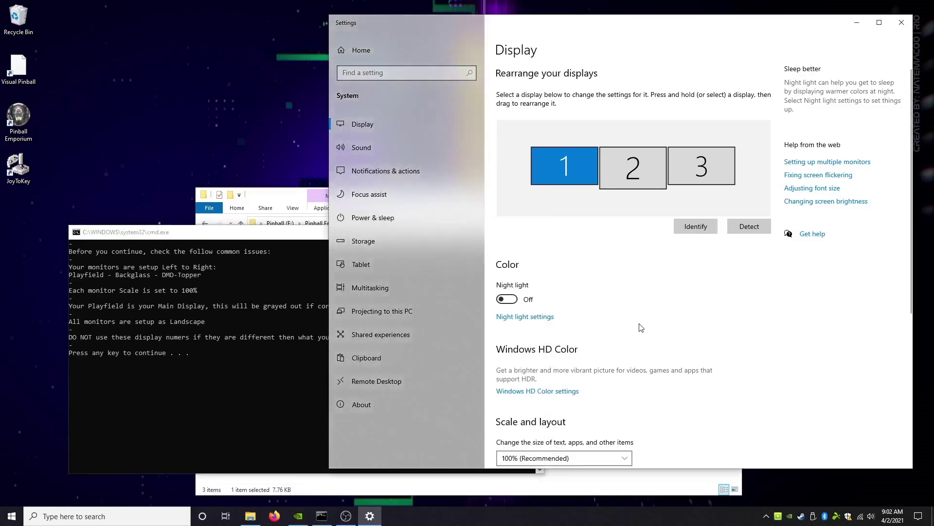
pyautogui.click(704, 164)
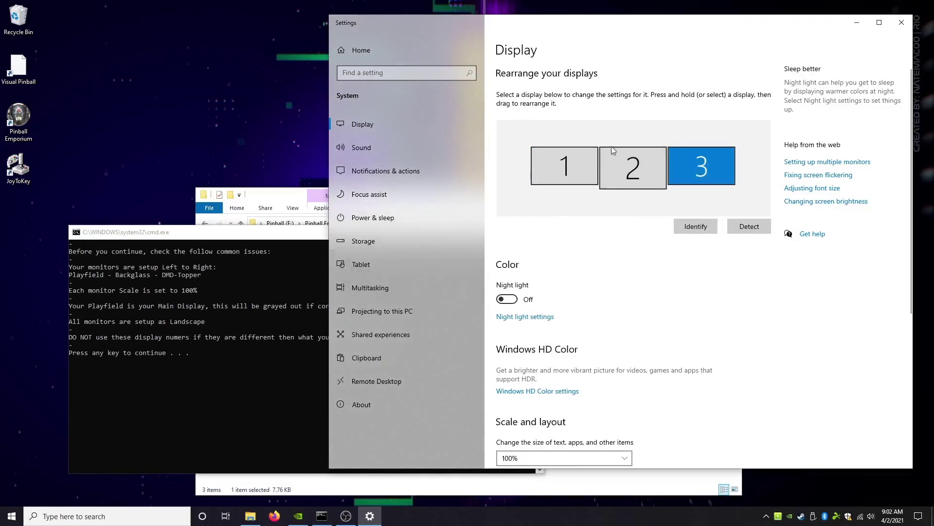
pyautogui.click(613, 162)
pyautogui.click(574, 163)
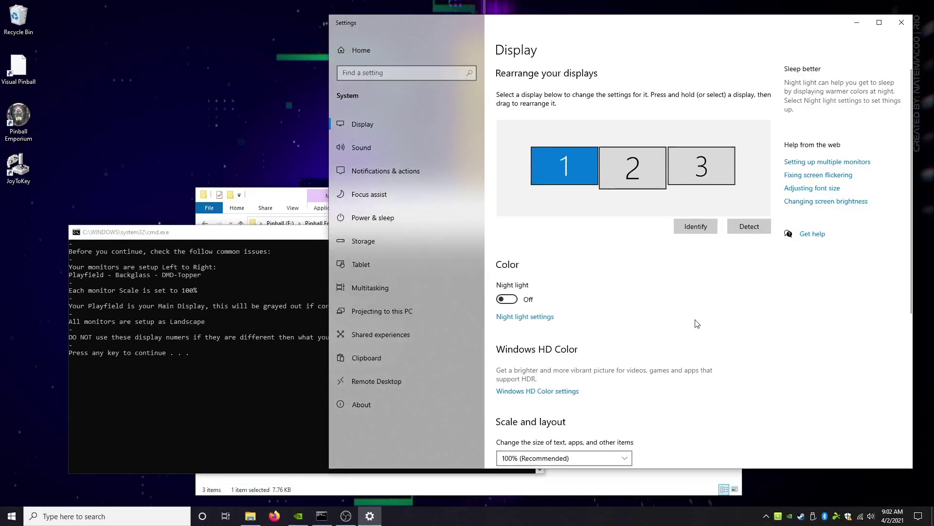
pyautogui.scroll(-5, 867, 292)
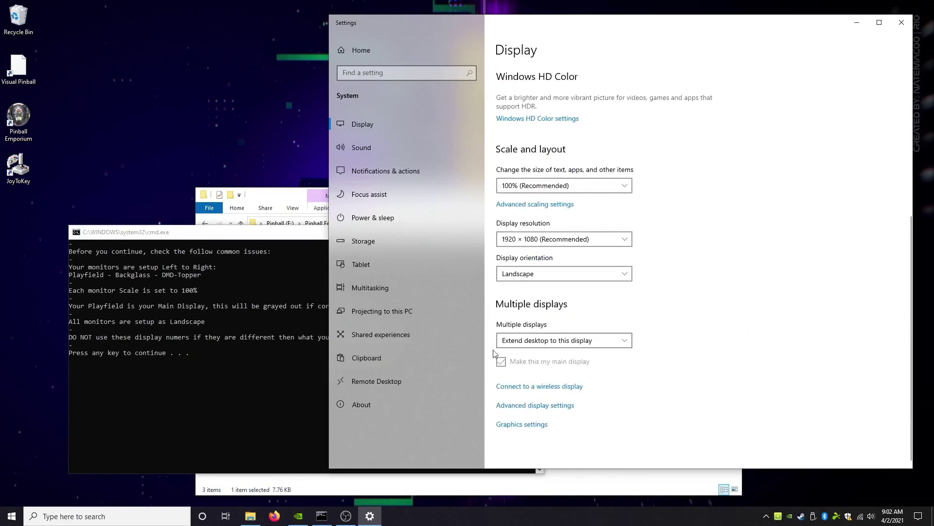
pyautogui.scroll(5, 623, 362)
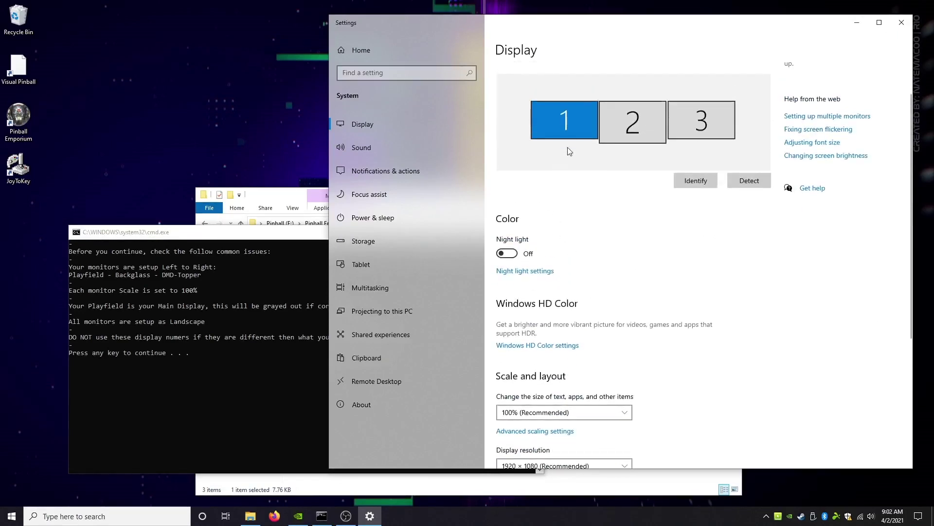
pyautogui.click(638, 141)
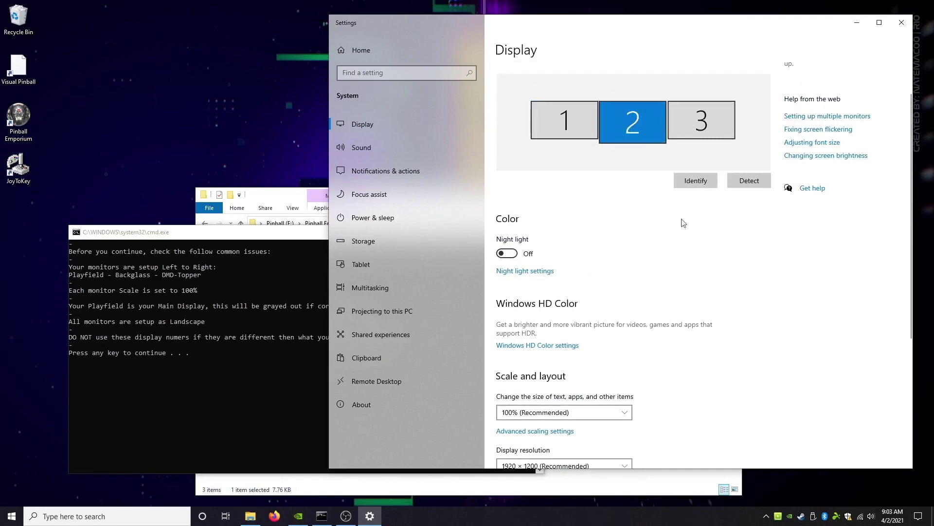
pyautogui.scroll(-5, 703, 321)
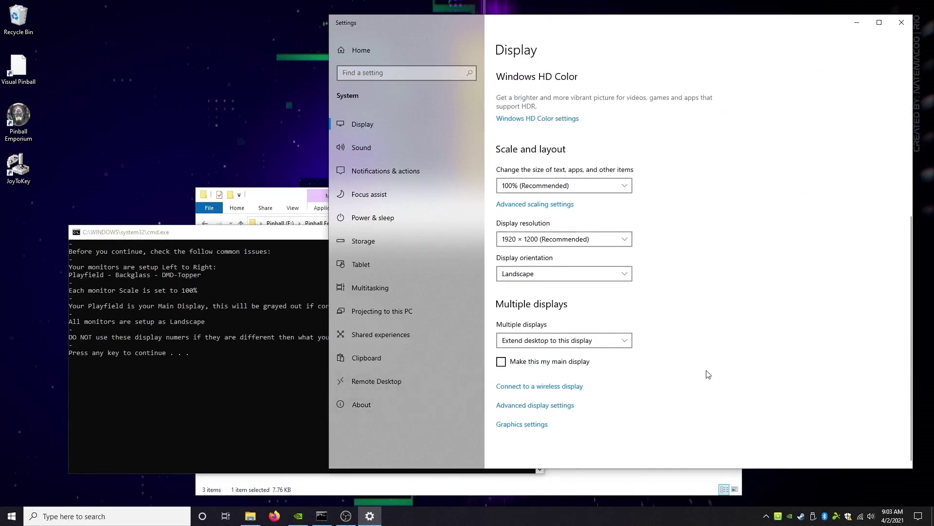
pyautogui.scroll(5, 708, 373)
pyautogui.click(542, 161)
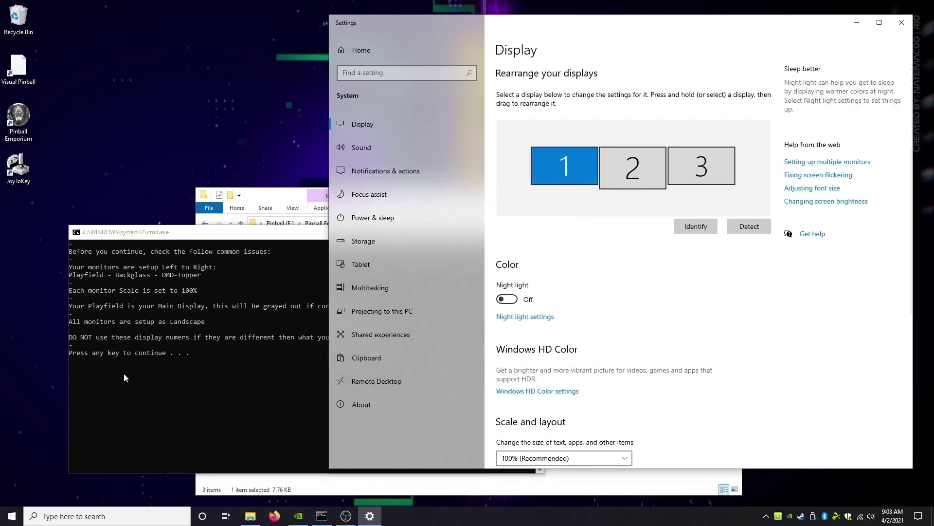
pyautogui.click(261, 384)
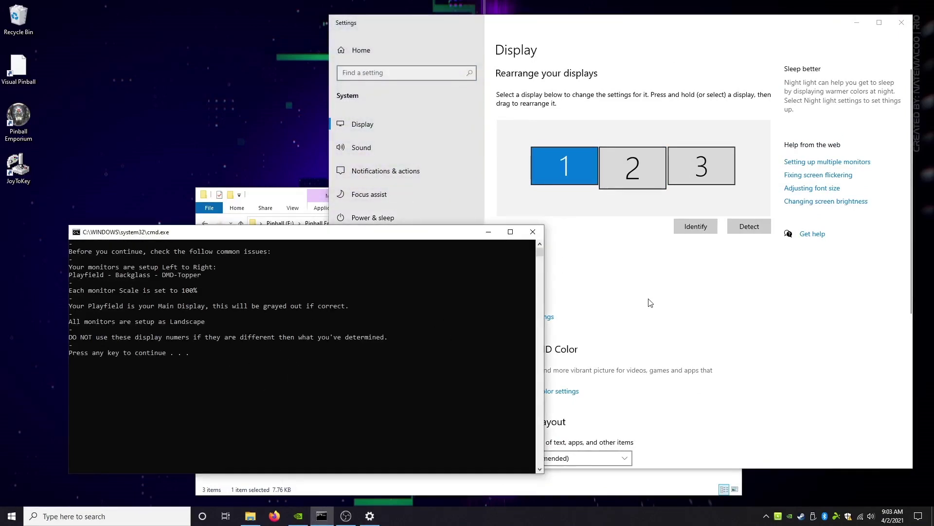
pyautogui.click(901, 25)
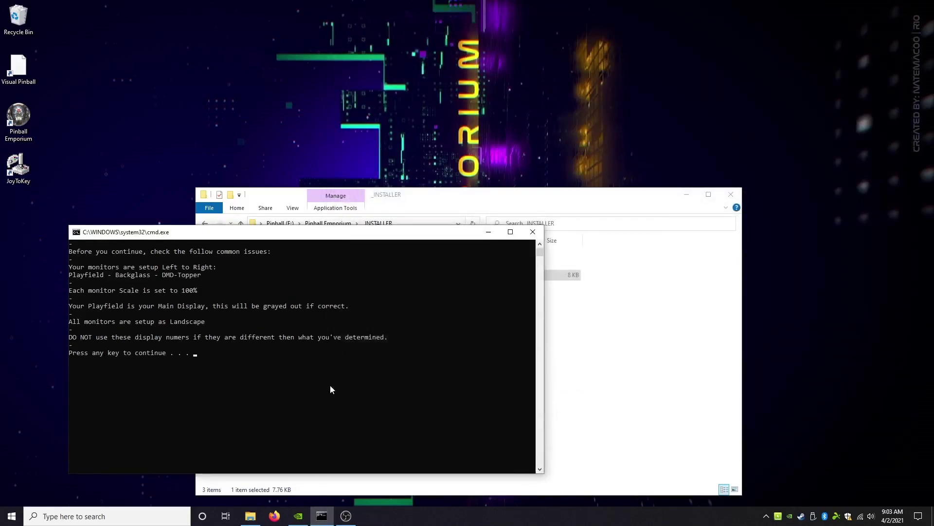
# Step: Continue the display setup and set the playfield resolution to 1920 x 1080 with display number 1
pyautogui.press('Return')
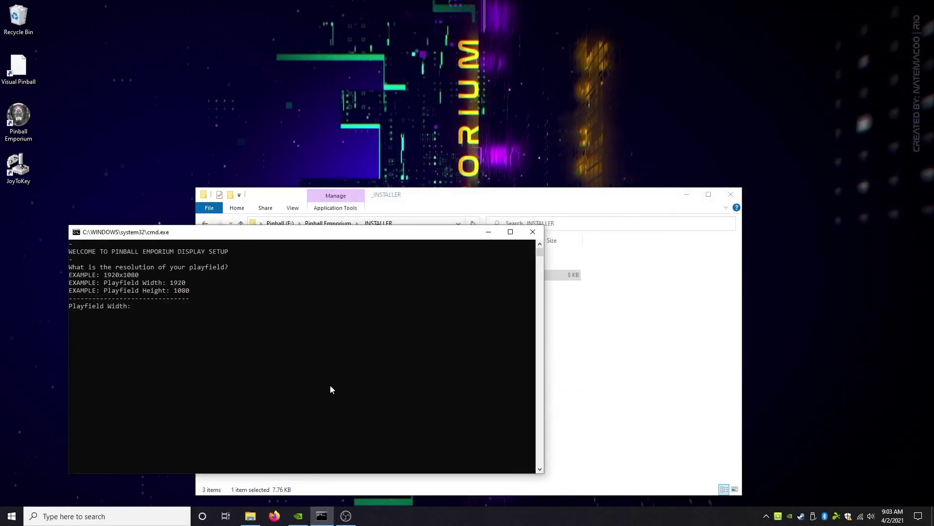
pyautogui.write('1920')
pyautogui.press('Return')
pyautogui.write('1080')
pyautogui.press('Return')
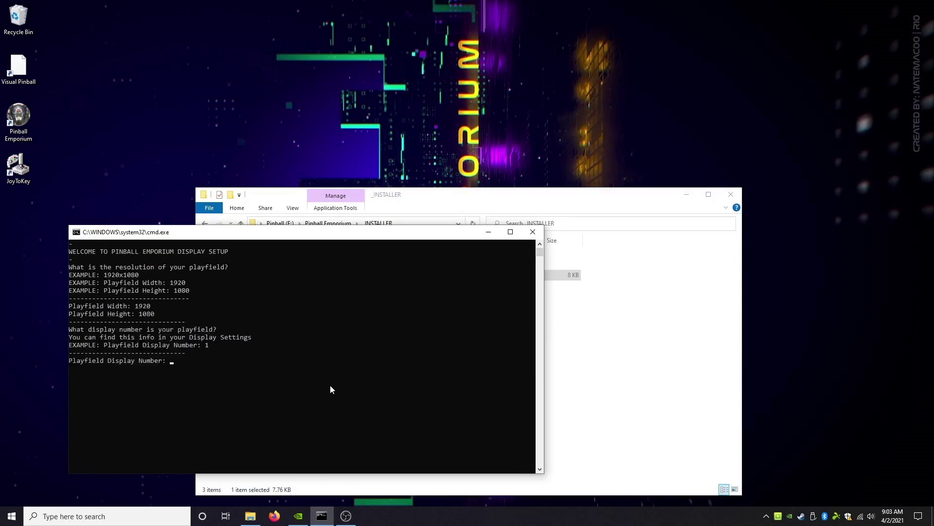
pyautogui.write('1')
pyautogui.press('Return')
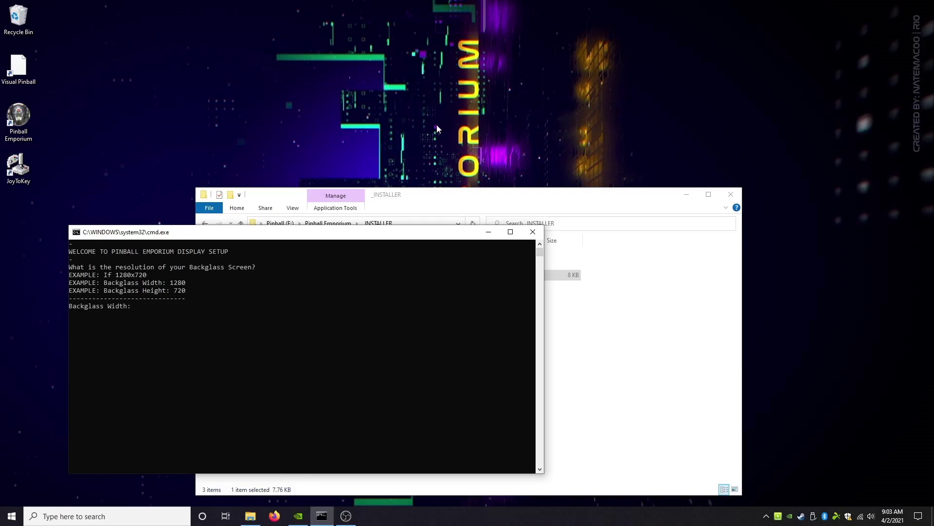
# Step: Set the backglass resolution to 1920 x 1200 with display number 3
pyautogui.write('1920')
pyautogui.press('Return')
pyautogui.write('1200')
pyautogui.press('Return')
pyautogui.write('2')
pyautogui.press('Return')
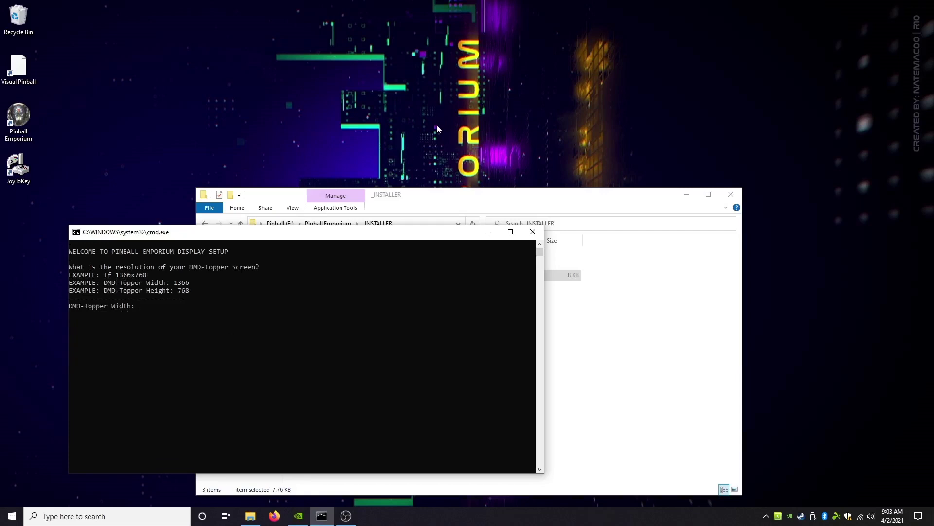
# Step: Set the DMD-Topper resolution to 1920 x 1080 with display number 2
pyautogui.write('1920')
pyautogui.press('Return')
pyautogui.write('1080')
pyautogui.press('Return')
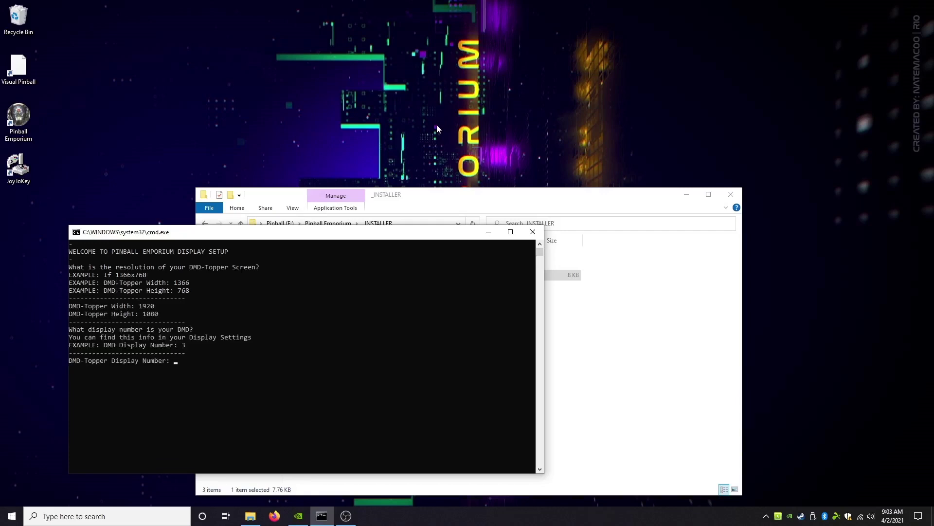
pyautogui.write('2')
pyautogui.press('Return')
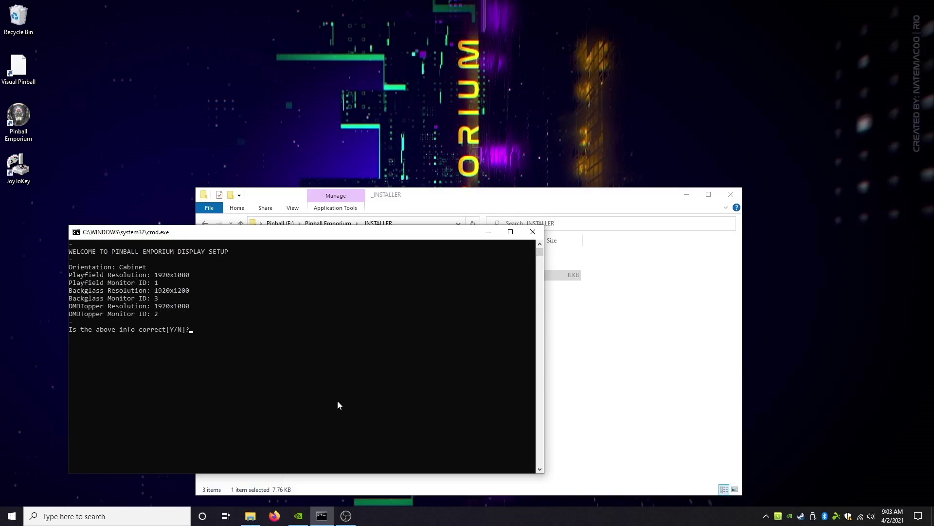
# Step: Confirm the cabinet orientation, resolutions and monitor IDs as correct and start the display setup for all programs
pyautogui.write('y')
pyautogui.press('Return')
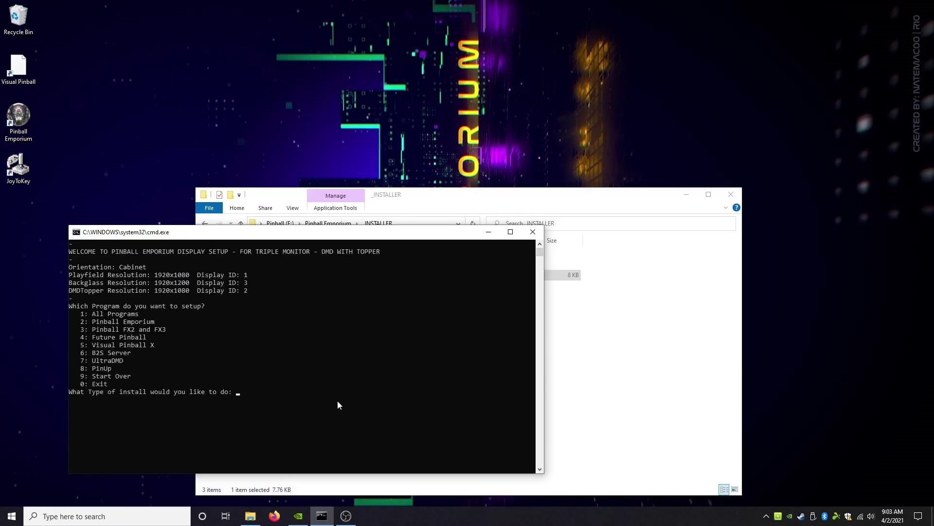
pyautogui.moveTo(339, 233); pyautogui.dragTo(494, 236)
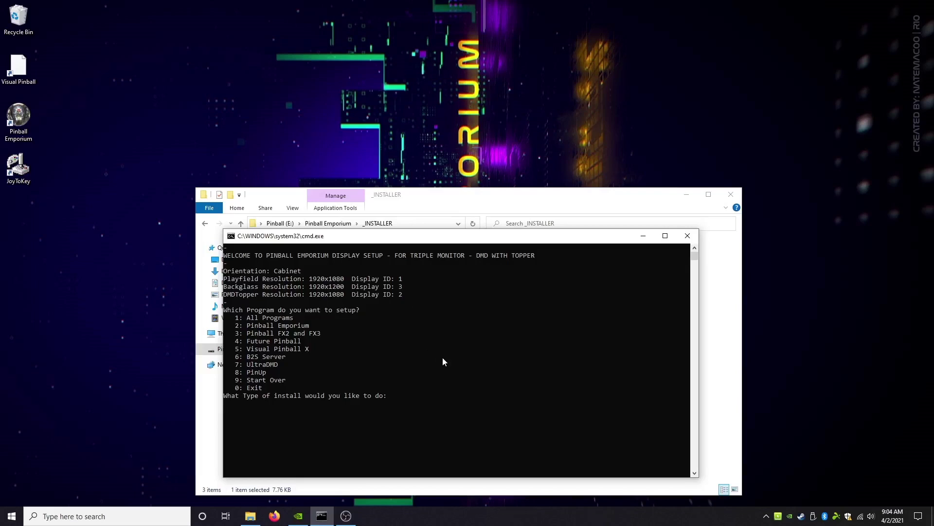
pyautogui.write('1')
pyautogui.press('Return')
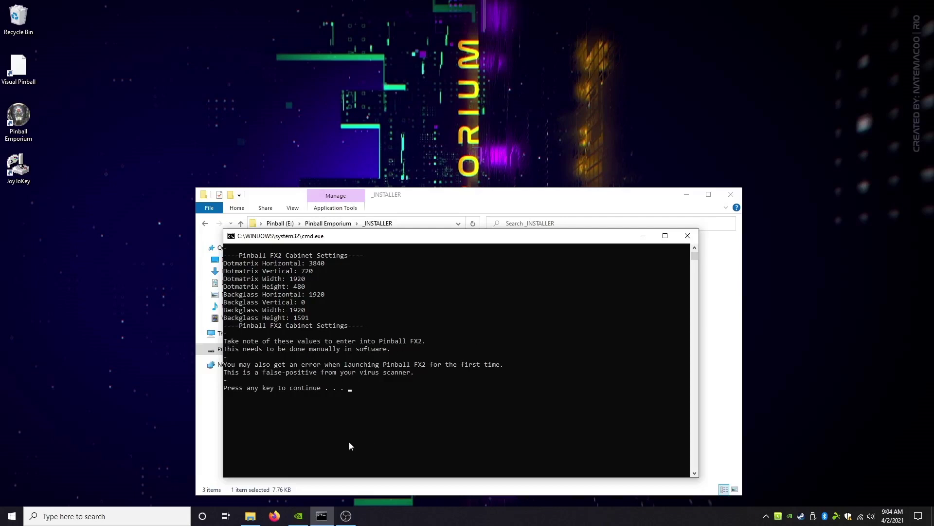
# Step: Continue past the Pinball FX2 cabinet settings and the following setup prompts up to the backglass test
pyautogui.press('Return')
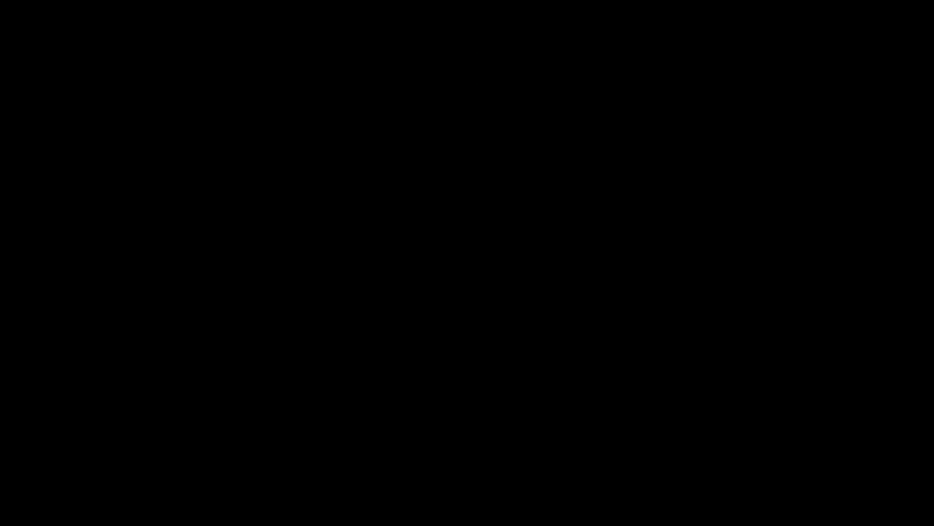
pyautogui.press('Return')
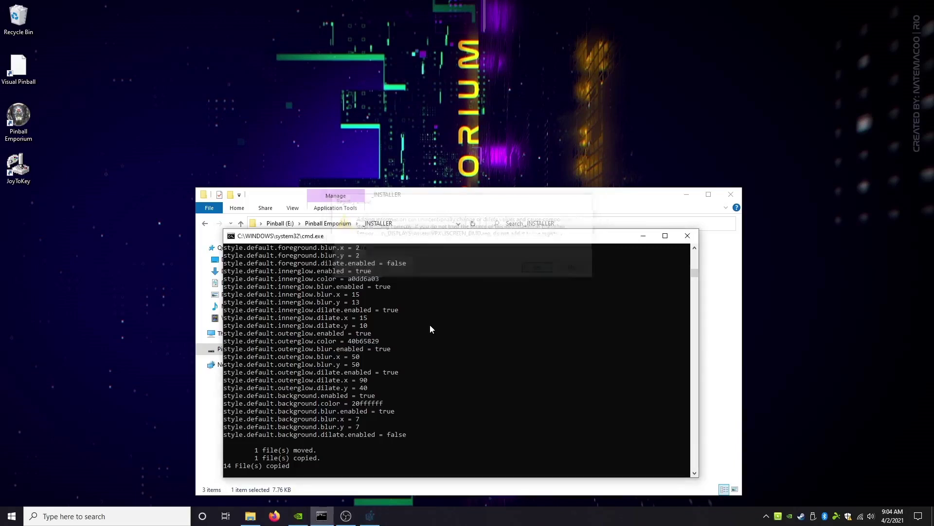
pyautogui.press('Return')
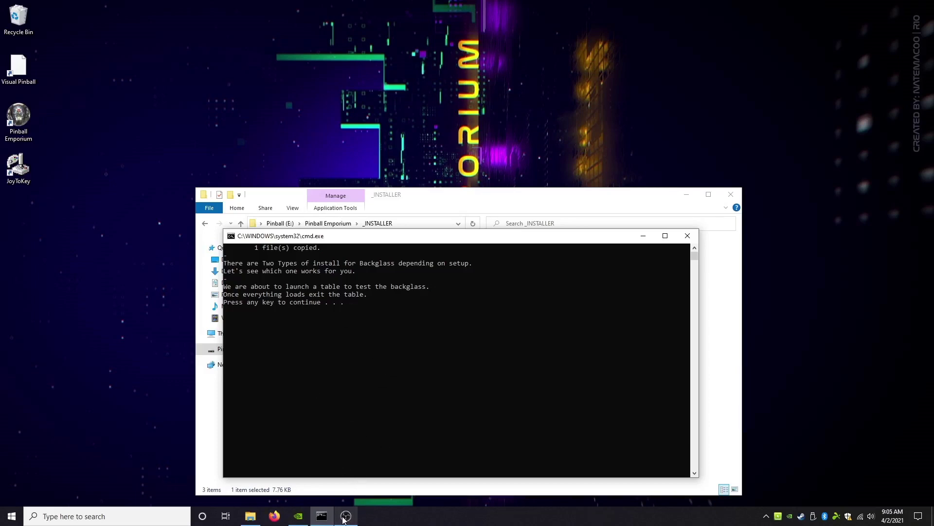
# Step: Switch to OBS, select the 3Topper scene and return to the display setup console
pyautogui.moveTo(344, 519)
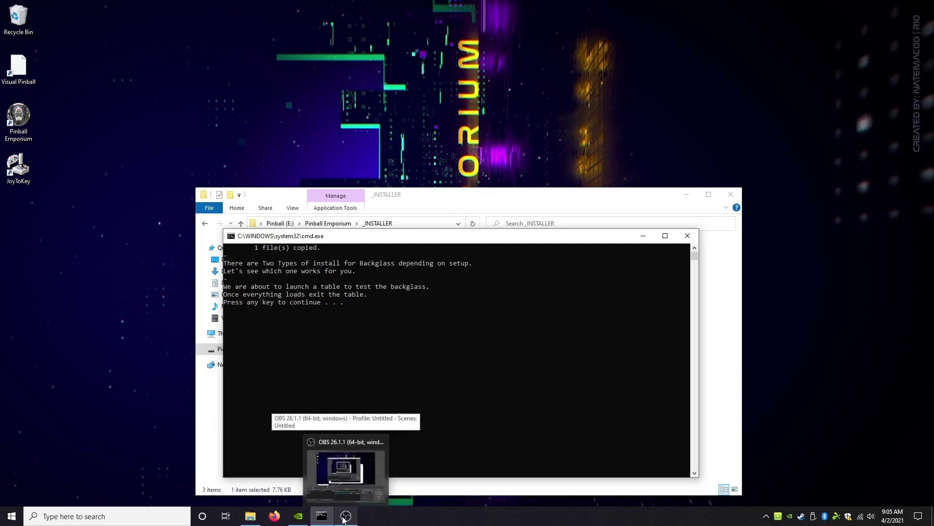
pyautogui.click(345, 467)
pyautogui.click(212, 382)
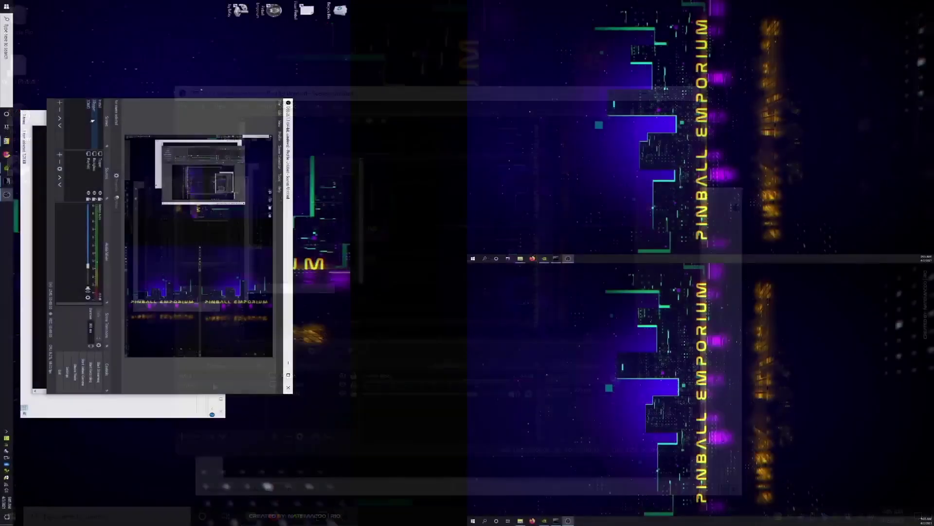
pyautogui.click(36, 192)
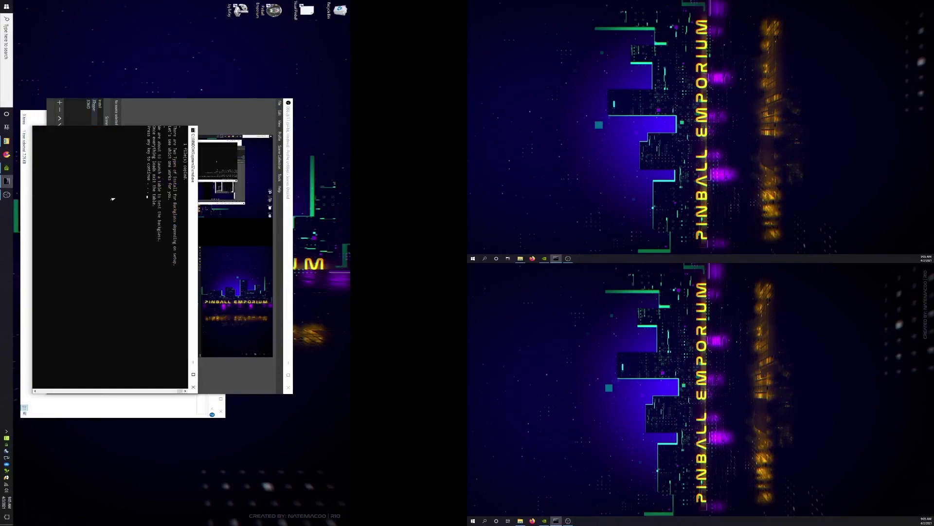
# Step: Run the backglass test table, exit it and answer yes to the backglass looking correct
pyautogui.press('Return')
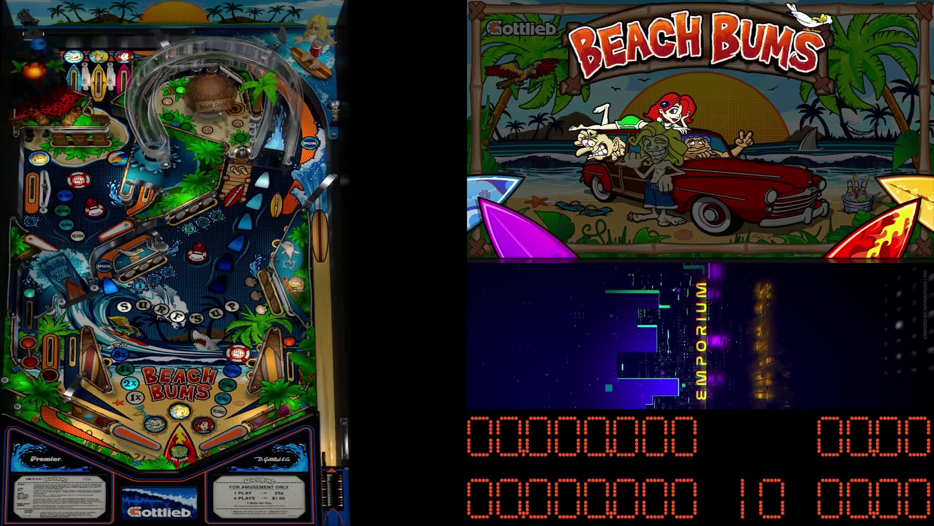
pyautogui.press('q')
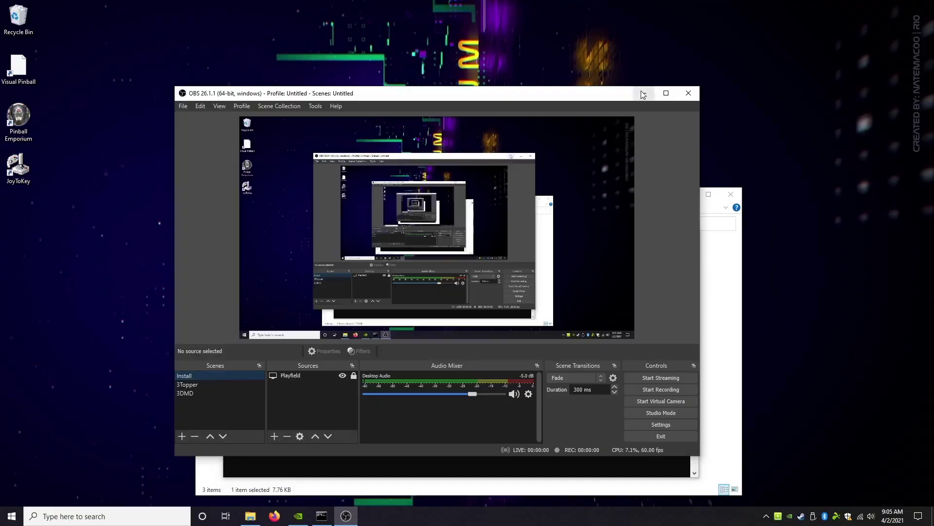
pyautogui.click(643, 94)
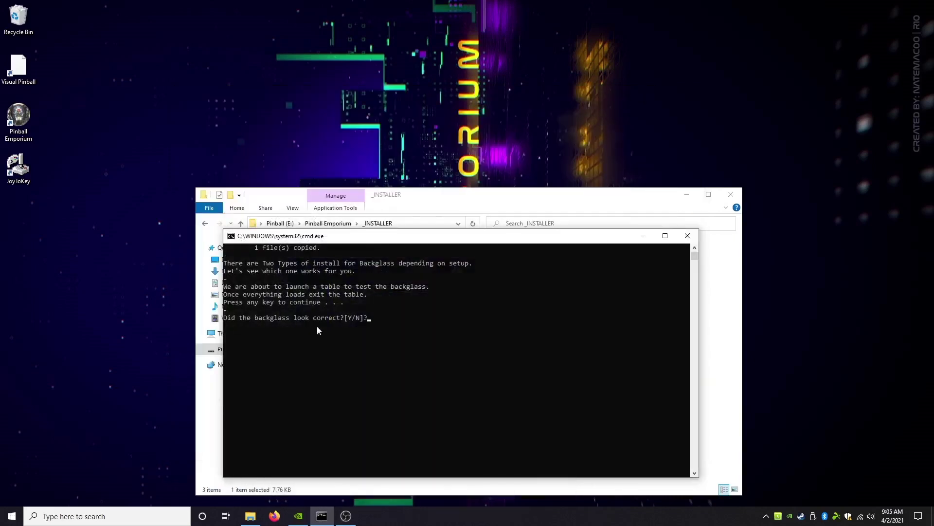
pyautogui.write('y')
pyautogui.press('Return')
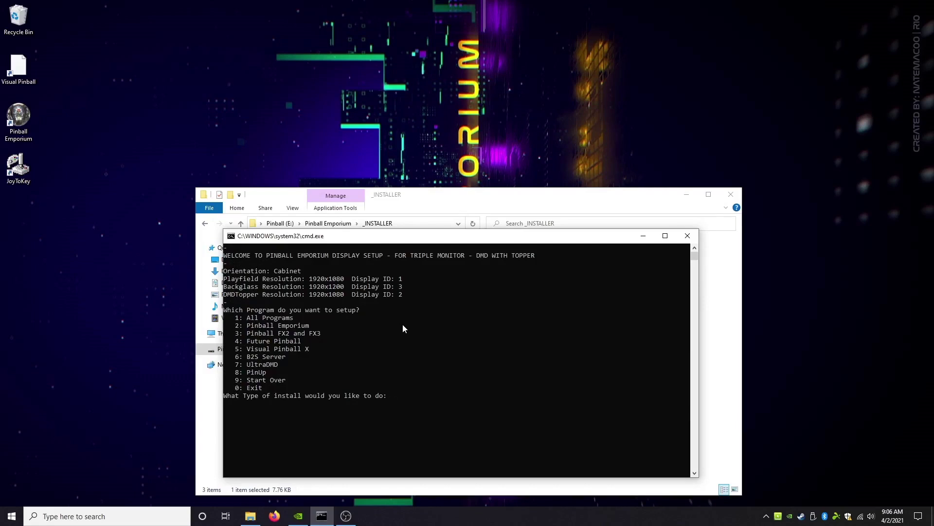
# Step: Exit the triple-monitor display setup and close the Pinball Emporium installer
pyautogui.write('0')
pyautogui.press('Return')
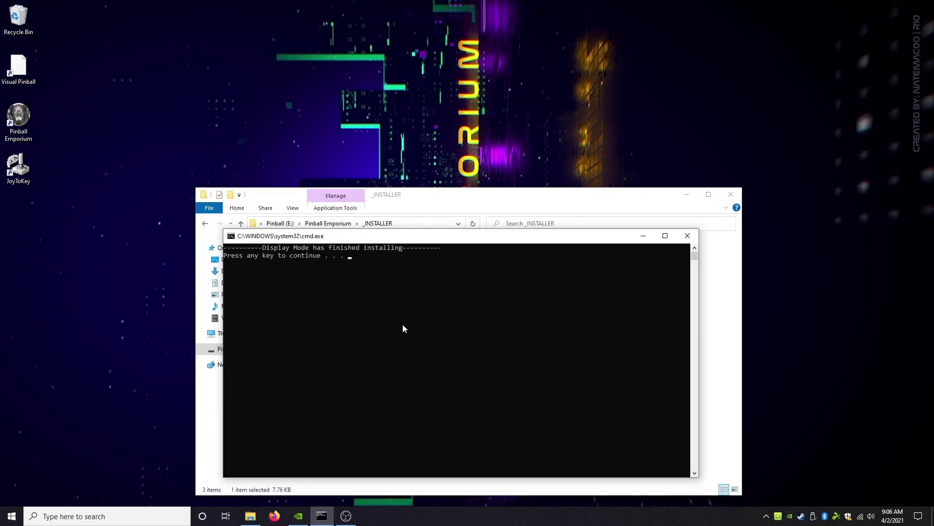
pyautogui.press('Return')
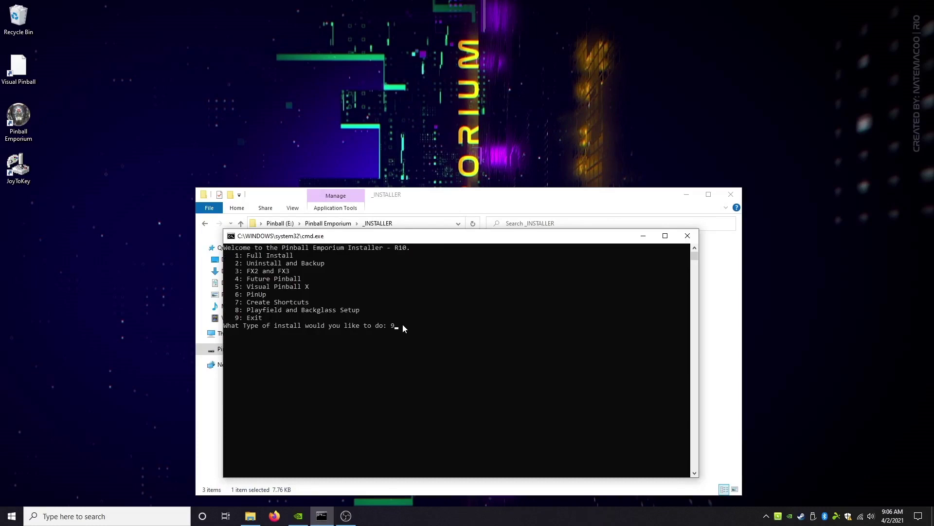
pyautogui.press('Return')
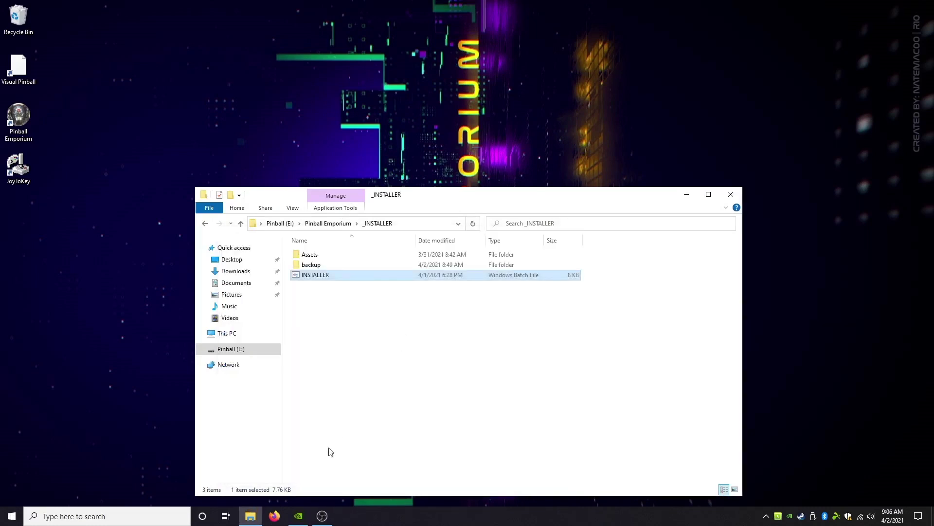
# Step: Switch to OBS, select the 3Topper scene and minimize the OBS window
pyautogui.click(323, 516)
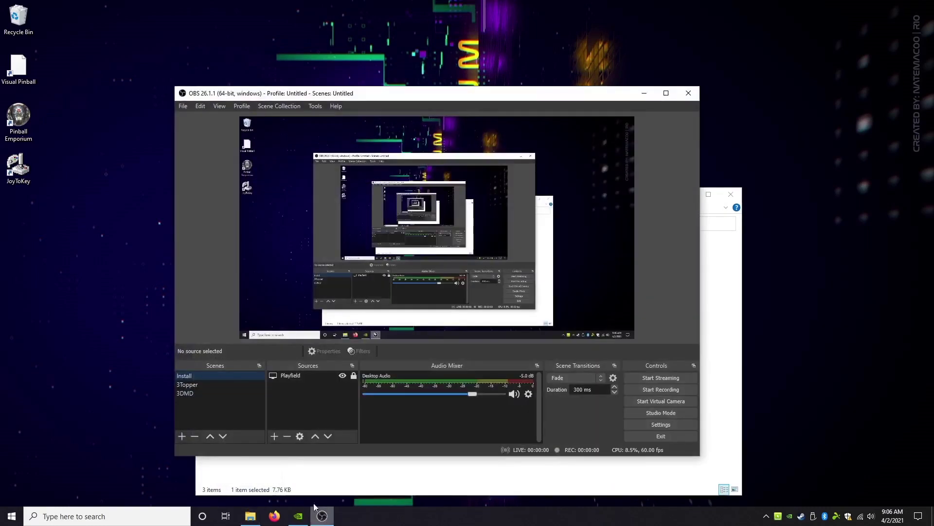
pyautogui.click(211, 385)
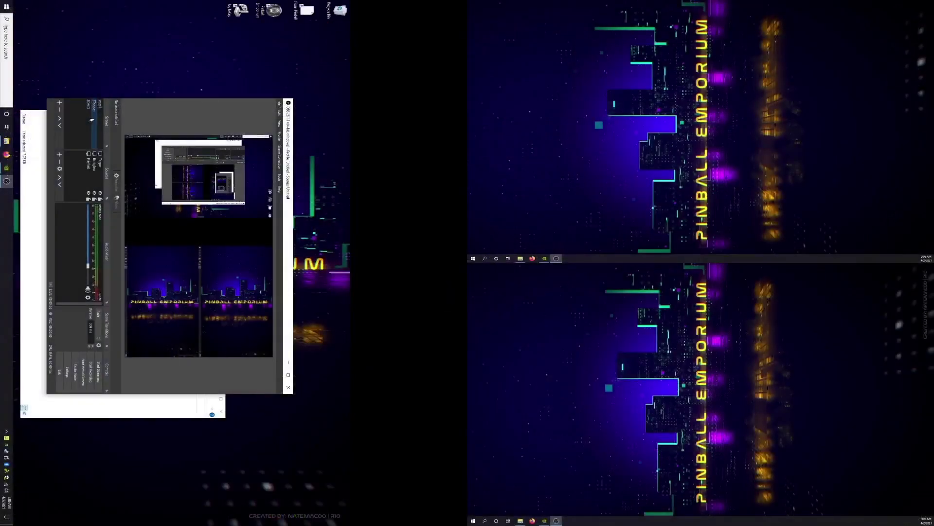
pyautogui.click(288, 362)
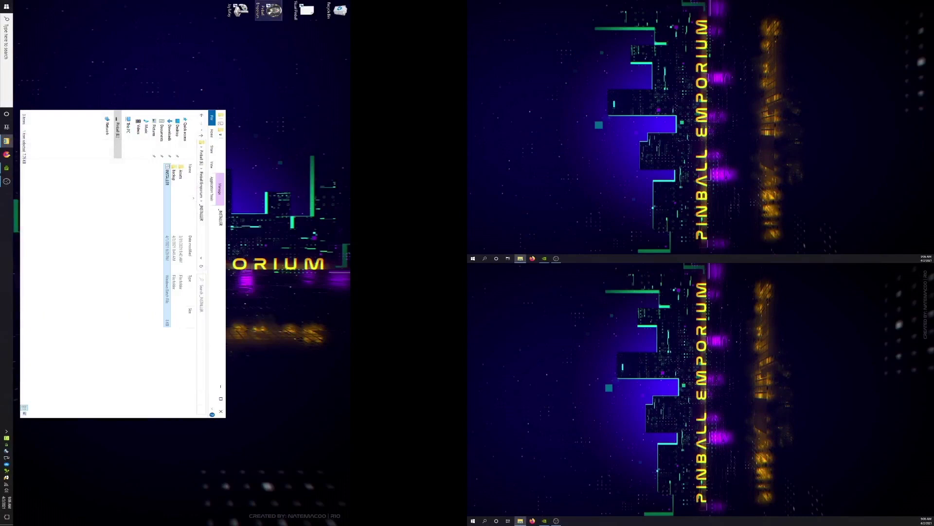
pyautogui.click(305, 9)
pyautogui.doubleClick(306, 10)
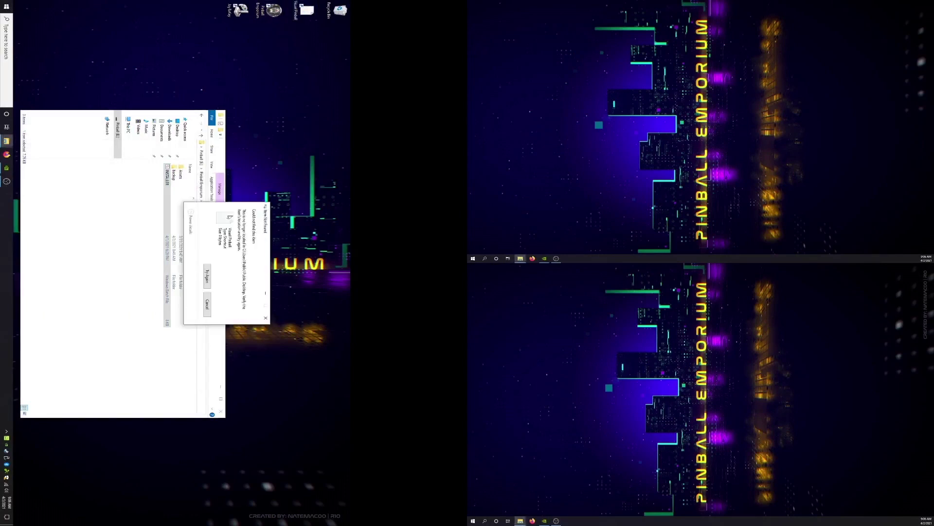
pyautogui.click(208, 305)
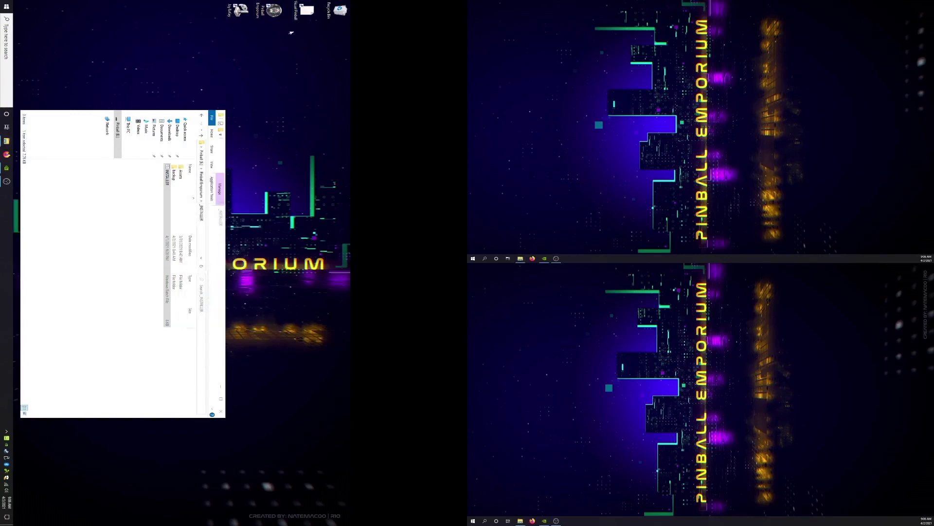
# Step: Launch Pinball Emporium and browse forward through the tables to check the playfield, backglass and topper displays
pyautogui.click(271, 10)
pyautogui.doubleClick(270, 10)
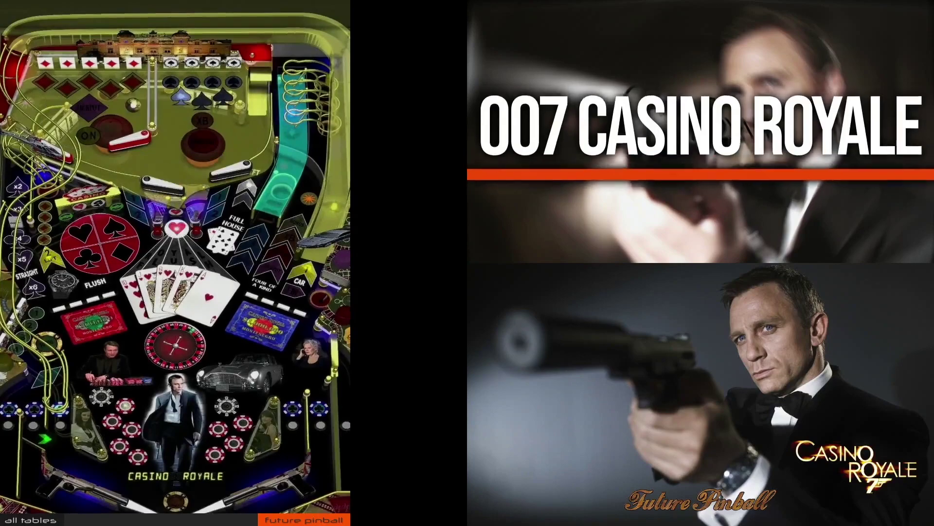
pyautogui.press('Right')
pyautogui.press('Right')
pyautogui.press('Right')
pyautogui.press('Right')
pyautogui.press('Right')
pyautogui.press('Right')
pyautogui.press('Right')
pyautogui.press('Right')
pyautogui.press('Right')
pyautogui.press('Right')
pyautogui.press('Right')
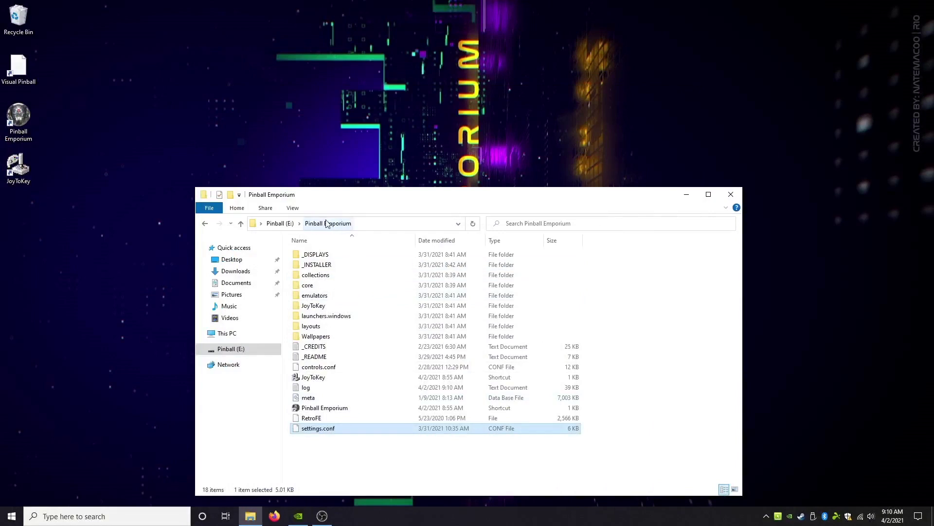
# Step: Open settings.conf in Notepad, examine the screen number entries under Display settings, and close the file without saving
pyautogui.rightClick(295, 432)
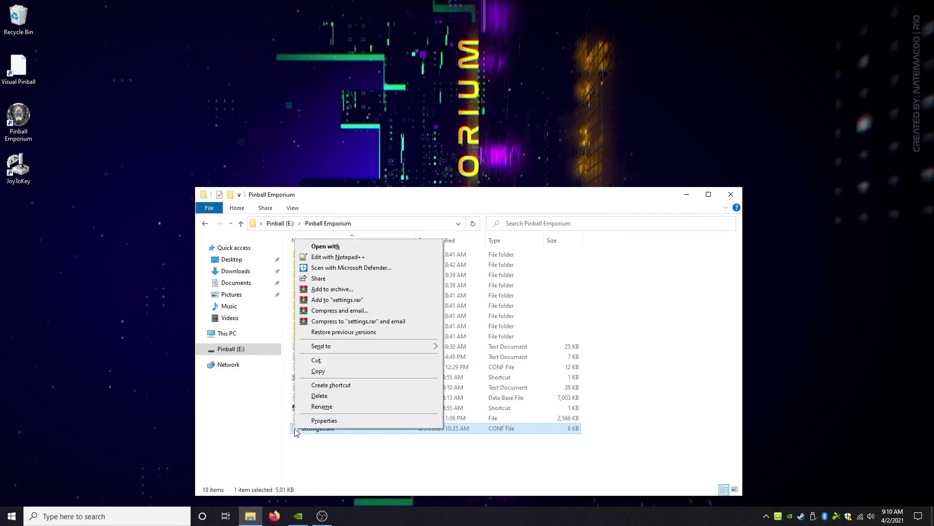
pyautogui.click(361, 248)
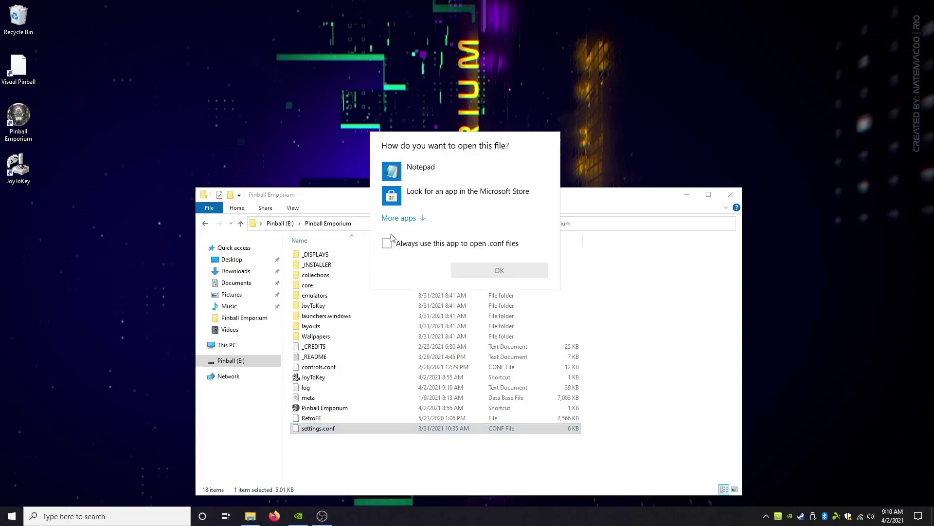
pyautogui.click(394, 169)
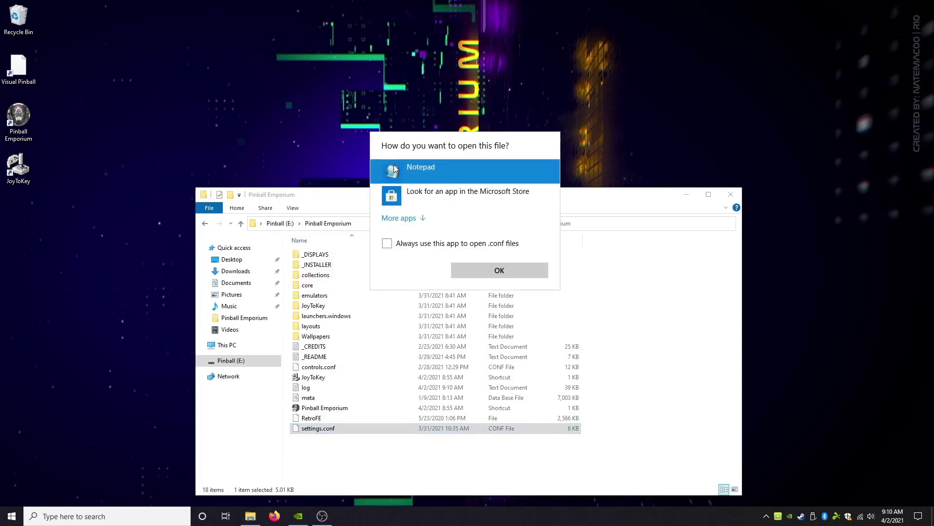
pyautogui.click(499, 271)
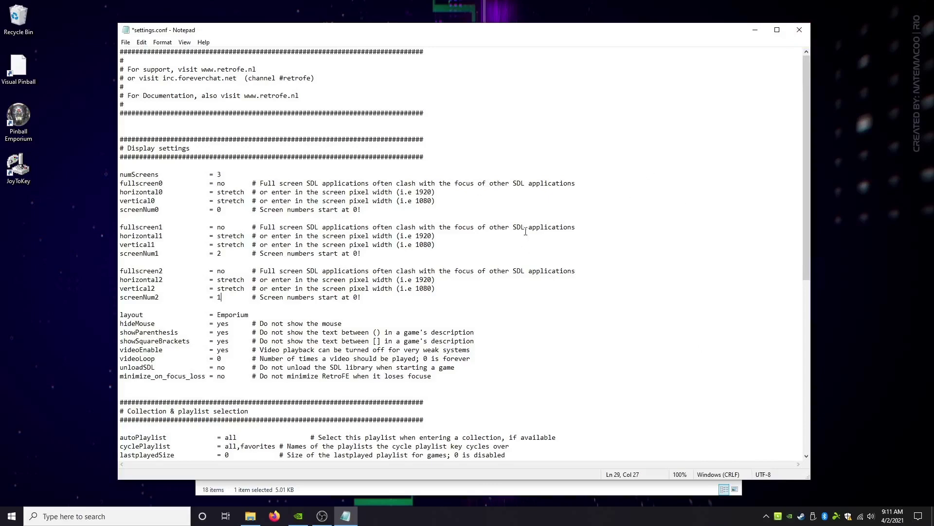
pyautogui.click(801, 30)
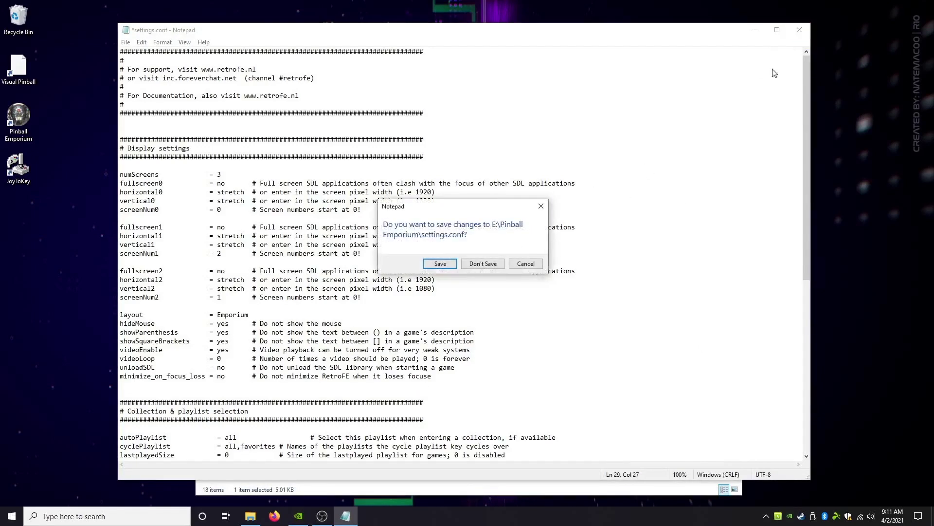
pyautogui.click(483, 262)
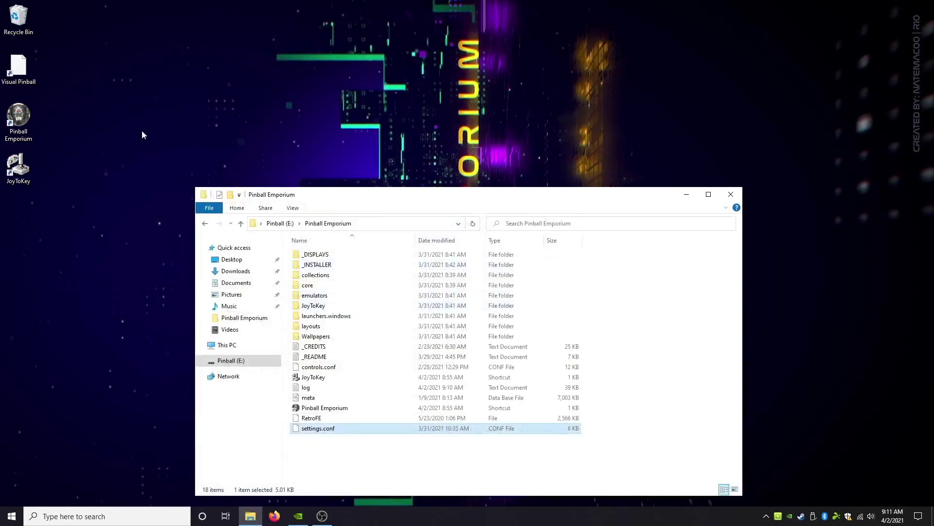
# Step: Relaunch Pinball Emporium, then switch to OBS to show all three screens with the 3Topper scene and minimize its window
pyautogui.click(14, 114)
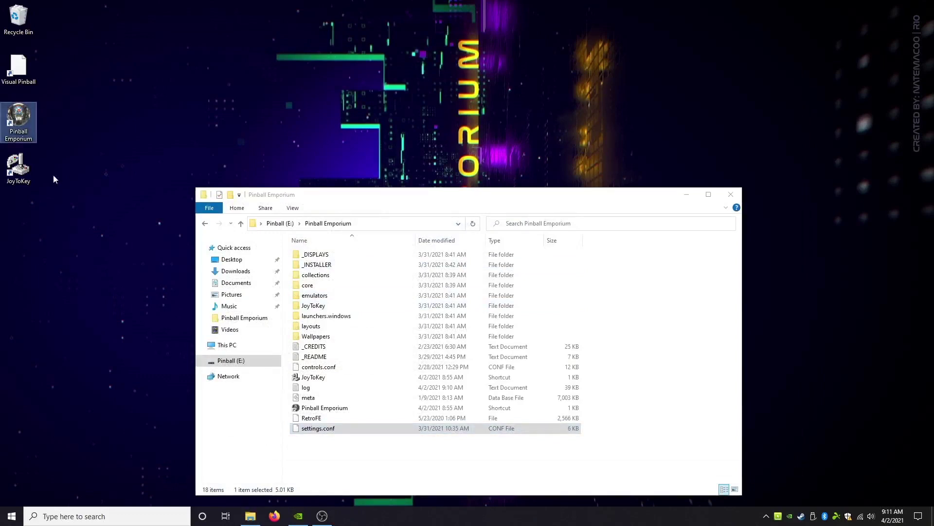
pyautogui.doubleClick(16, 125)
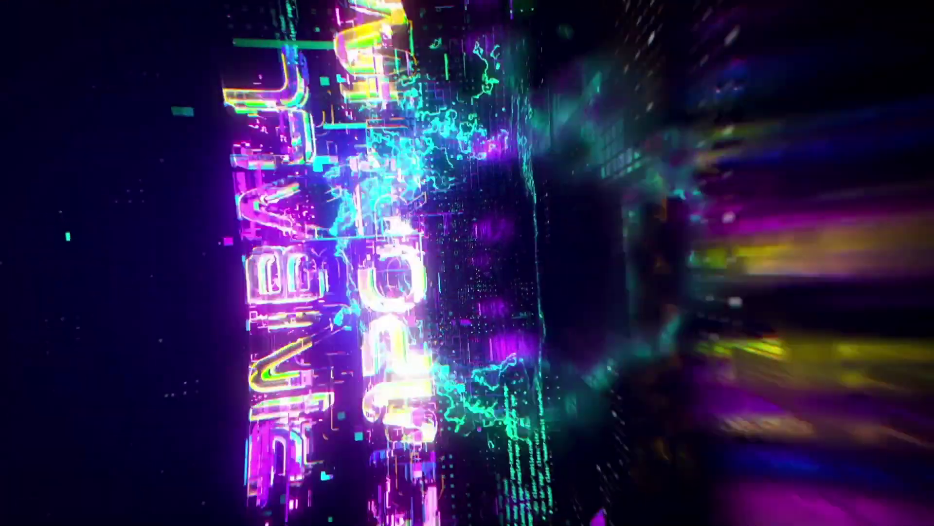
pyautogui.hotkey('alt', 'Tab')
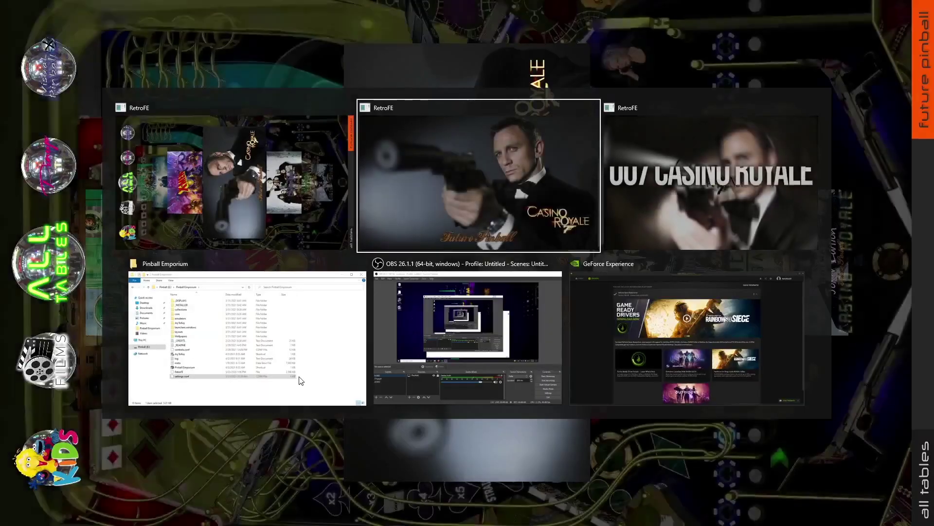
pyautogui.hotkey('alt', 'Tab')
pyautogui.hotkey('alt', 'Tab')
pyautogui.hotkey('alt', 'Tab')
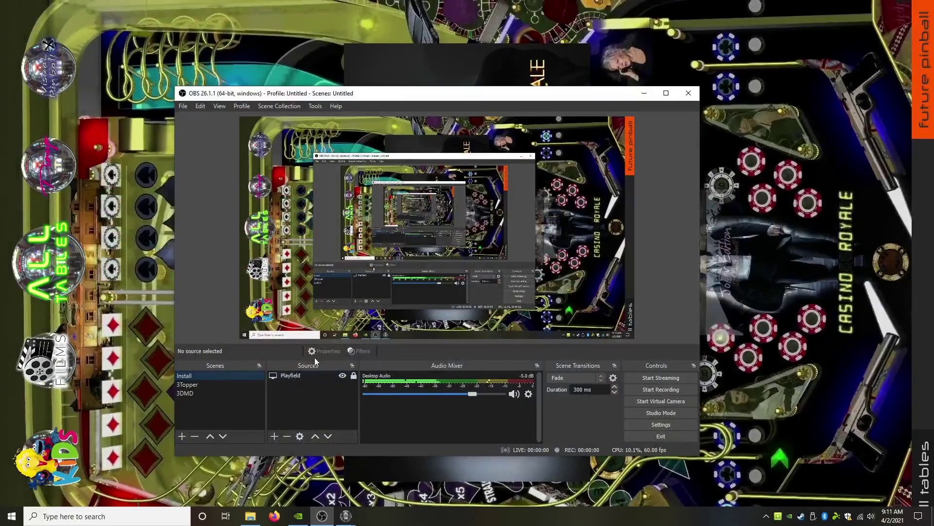
pyautogui.click(218, 385)
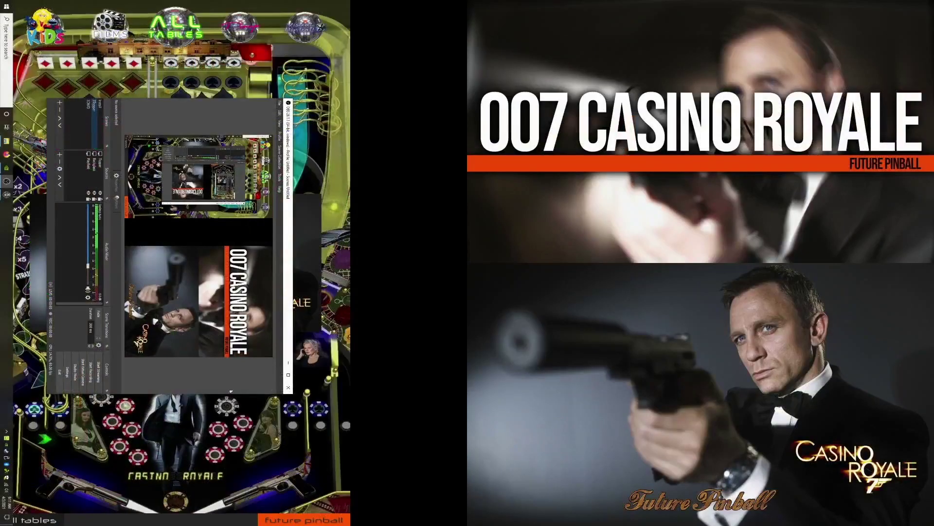
pyautogui.click(287, 361)
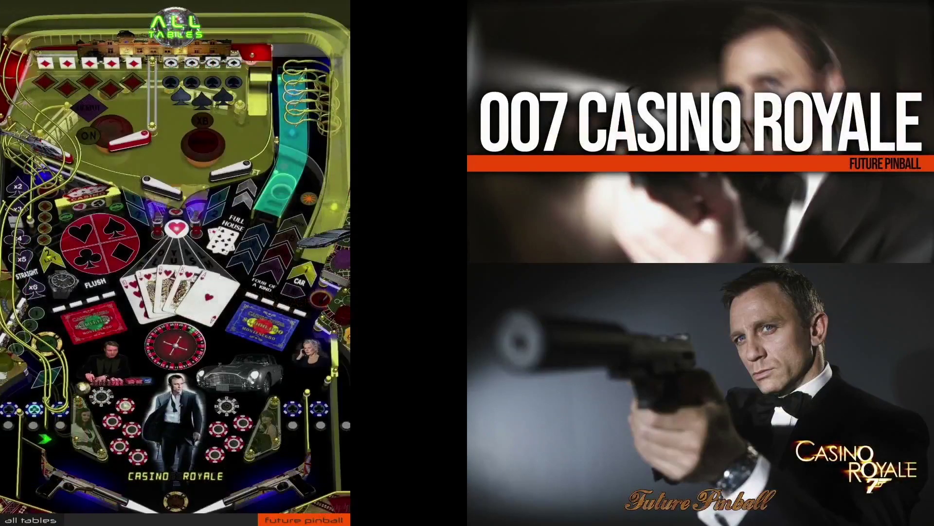
# Step: Browse the tables and the category filters, then select the Visual Pinball X table Tron Legacy
pyautogui.press('Right')
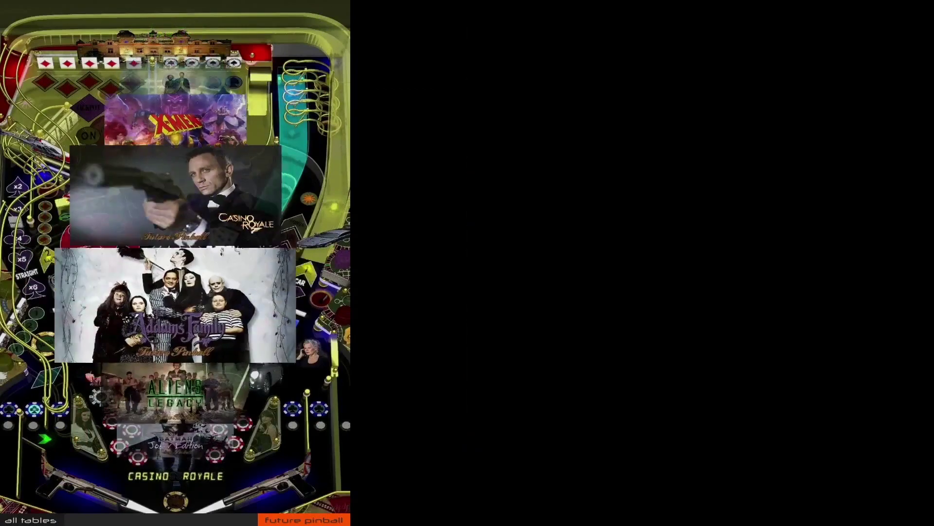
pyautogui.press('Left')
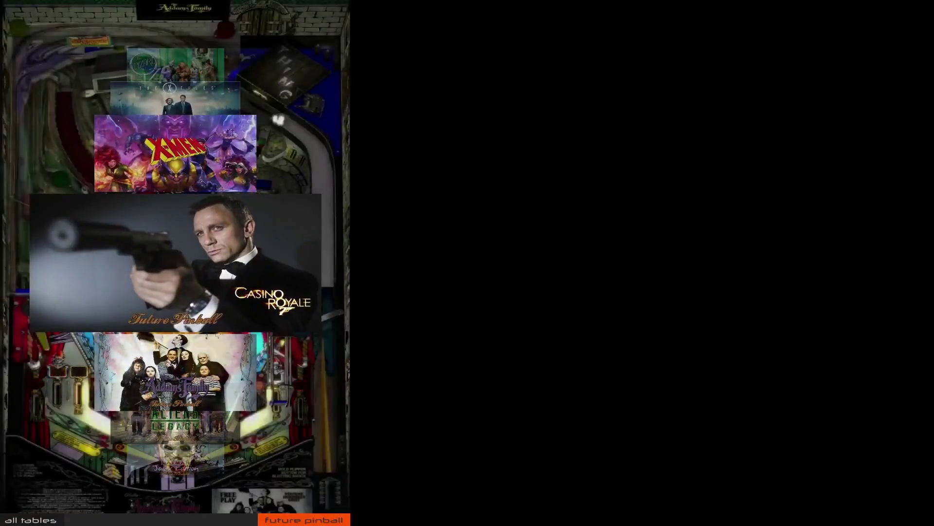
pyautogui.press('Up')
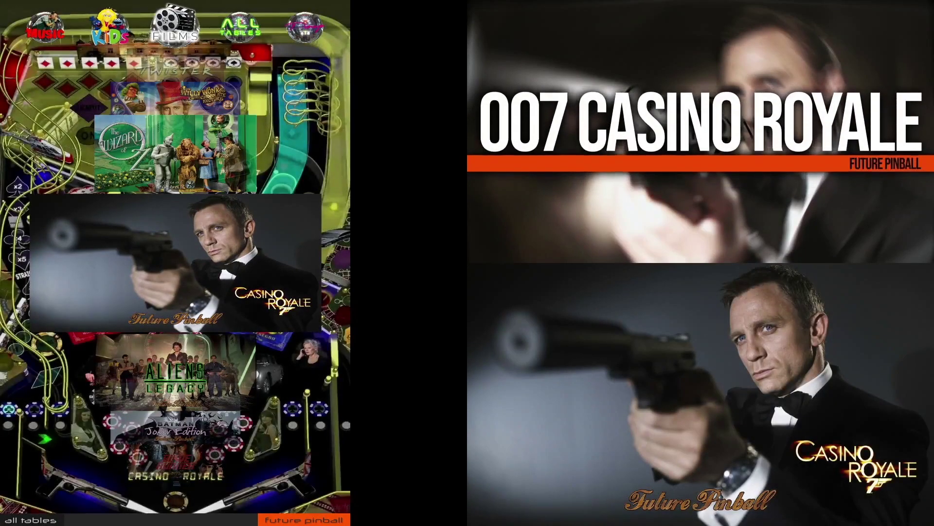
pyautogui.press('Left')
pyautogui.press('Left')
pyautogui.press('Left')
pyautogui.press('Left')
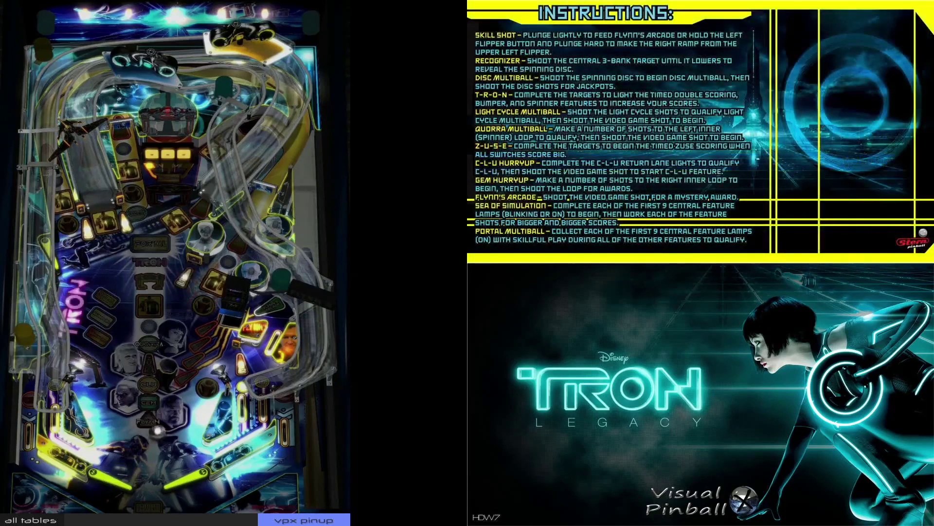
# Step: Launch Tron Legacy, insert credits and start a one-player game to check the three displays, then exit the table
pyautogui.press('Return')
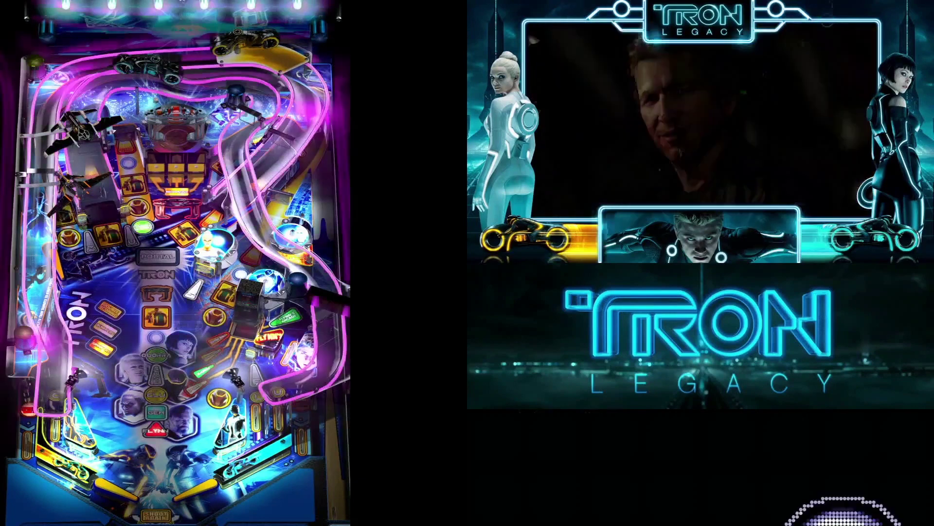
pyautogui.press('5')
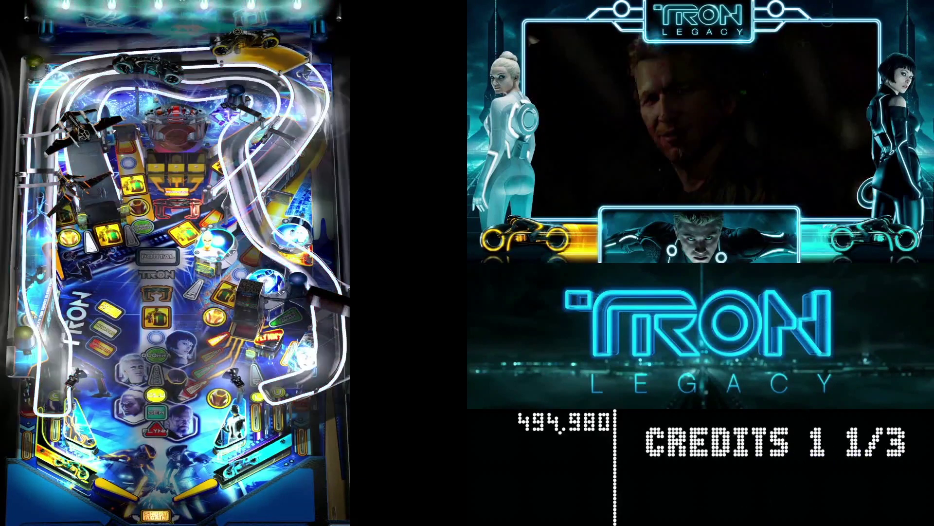
pyautogui.press('1')
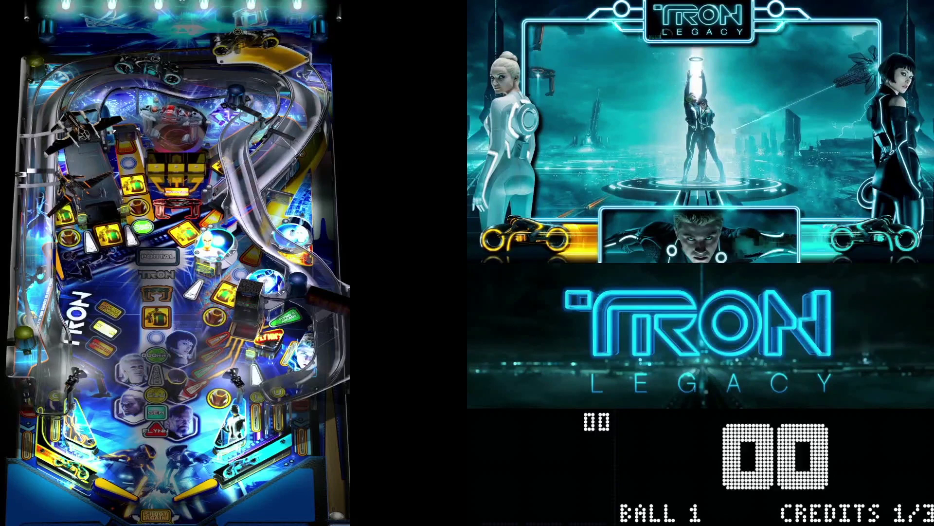
pyautogui.press('Escape')
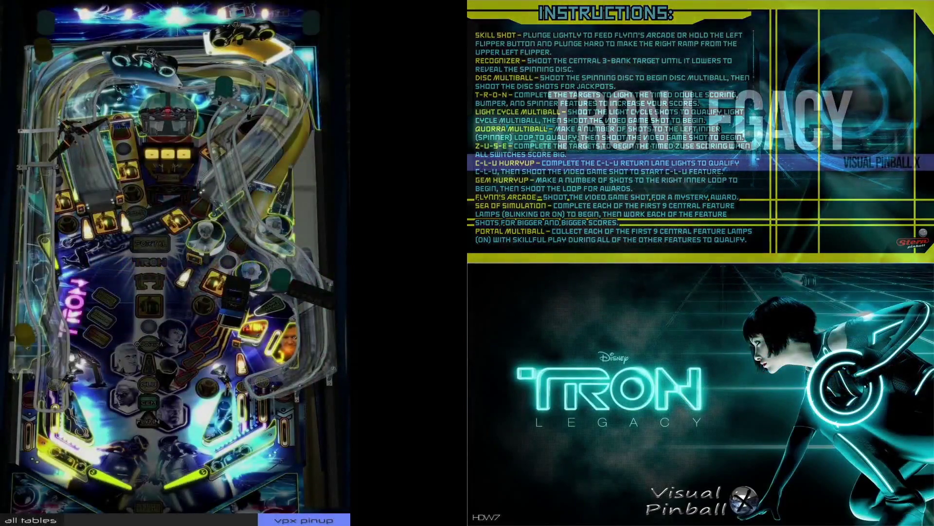
# Step: Look through the Kids category and the neighbouring tables, then quit Pinball Emporium
pyautogui.press('Escape')
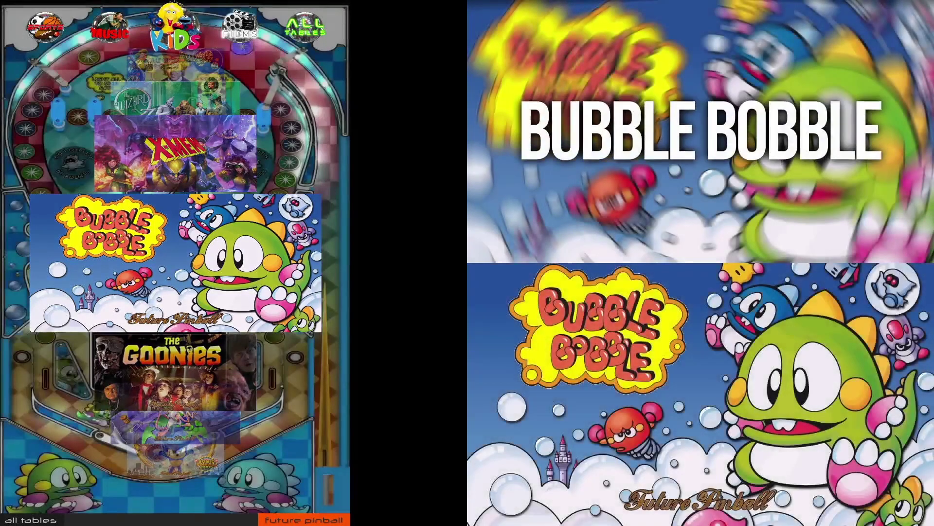
pyautogui.press('Right')
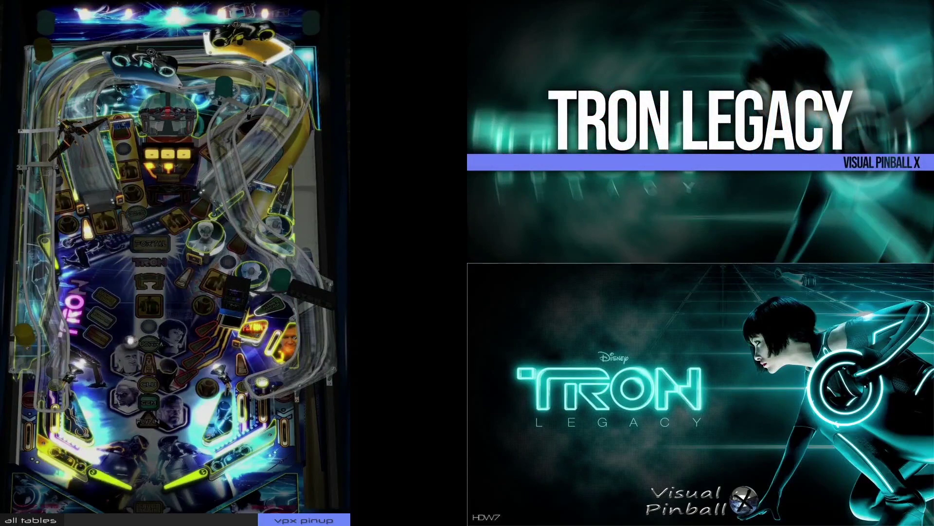
pyautogui.press('Shift_R')
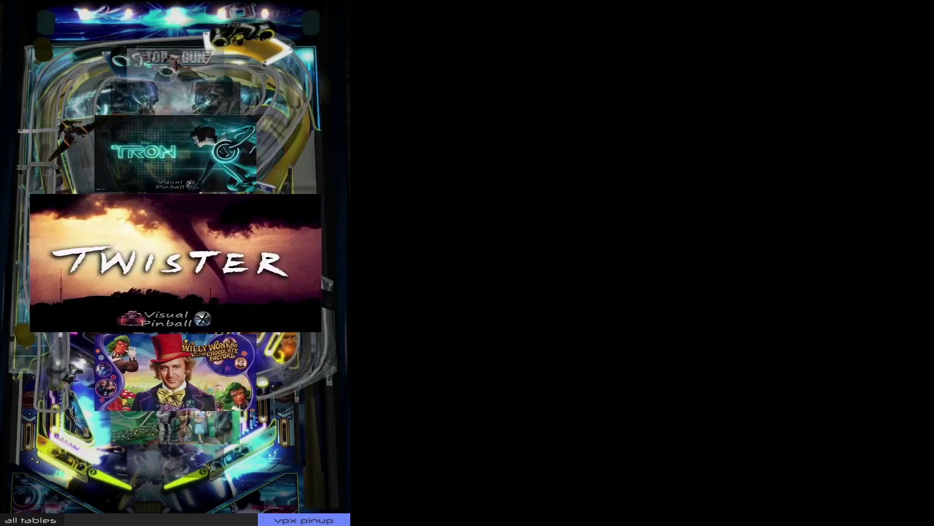
pyautogui.press('Shift_R')
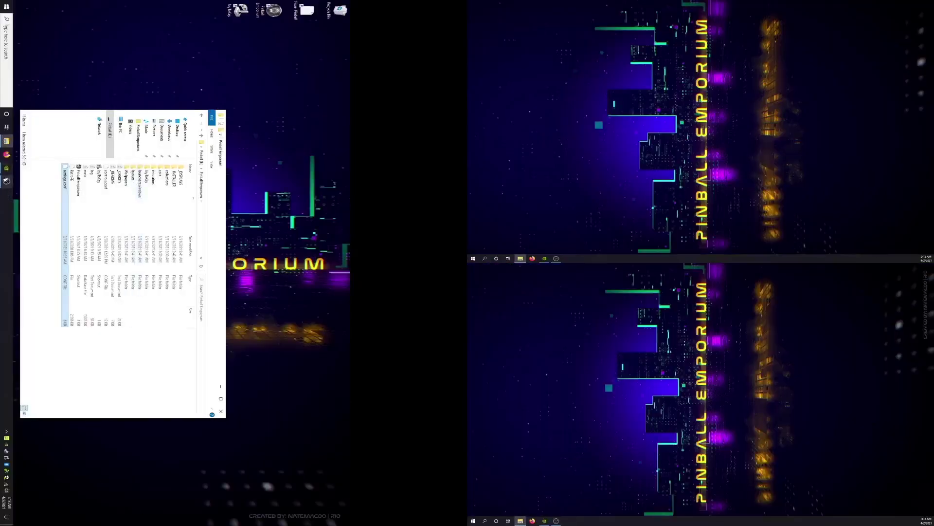
# Step: Switch to OBS, select the Install scene and minimize the OBS window
pyautogui.click(6, 181)
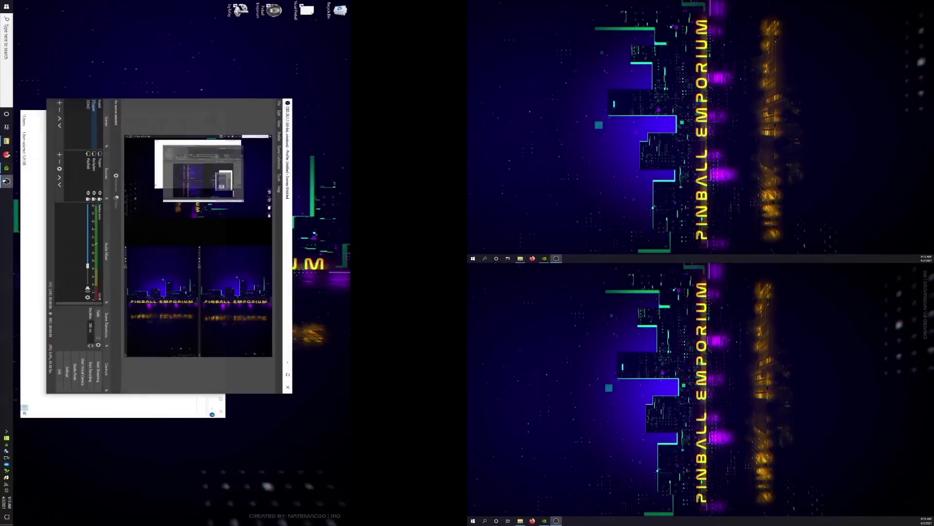
pyautogui.click(90, 112)
pyautogui.click(89, 105)
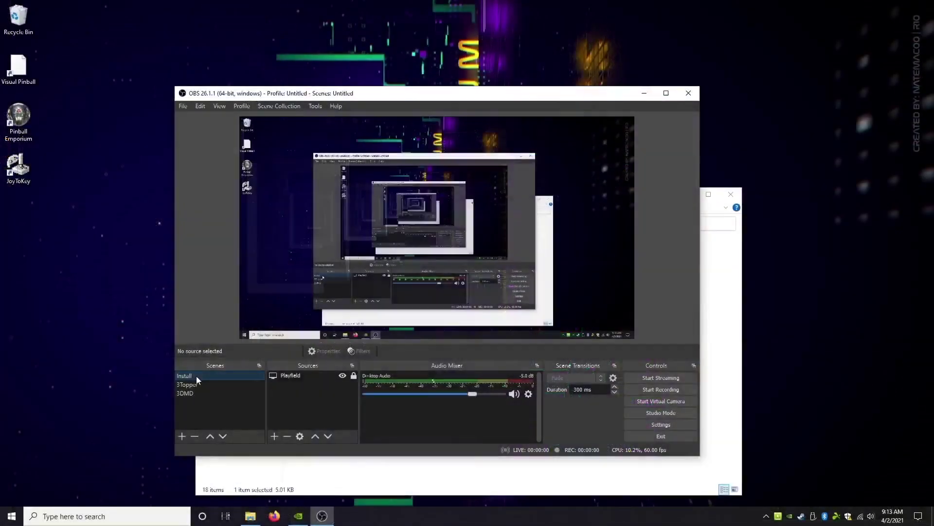
pyautogui.click(642, 97)
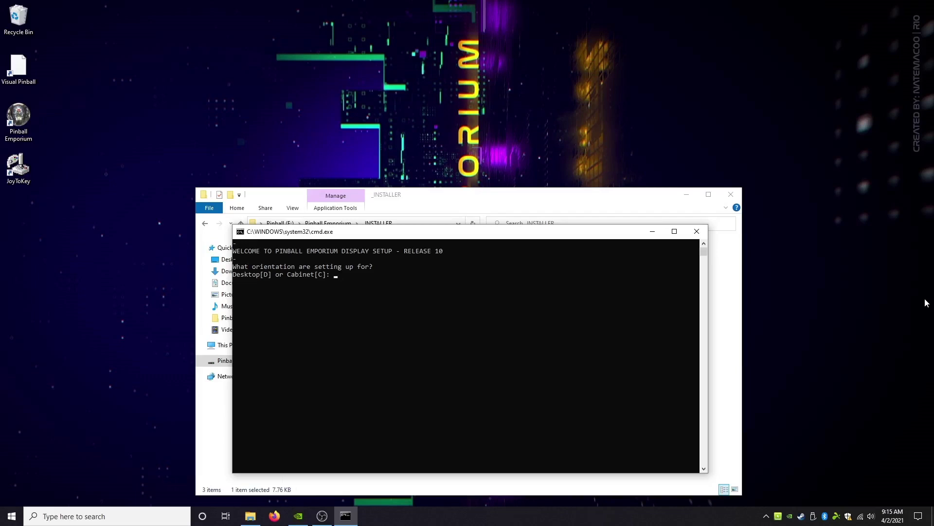
# Step: Choose the cabinet orientation in the Release 10 display setup and accept help determining the Display ID Numbers
pyautogui.write('c')
pyautogui.press('Return')
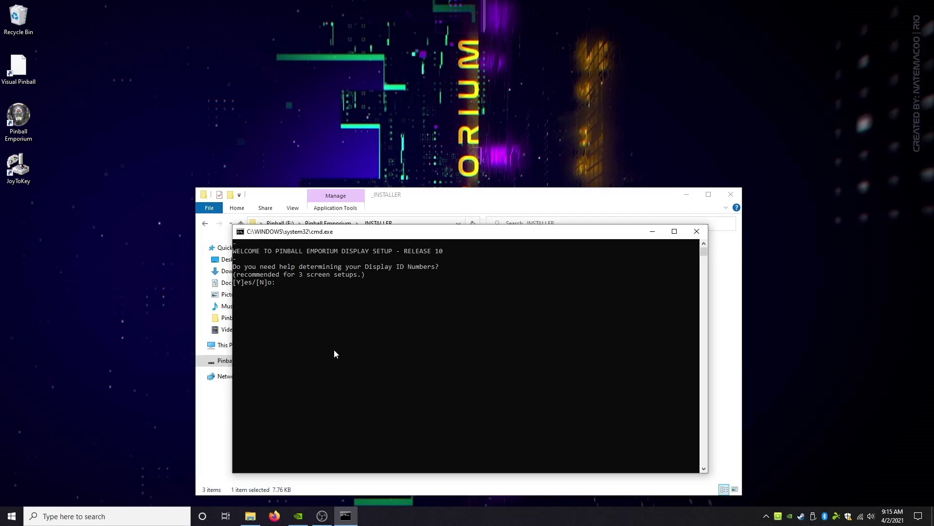
pyautogui.write('n')
pyautogui.press('Return')
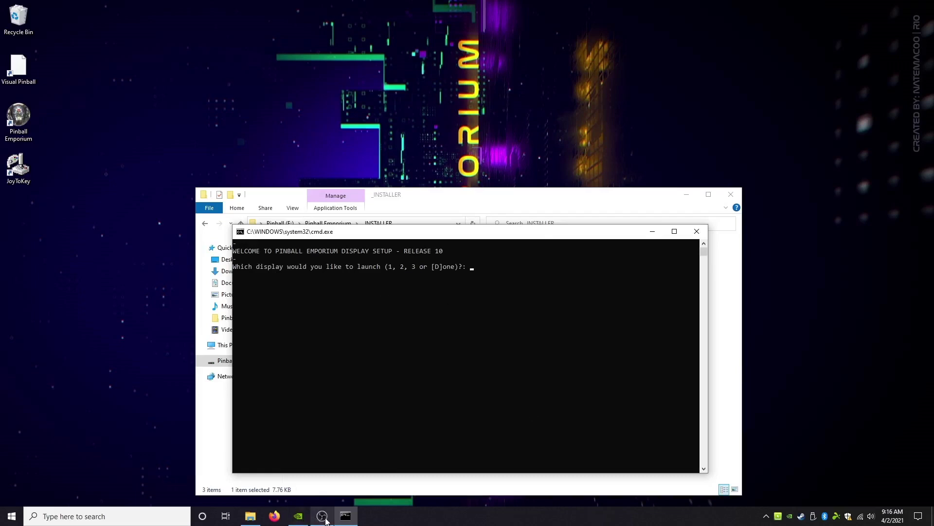
# Step: Switch to OBS, select the 3DMD scene and minimize the OBS window
pyautogui.moveTo(322, 520)
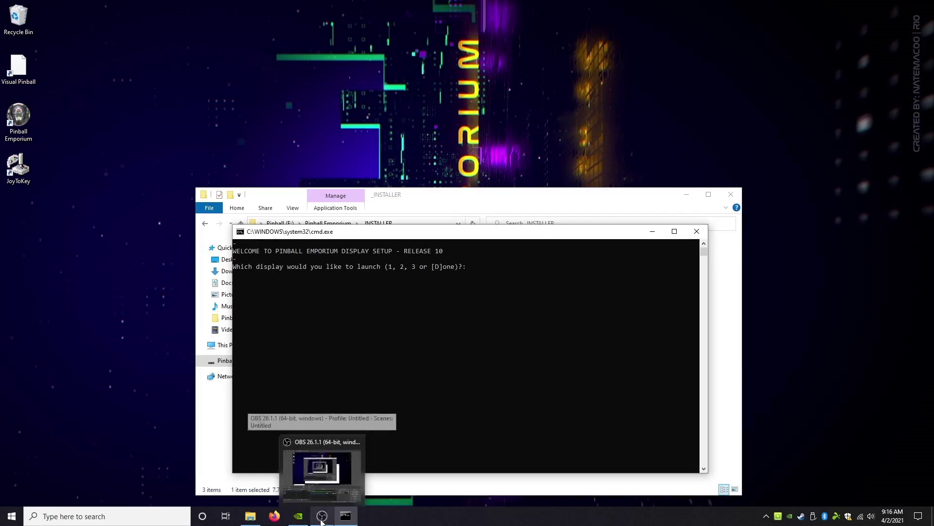
pyautogui.click(321, 518)
pyautogui.click(188, 395)
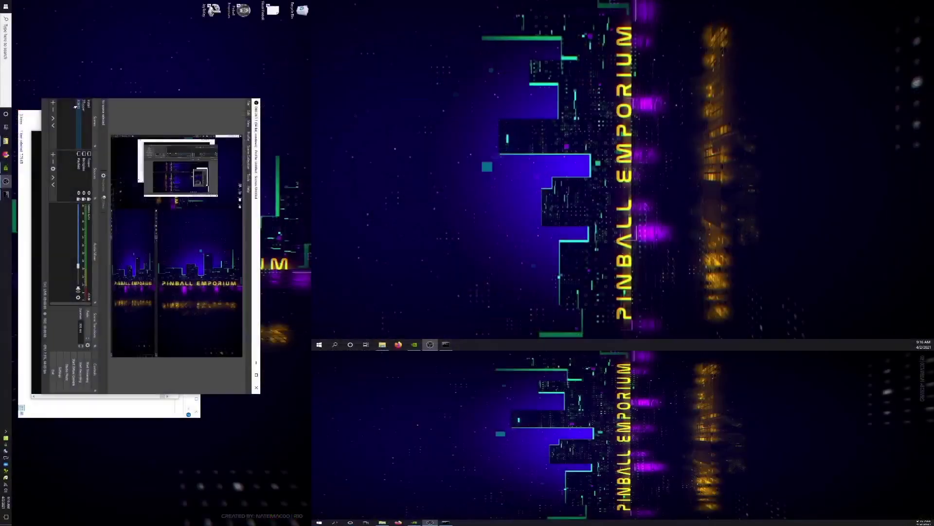
pyautogui.click(255, 362)
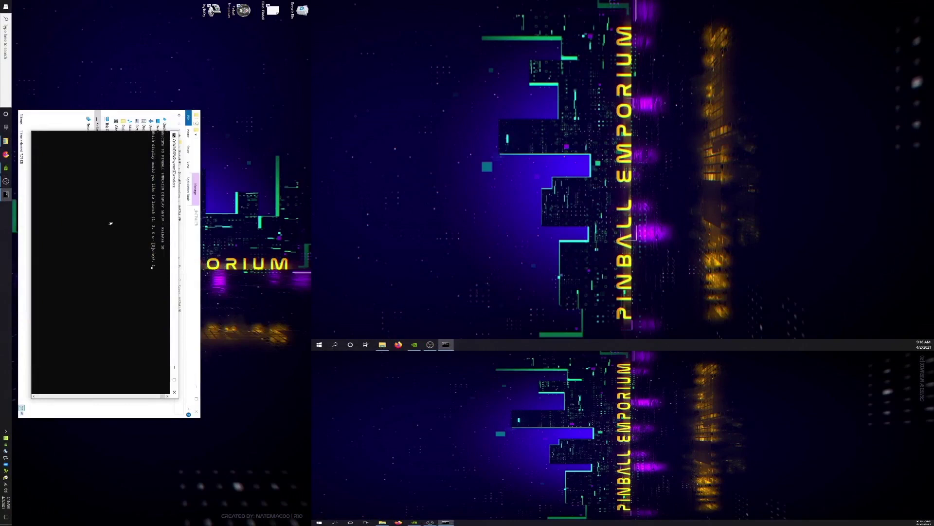
# Step: Launch the test table on displays 1, 2 and 3 in turn to identify each screen's Display ID
pyautogui.press('Return')
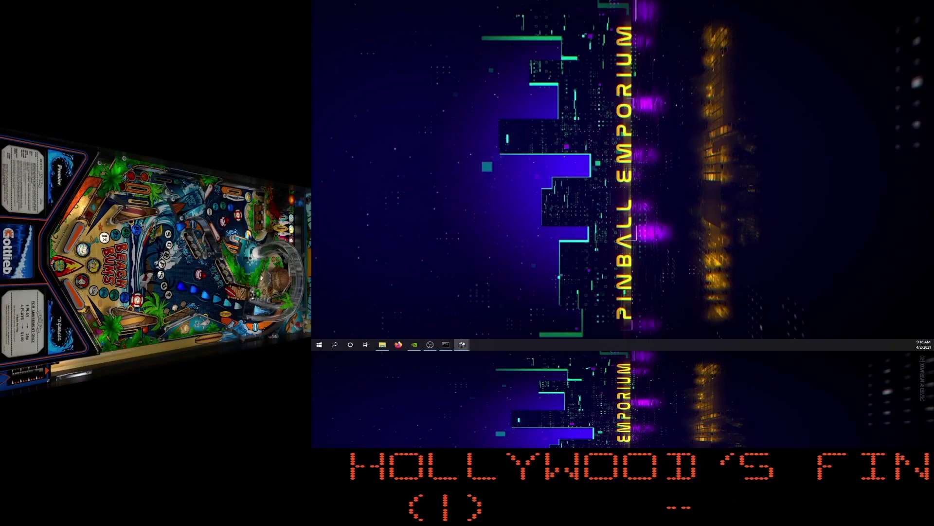
pyautogui.press('Escape')
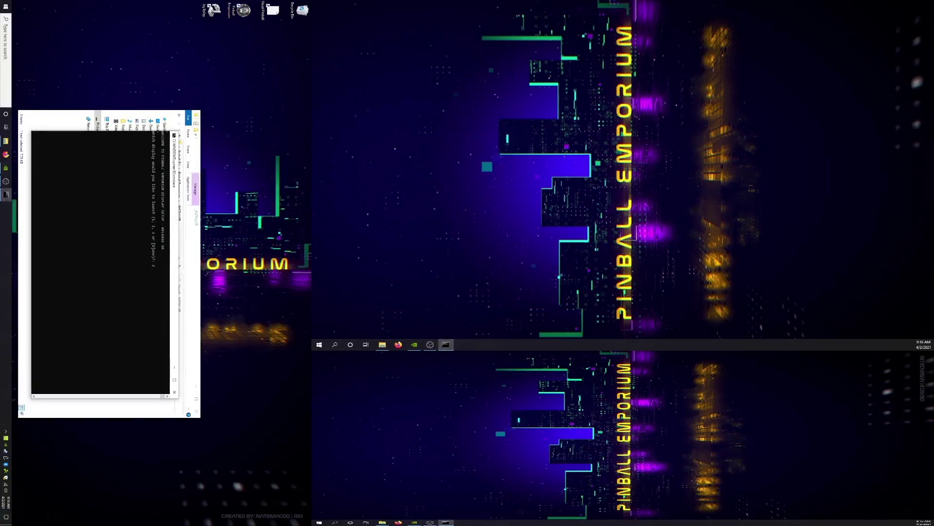
pyautogui.write('2')
pyautogui.press('Return')
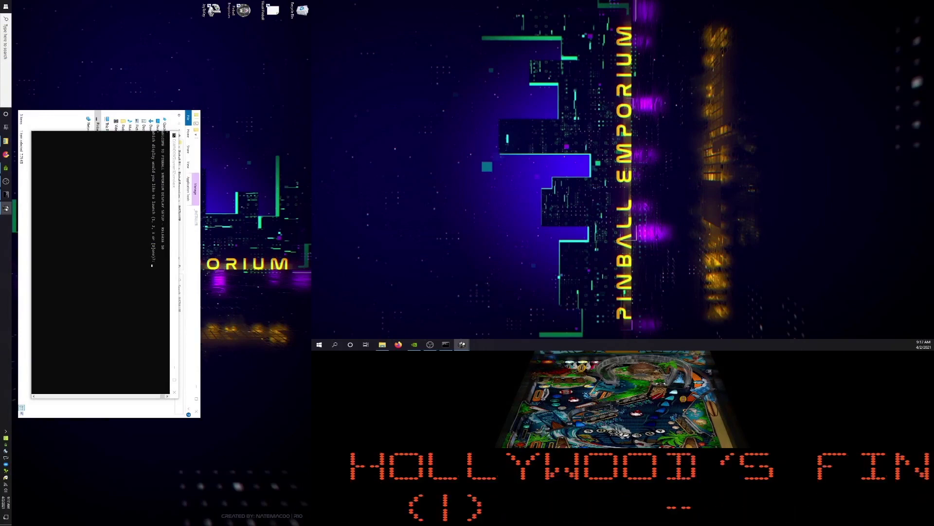
pyautogui.press('Escape')
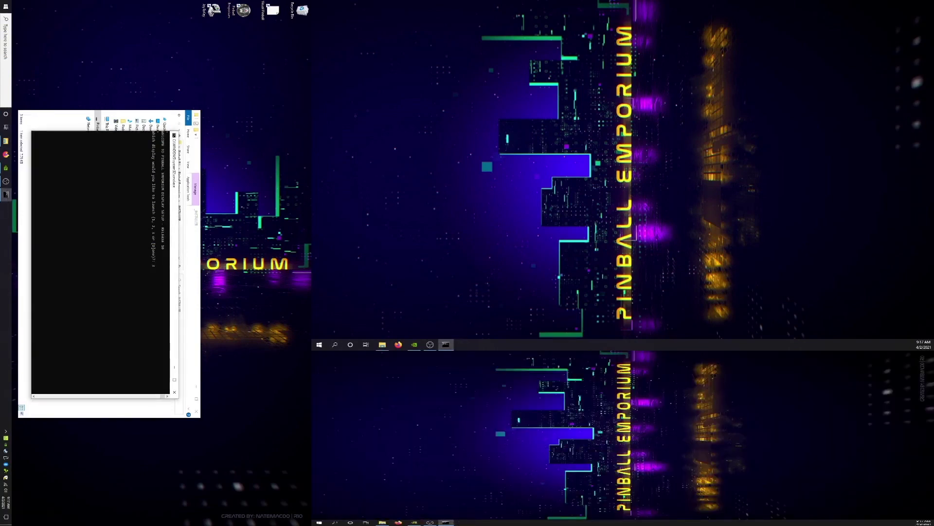
pyautogui.write('3')
pyautogui.press('Return')
# Step: Choose monitor setup 4 (playfield, backglass and DMD only) and move the setup console clear of the Display settings
pyautogui.press('Return')
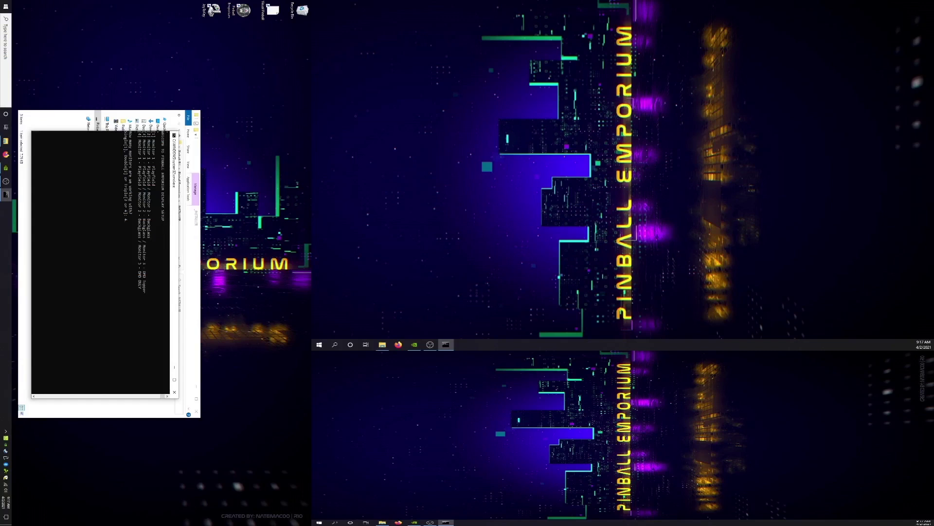
pyautogui.press('Return')
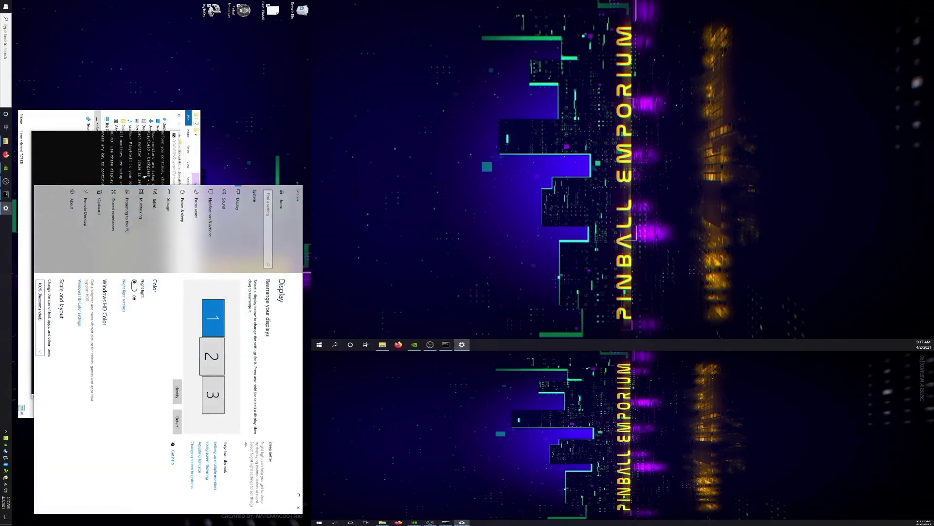
pyautogui.click(169, 163)
pyautogui.moveTo(169, 162); pyautogui.dragTo(170, 46)
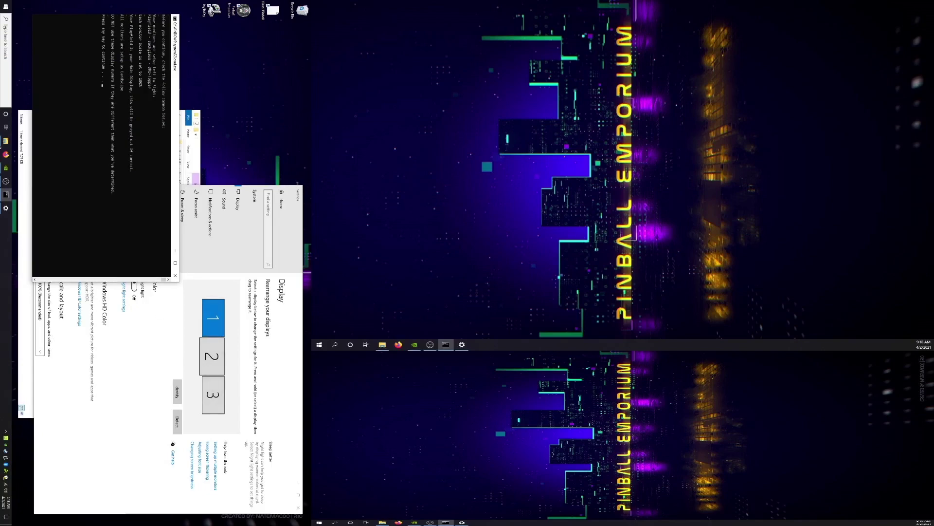
# Step: Switch to OBS, return to the Install scene and minimize its window
pyautogui.click(4, 180)
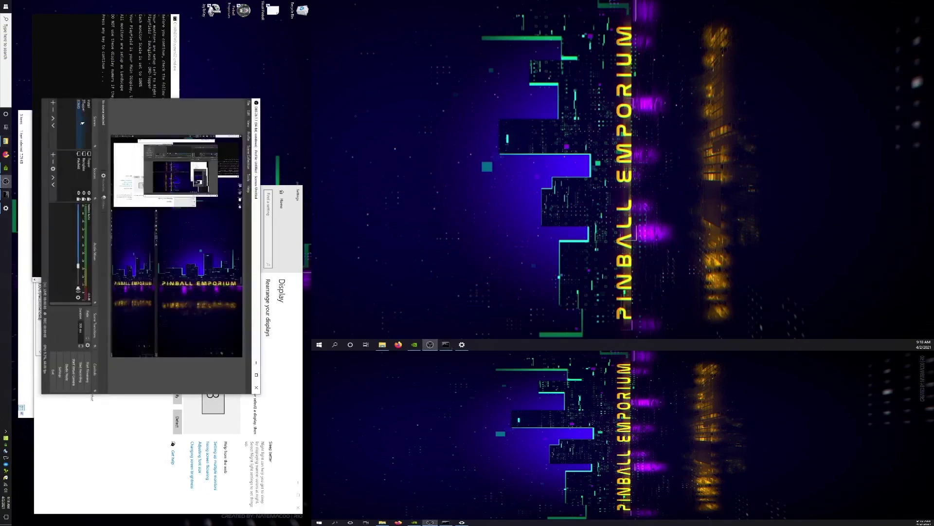
pyautogui.click(89, 121)
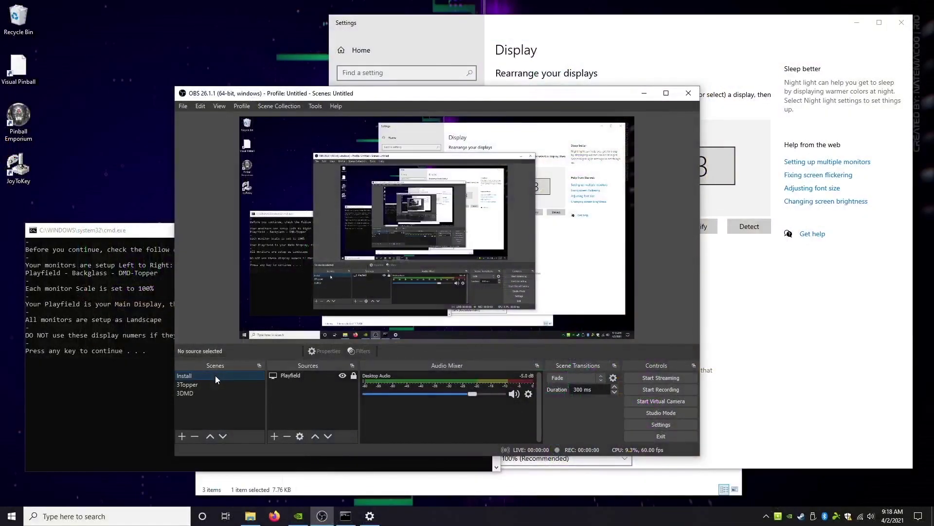
pyautogui.click(641, 92)
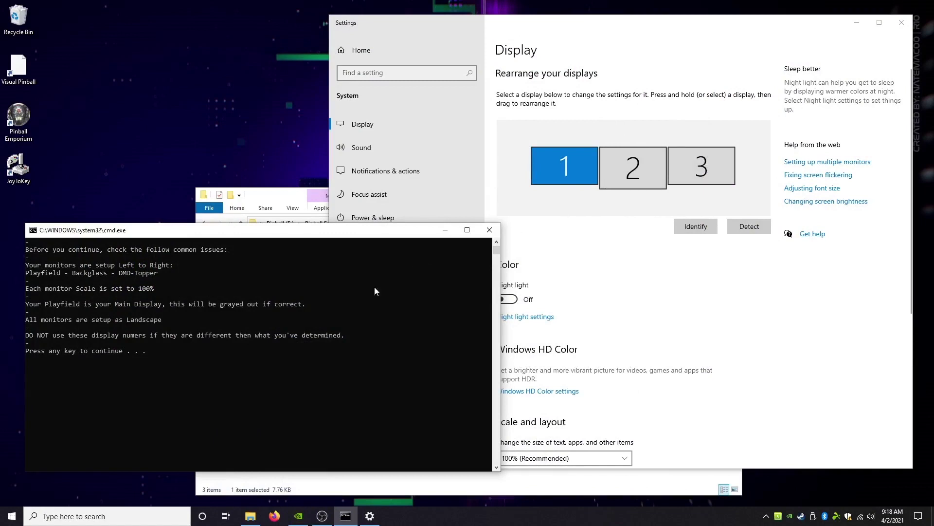
# Step: Check the scale of monitors 1, 2 and 3, and monitor 1's orientation and main display setting in Display settings
pyautogui.click(691, 324)
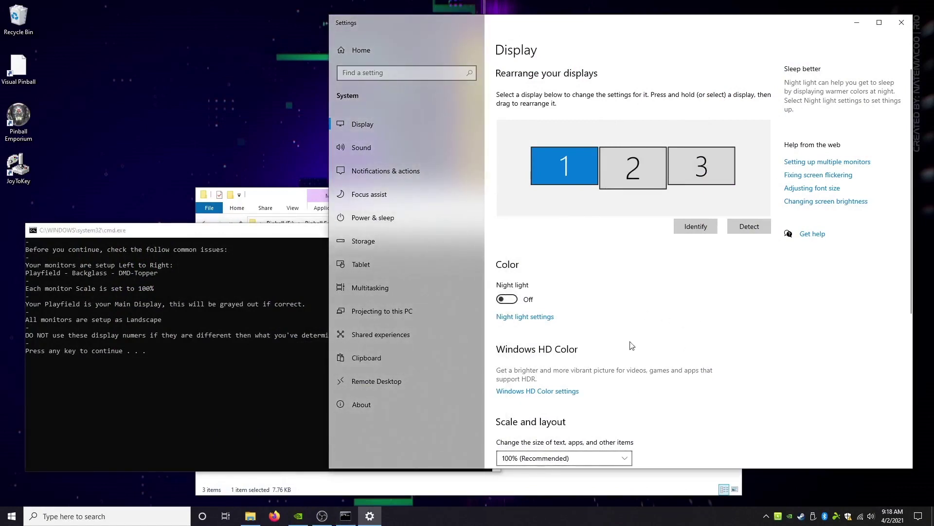
pyautogui.click(638, 168)
pyautogui.click(702, 166)
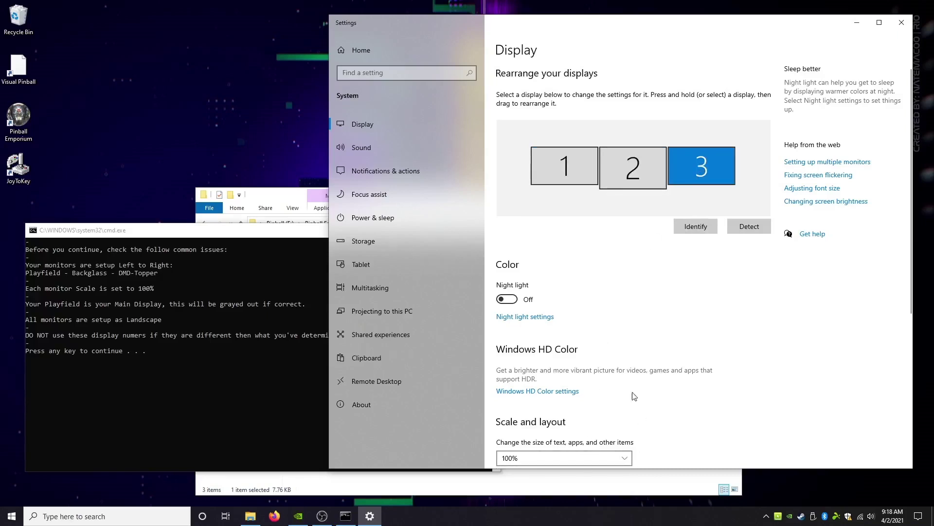
pyautogui.click(563, 160)
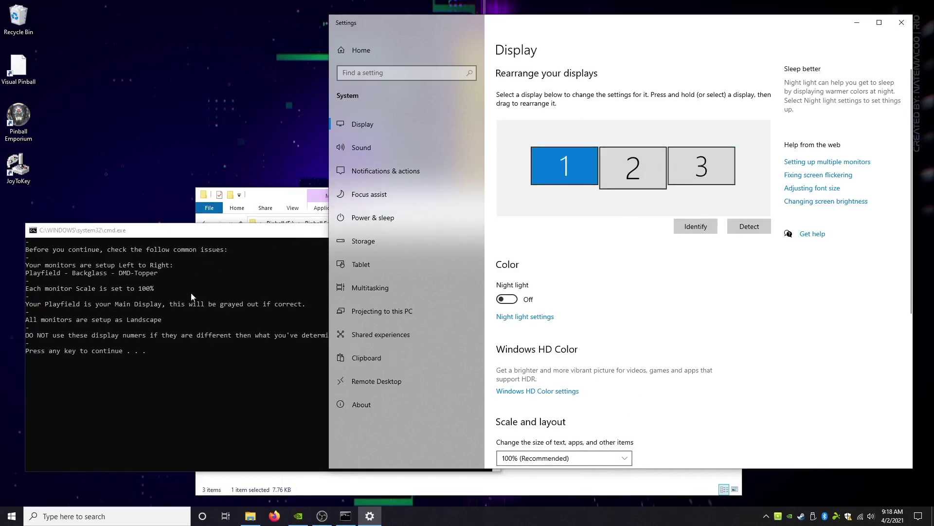
pyautogui.scroll(-5, 812, 344)
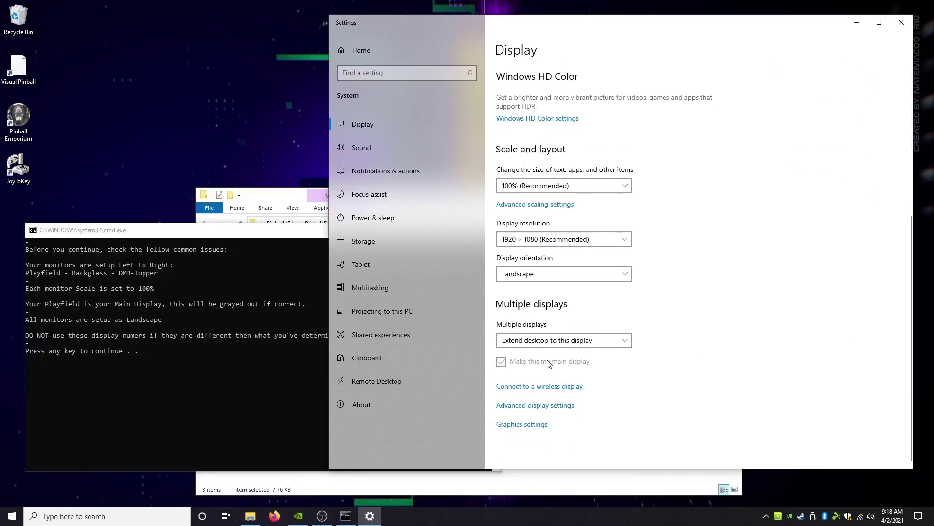
pyautogui.scroll(5, 715, 363)
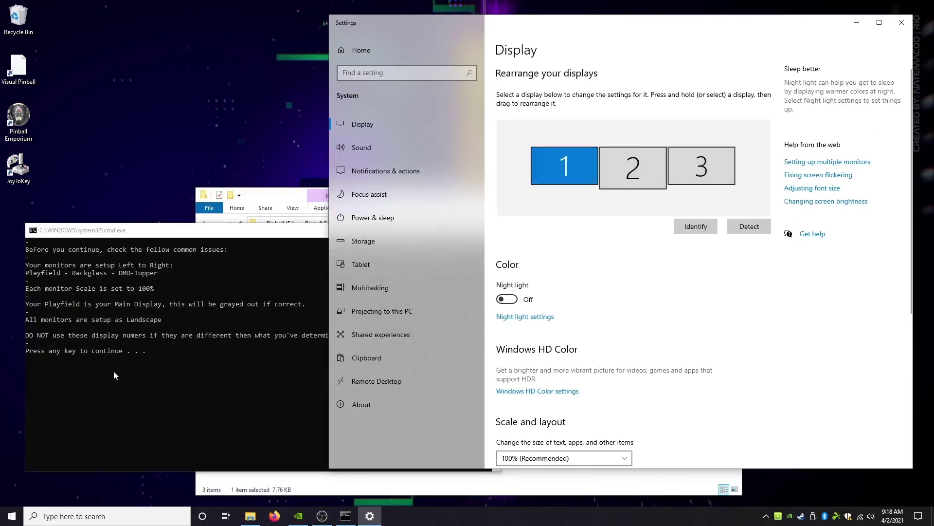
# Step: Close the Display settings and continue the display setup past its list of common issues
pyautogui.click(91, 349)
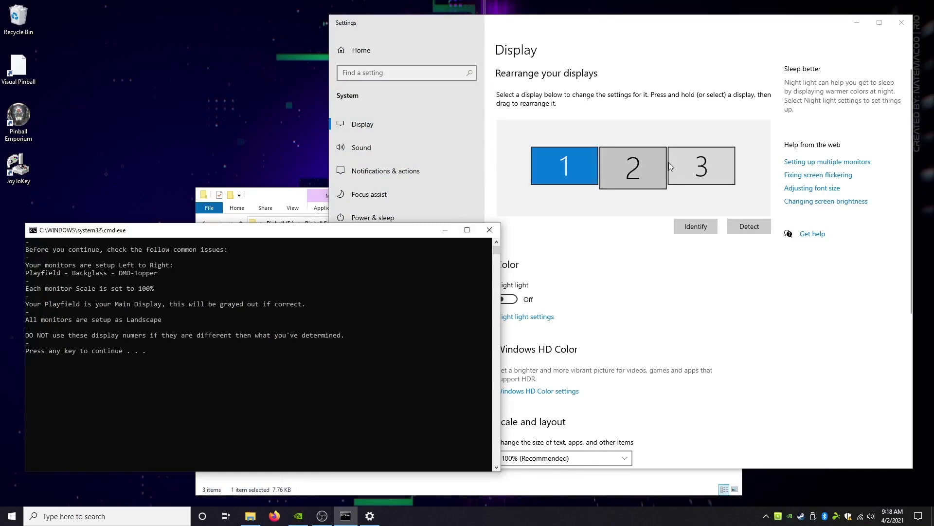
pyautogui.click(906, 22)
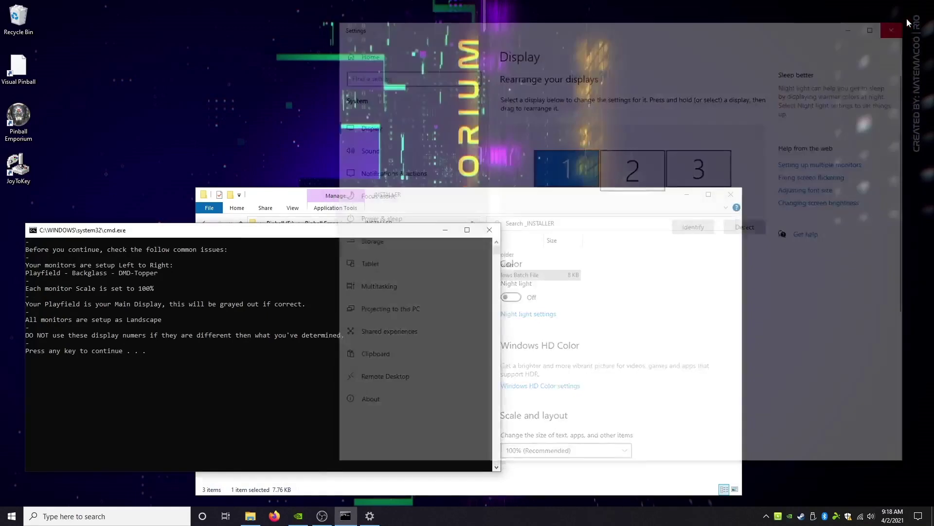
pyautogui.click(249, 375)
pyautogui.press('Return')
pyautogui.press('Return')
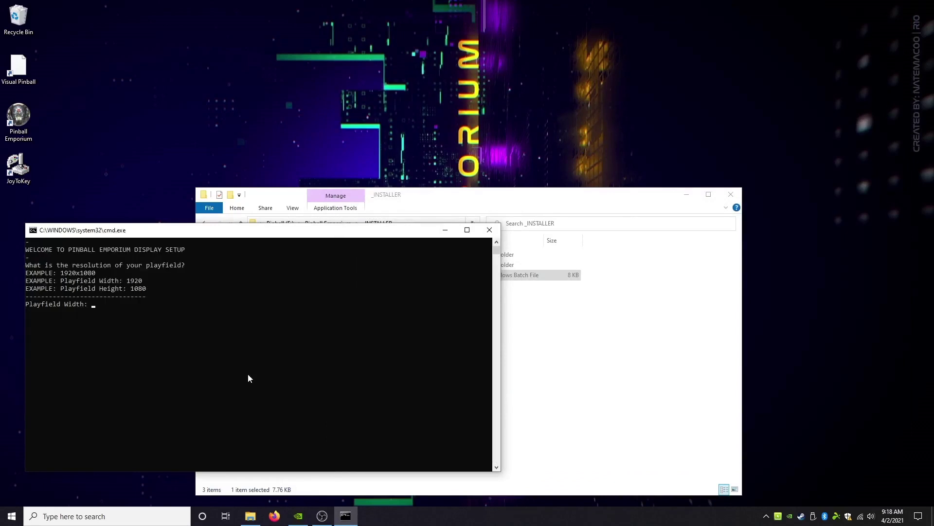
# Step: Set the playfield resolution to 1920x1080 and its display number to 1
pyautogui.write('1920')
pyautogui.press('Return')
pyautogui.write('1080')
pyautogui.press('Return')
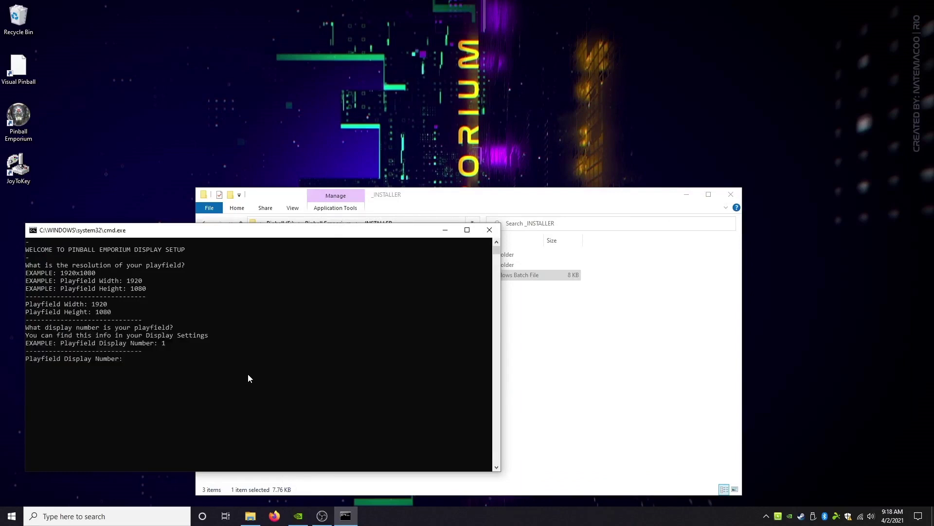
pyautogui.write('1')
pyautogui.press('Return')
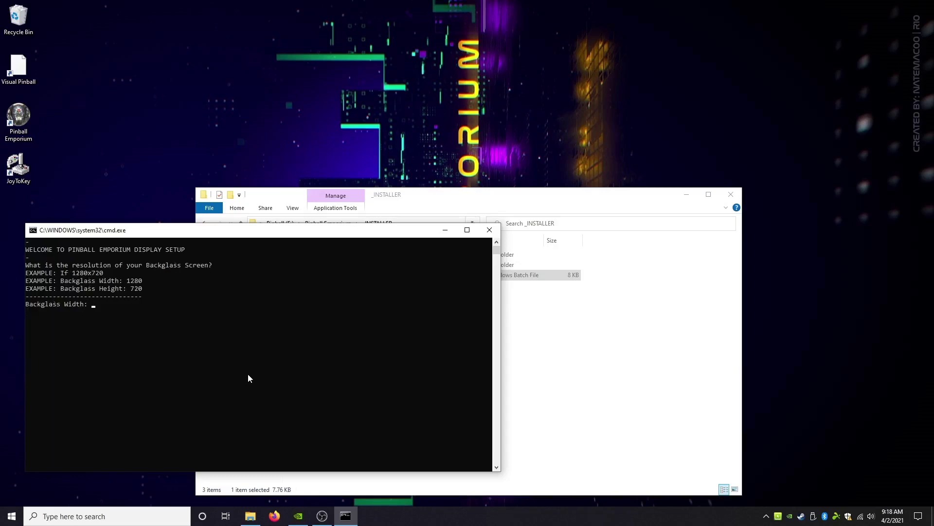
# Step: Set the backglass resolution to 1920x1200 and its display number to 3
pyautogui.write('1920')
pyautogui.press('Return')
pyautogui.write('1200')
pyautogui.press('Return')
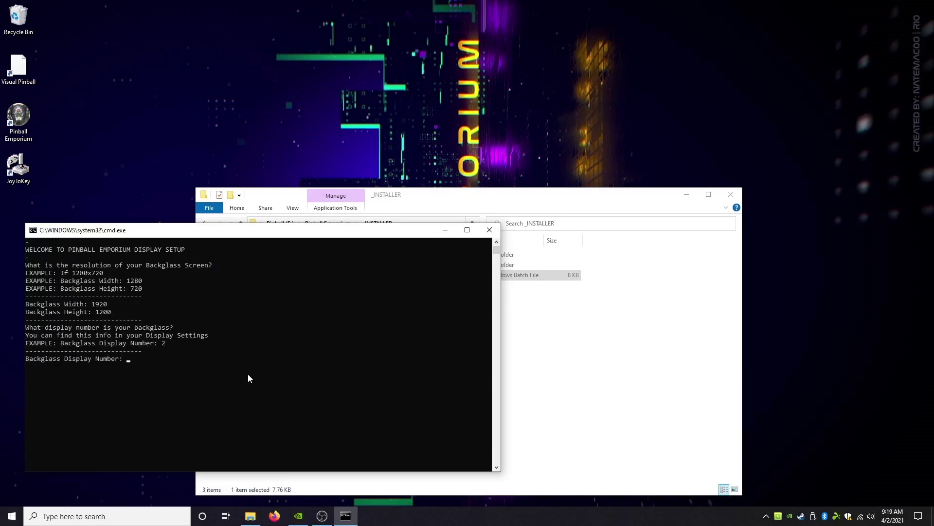
pyautogui.write('3')
pyautogui.press('Return')
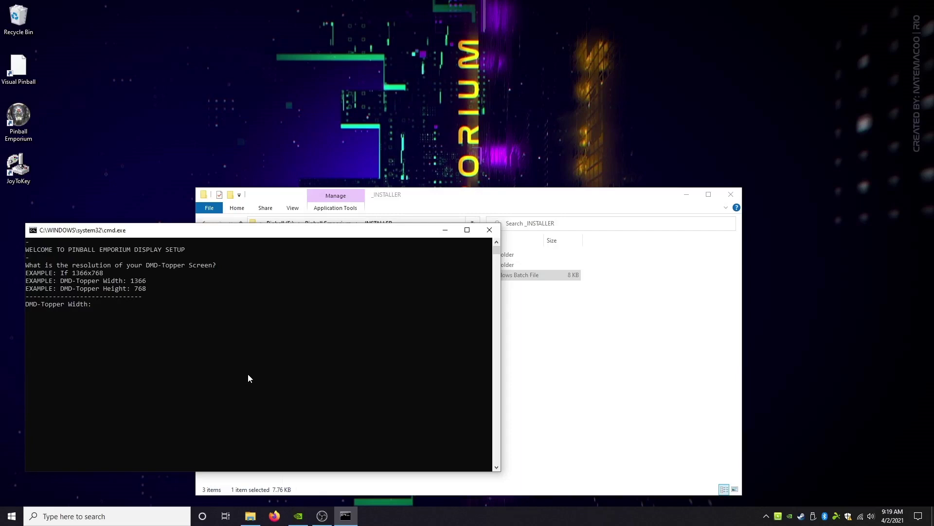
# Step: Set the DMD-Topper resolution to 1920x1080 and its display number to 2
pyautogui.write('1920')
pyautogui.press('Return')
pyautogui.write('1080')
pyautogui.press('Return')
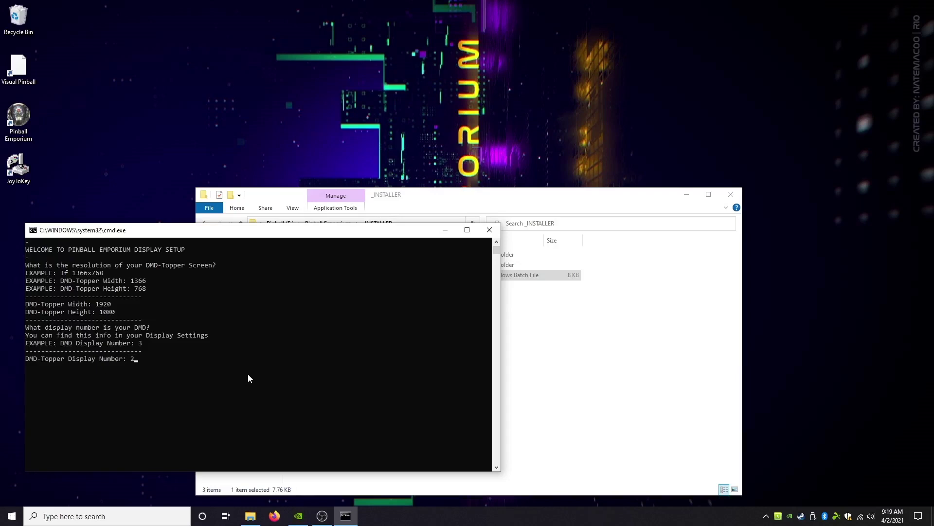
pyautogui.write('2')
pyautogui.press('Return')
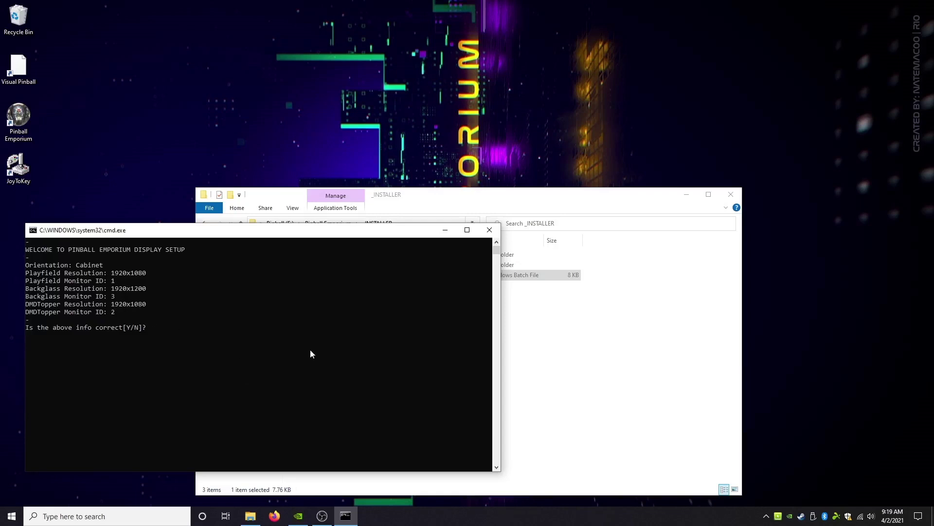
# Step: Accept the entered display information and run the setup for all programs, continuing past the Pinball FX2 cabinet settings
pyautogui.write('y')
pyautogui.press('Return')
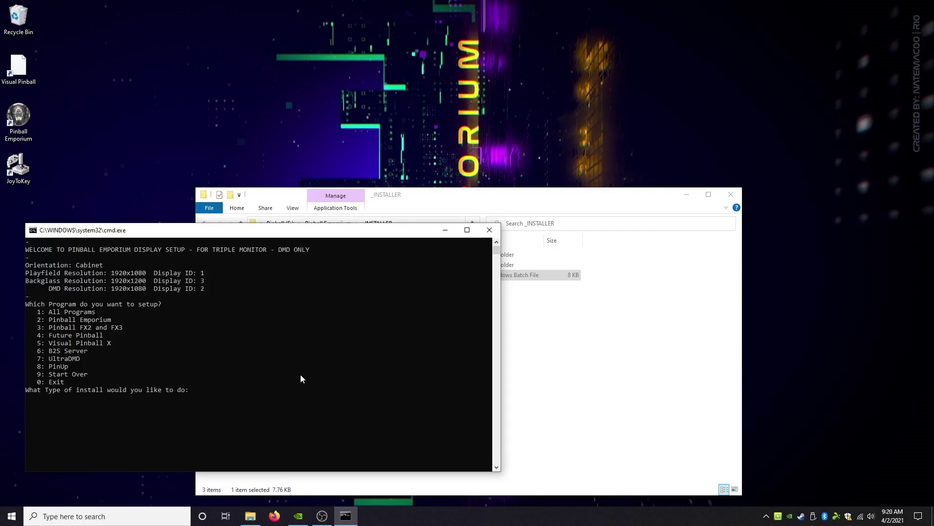
pyautogui.write('1')
pyautogui.press('Return')
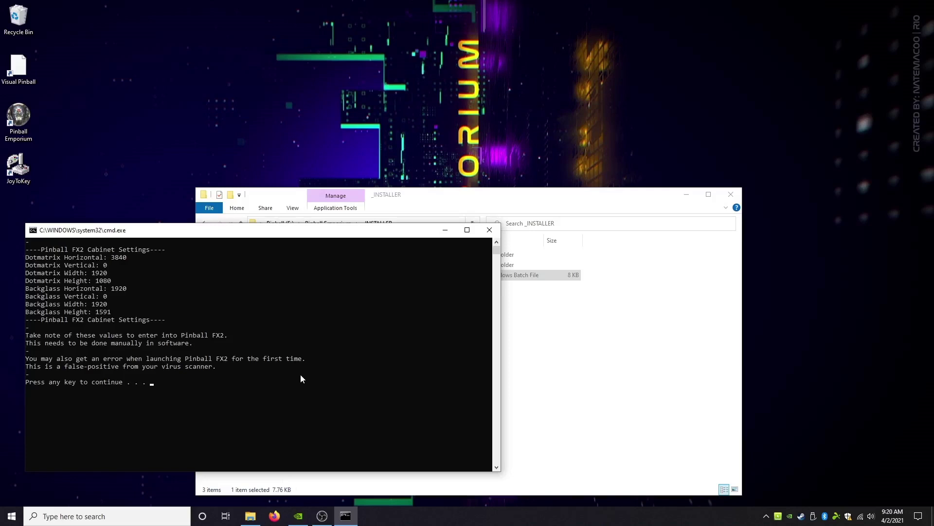
pyautogui.press('Return')
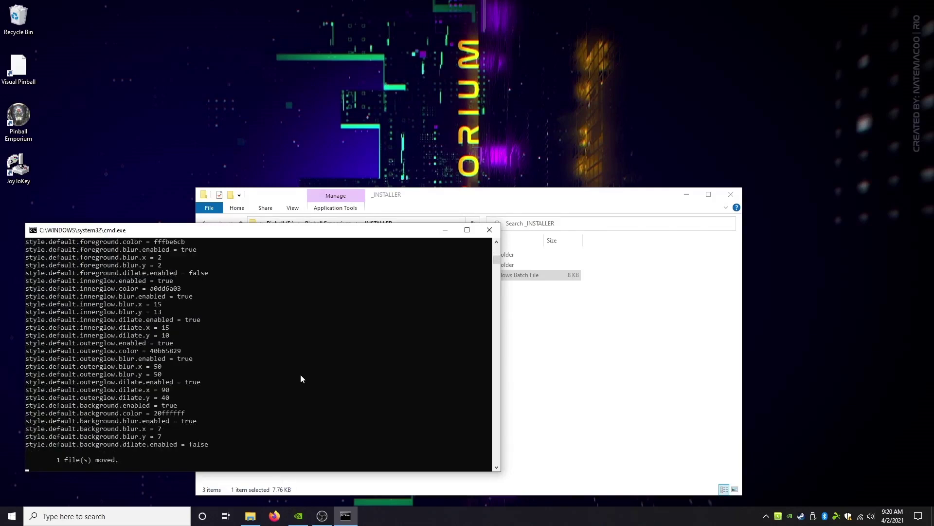